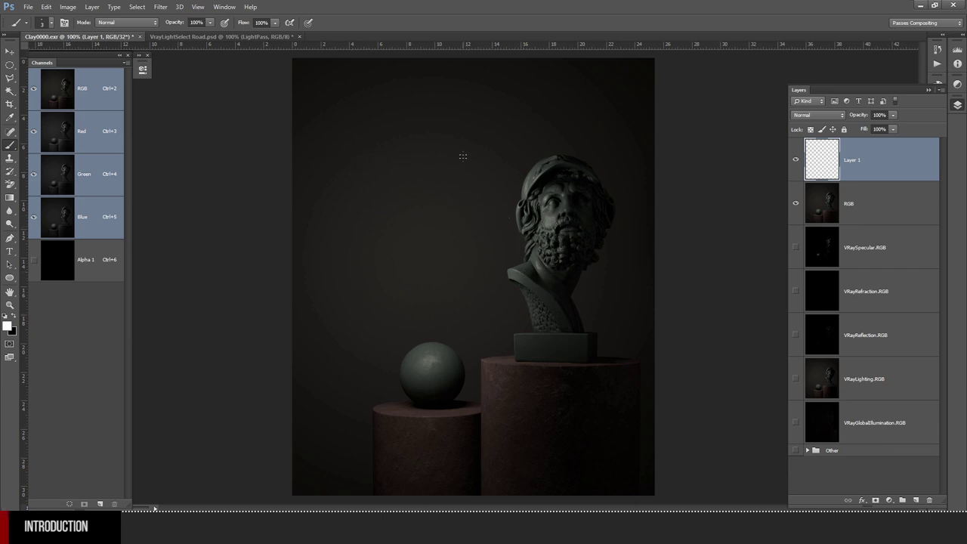
# Step: Sketch circles and arrows with the Brush around the bust on Layer 1 to mark the left and right light sources and their directions
pyautogui.moveTo(306, 134)
pyautogui.mouseDown()
pyautogui.moveTo(341, 157)
pyautogui.moveTo(306, 137)
pyautogui.moveTo(410, 175)
pyautogui.moveTo(371, 178)
pyautogui.mouseUp()
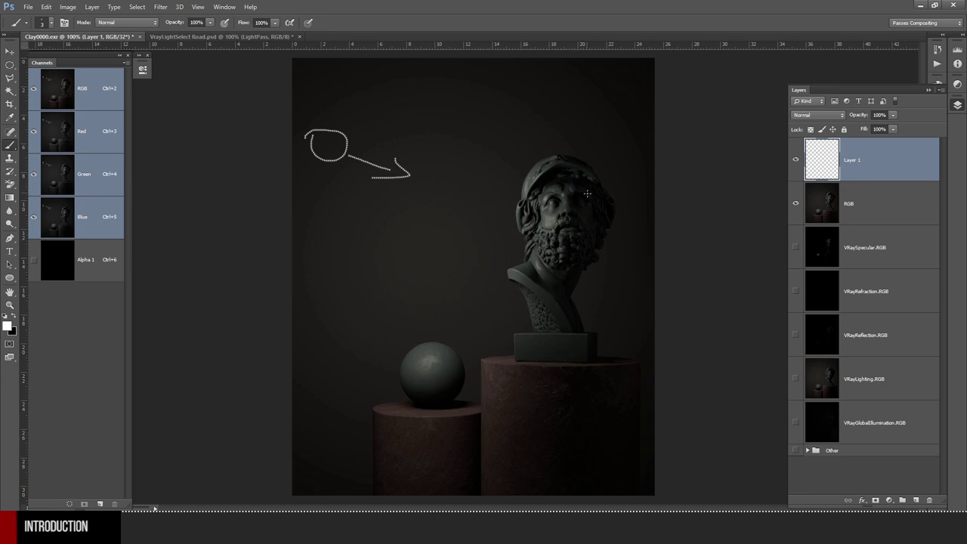
pyautogui.moveTo(635, 132)
pyautogui.mouseDown()
pyautogui.moveTo(654, 136)
pyautogui.moveTo(612, 173)
pyautogui.moveTo(629, 174)
pyautogui.mouseUp()
pyautogui.moveTo(497, 140)
pyautogui.mouseDown()
pyautogui.moveTo(541, 189)
pyautogui.moveTo(530, 185)
pyautogui.mouseUp()
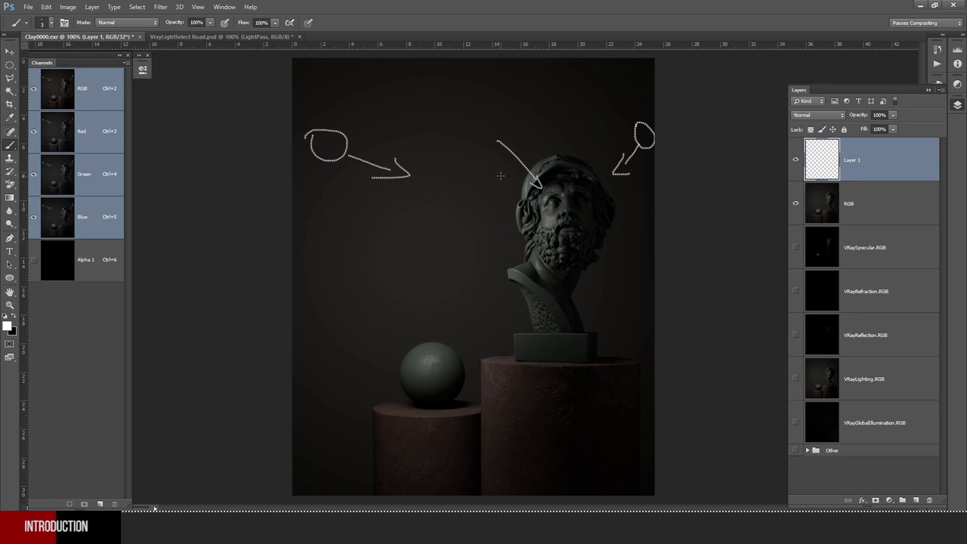
# Step: Compare the render with VrayLightSelect Road.psd, and handwrite a circled "GI" above the VrayLightSelect caption on its LightPass layer
pyautogui.click(182, 37)
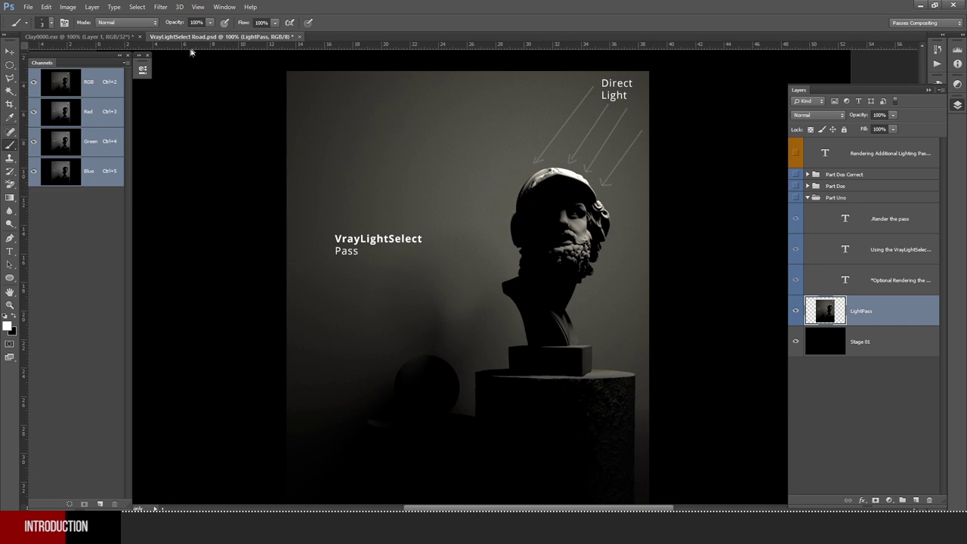
pyautogui.click(76, 36)
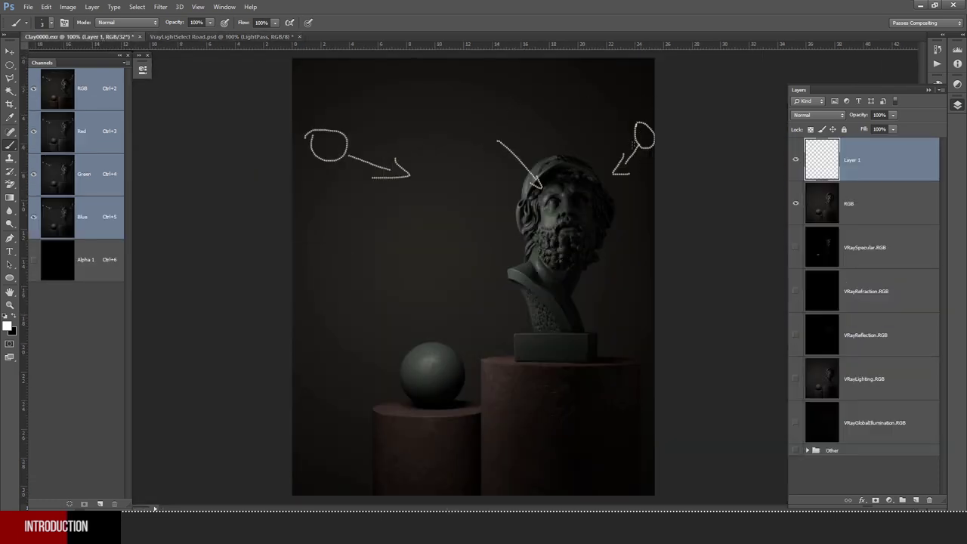
pyautogui.click(253, 36)
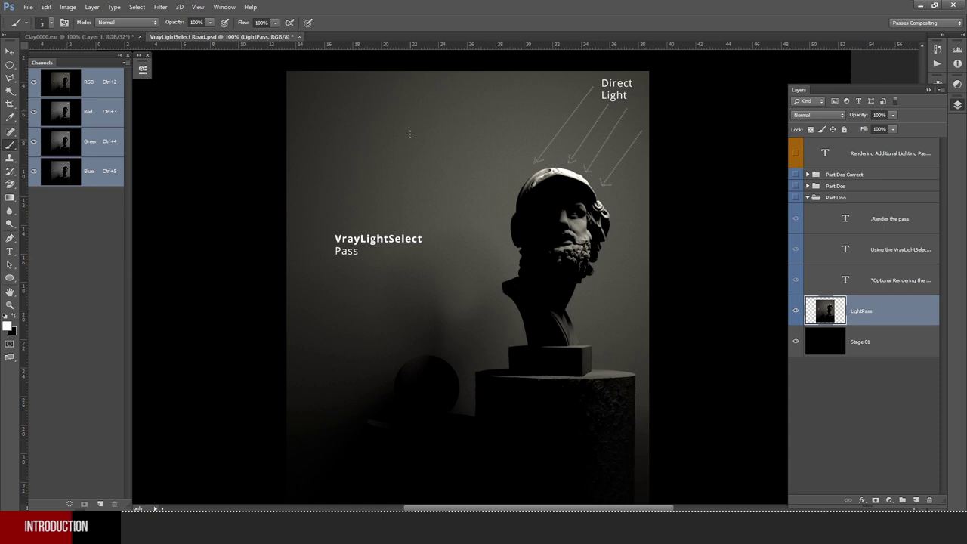
pyautogui.moveTo(399, 149)
pyautogui.mouseDown()
pyautogui.moveTo(397, 170)
pyautogui.moveTo(413, 151)
pyautogui.moveTo(412, 173)
pyautogui.moveTo(430, 149)
pyautogui.mouseUp()
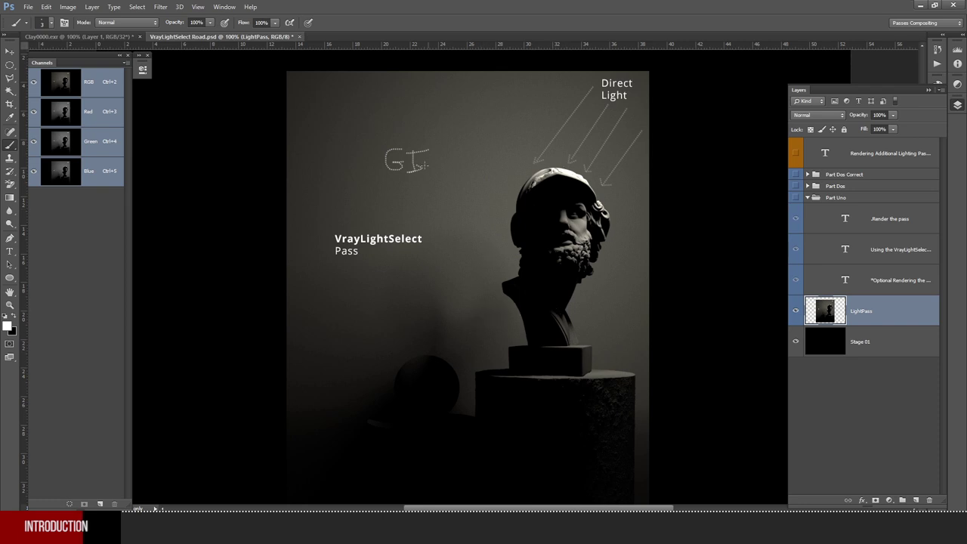
pyautogui.moveTo(387, 130)
pyautogui.mouseDown()
pyautogui.moveTo(372, 179)
pyautogui.moveTo(439, 175)
pyautogui.moveTo(419, 125)
pyautogui.moveTo(387, 132)
pyautogui.mouseUp()
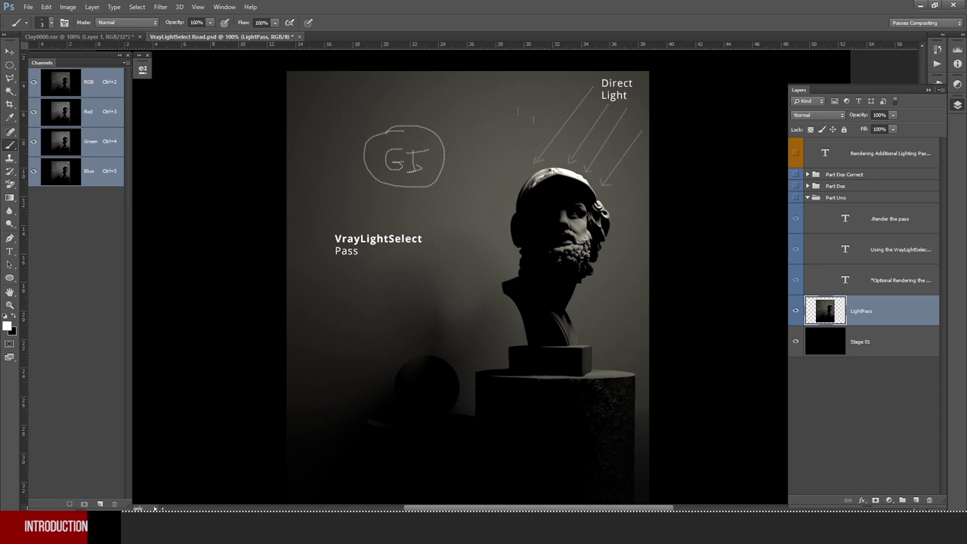
# Step: Sketch arrows from several sides pointing at the circled GI note
pyautogui.moveTo(484, 98)
pyautogui.mouseDown()
pyautogui.moveTo(448, 128)
pyautogui.moveTo(472, 135)
pyautogui.mouseUp()
pyautogui.moveTo(323, 99)
pyautogui.mouseDown()
pyautogui.moveTo(384, 123)
pyautogui.moveTo(363, 125)
pyautogui.mouseUp()
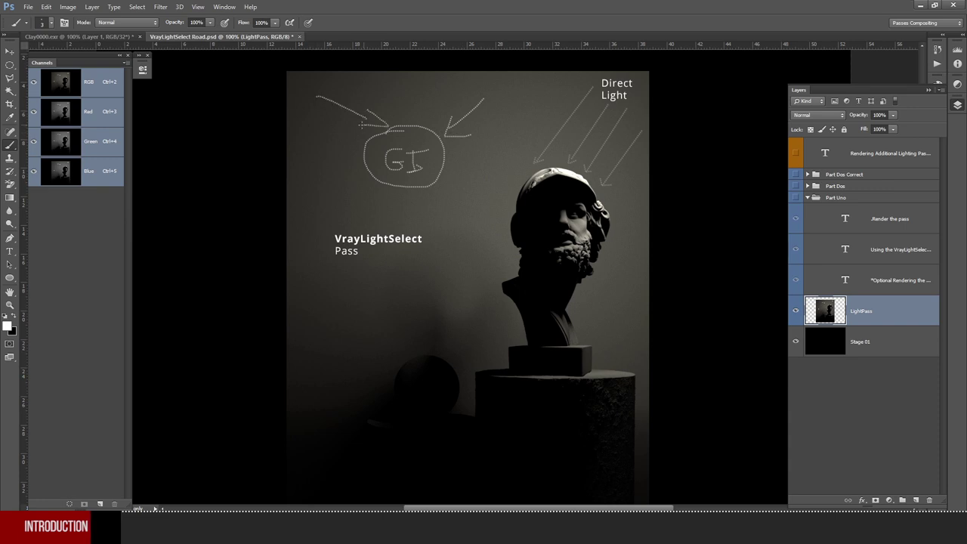
pyautogui.moveTo(306, 204)
pyautogui.mouseDown()
pyautogui.moveTo(366, 188)
pyautogui.moveTo(353, 201)
pyautogui.moveTo(338, 180)
pyautogui.moveTo(366, 180)
pyautogui.moveTo(356, 201)
pyautogui.moveTo(336, 181)
pyautogui.moveTo(364, 182)
pyautogui.moveTo(354, 199)
pyautogui.moveTo(334, 180)
pyautogui.mouseUp()
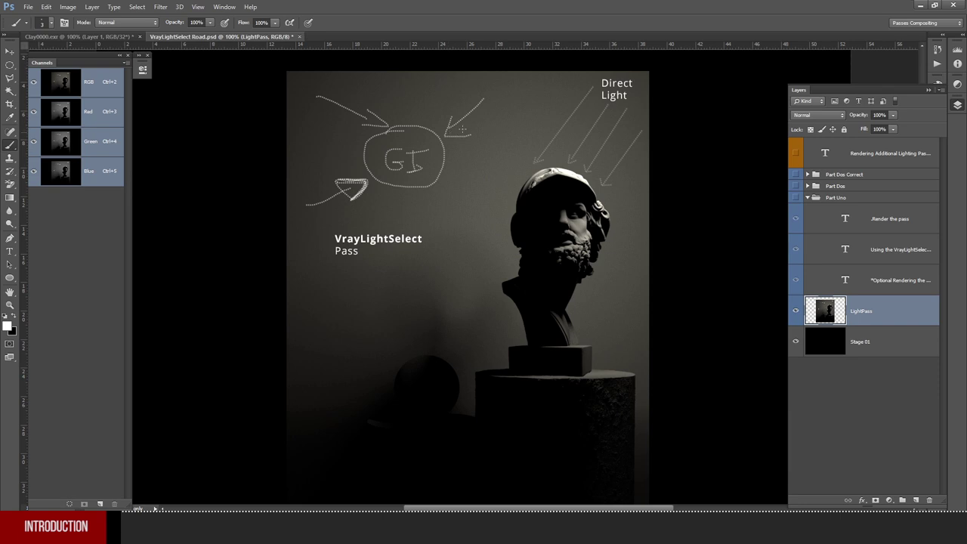
pyautogui.moveTo(446, 133)
pyautogui.mouseDown()
pyautogui.moveTo(434, 138)
pyautogui.moveTo(442, 148)
pyautogui.moveTo(451, 135)
pyautogui.moveTo(423, 140)
pyautogui.mouseUp()
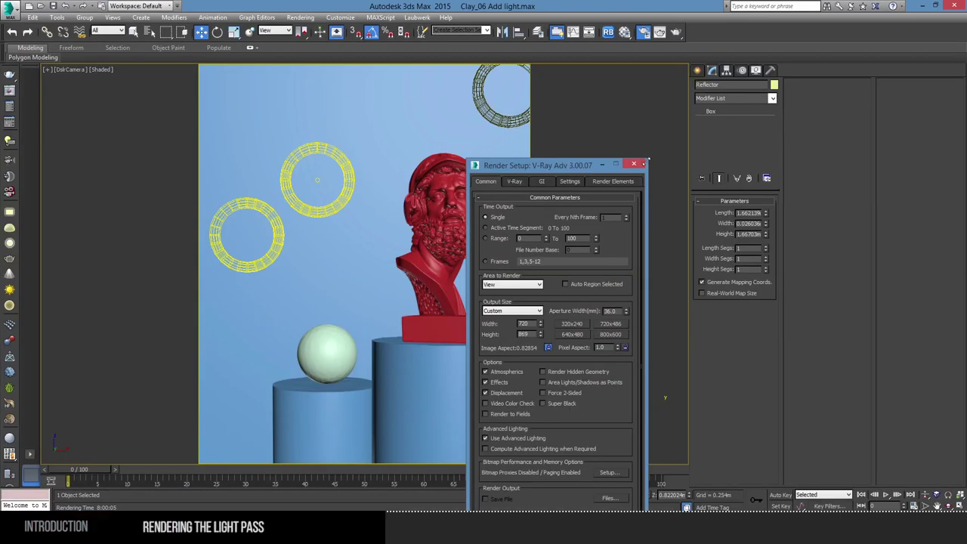
# Step: In the 3ds Max scene, switch off the left ring lights and switch on the upper-right ring light, TwiRings Light001
pyautogui.click(341, 178)
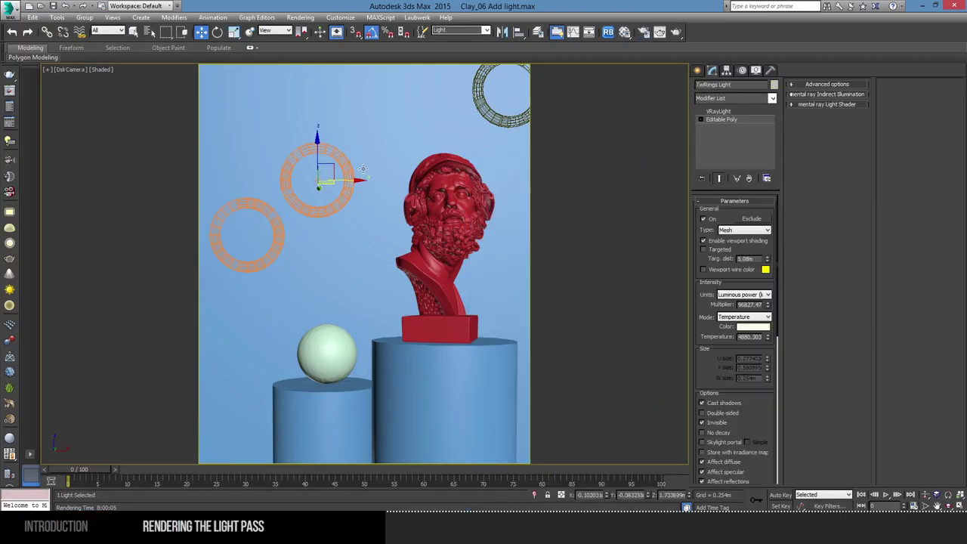
pyautogui.click(704, 218)
pyautogui.click(499, 122)
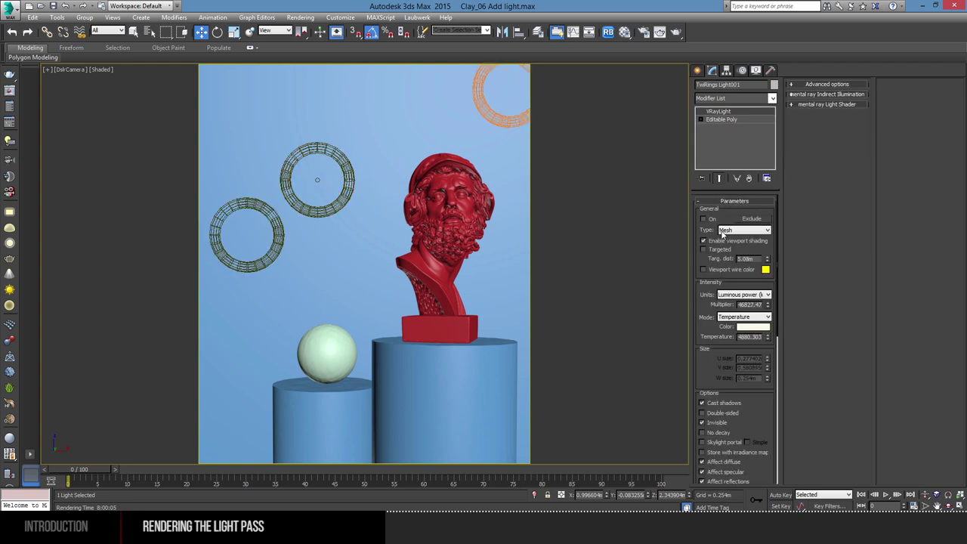
pyautogui.click(490, 132)
pyautogui.click(487, 116)
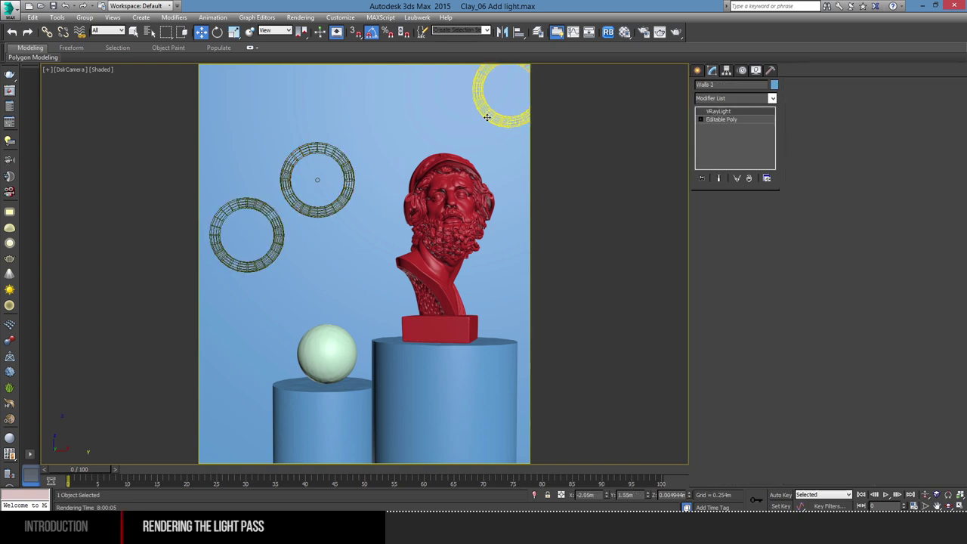
# Step: Examine the right ring light and the reflector panel in the perspective view, and return to the camera view
pyautogui.press('p')
pyautogui.keyDown('alt'); pyautogui.moveTo(441, 199); pyautogui.dragTo(400, 218, button='middle'); pyautogui.keyUp('alt')
pyautogui.scroll(-5, 377, 190)
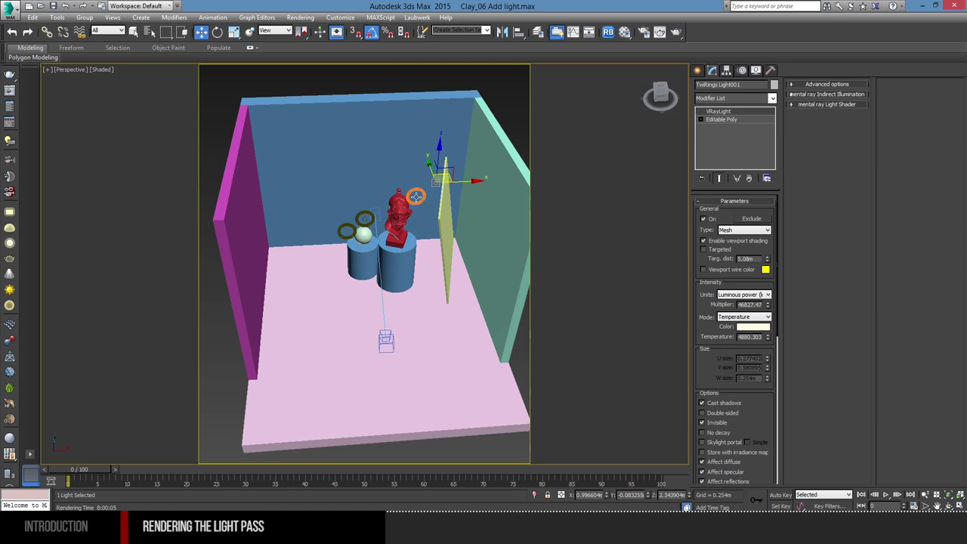
pyautogui.click(421, 85)
pyautogui.click(447, 211)
pyautogui.keyDown('alt'); pyautogui.moveTo(436, 237); pyautogui.dragTo(390, 202, button='middle'); pyautogui.keyUp('alt')
pyautogui.press('c')
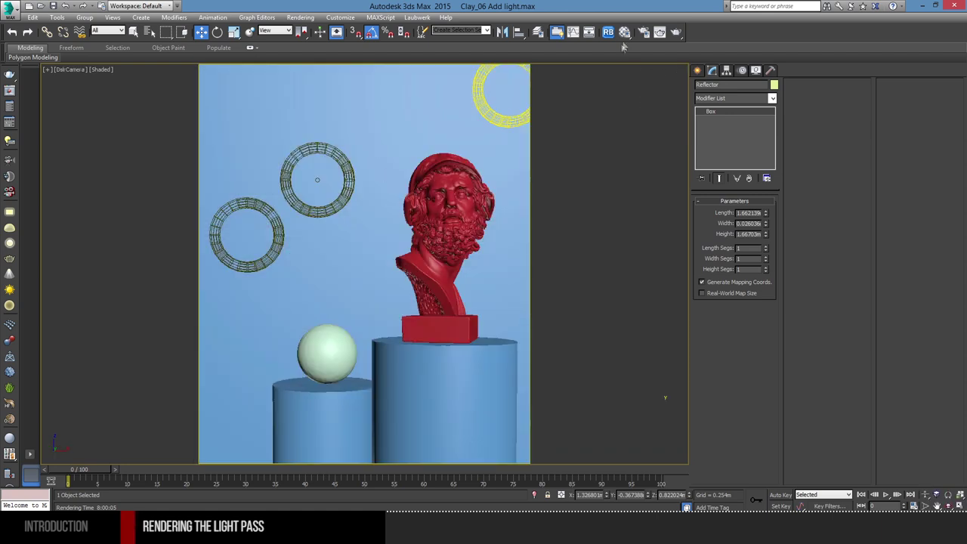
# Step: Add a VRayLightSelect render element to the render setup and name it "Right Light"
pyautogui.click(643, 34)
pyautogui.moveTo(602, 162); pyautogui.dragTo(694, 86)
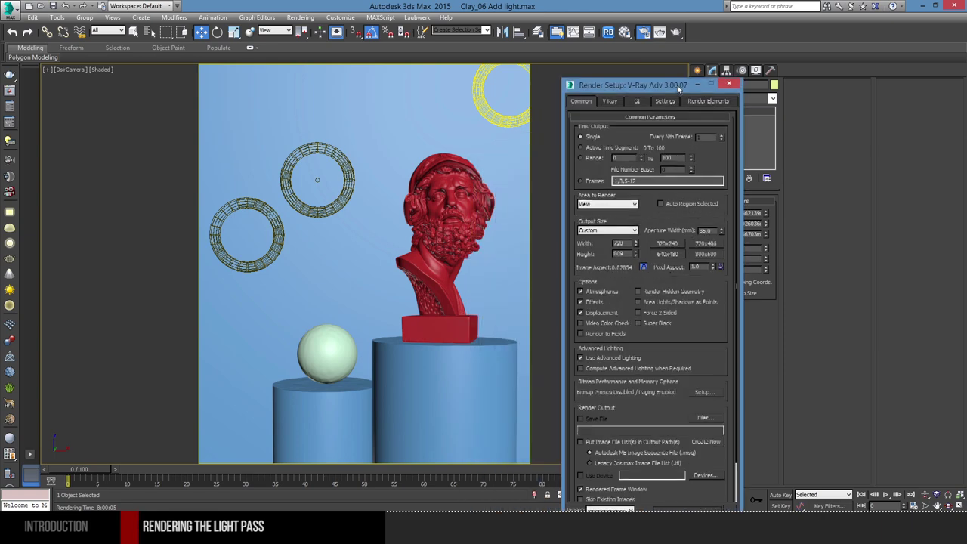
pyautogui.click(706, 100)
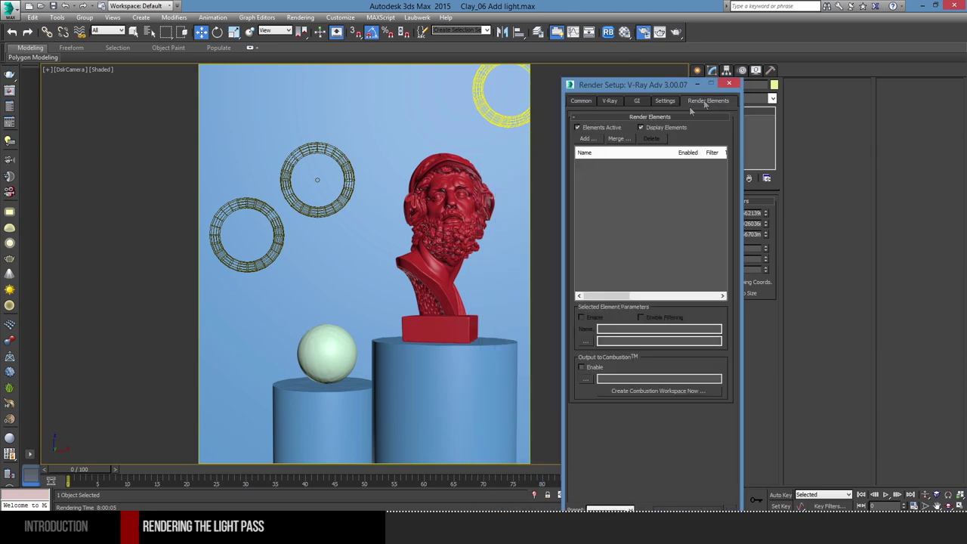
pyautogui.click(588, 139)
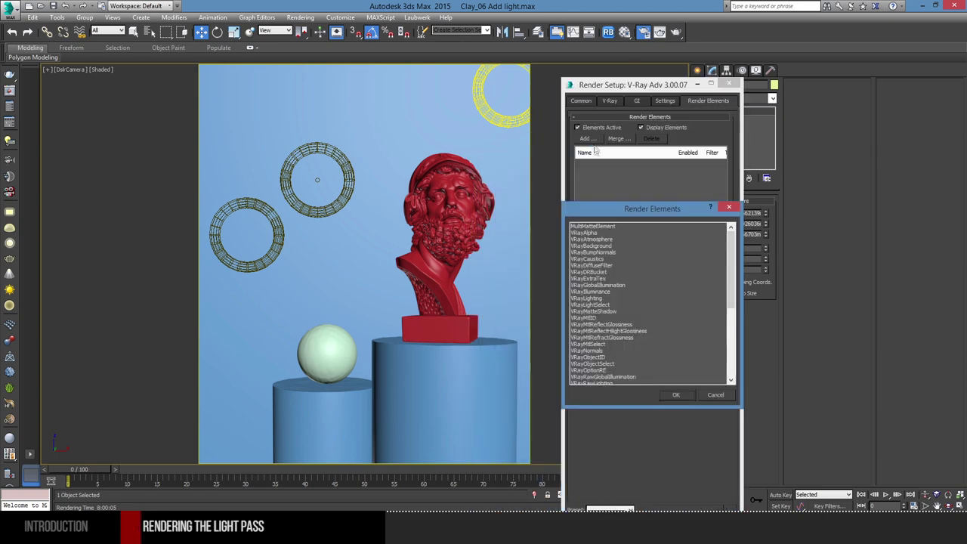
pyautogui.click(606, 305)
pyautogui.click(676, 395)
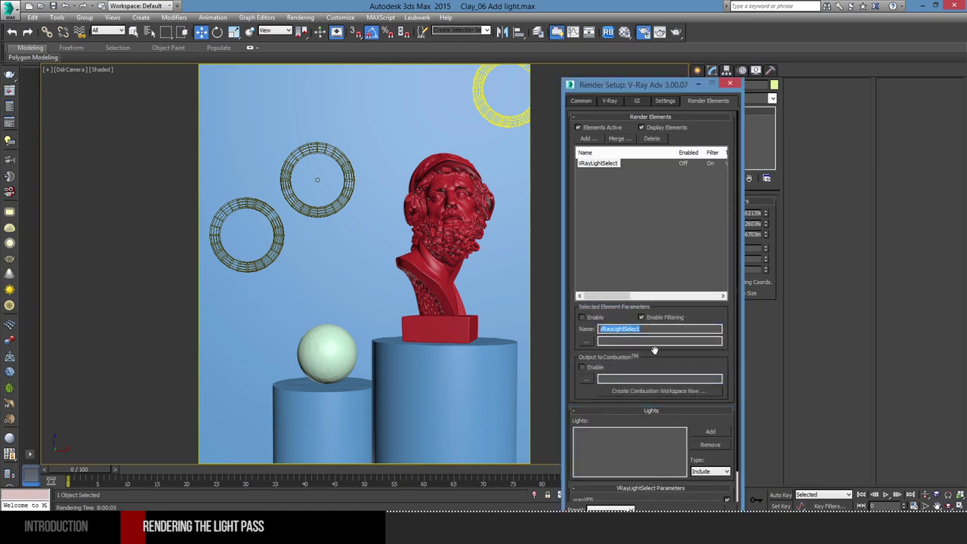
pyautogui.write('Right')
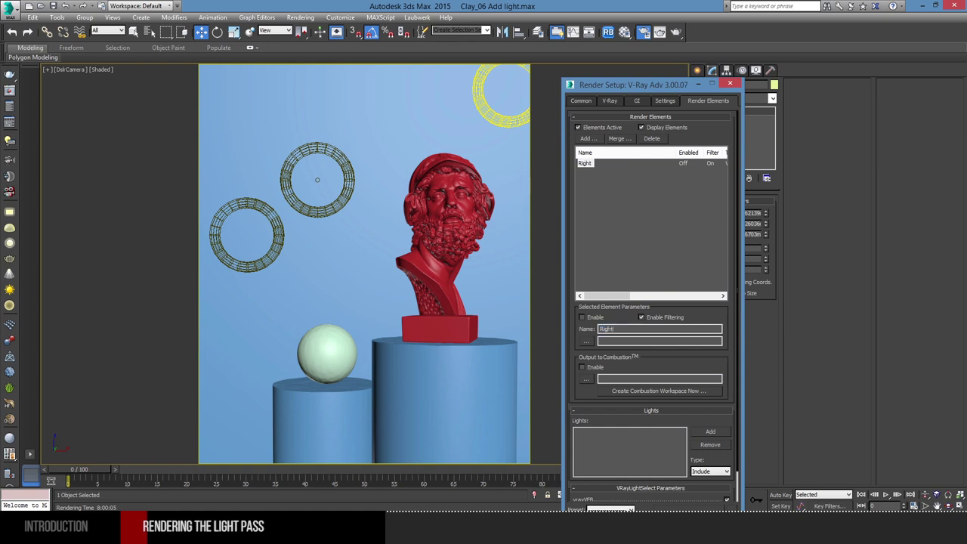
pyautogui.write(' Light')
# Step: Add the upper-right ring light, TwiRings Light001, to the included lights of the Right Light element
pyautogui.scroll(-2, 573, 317)
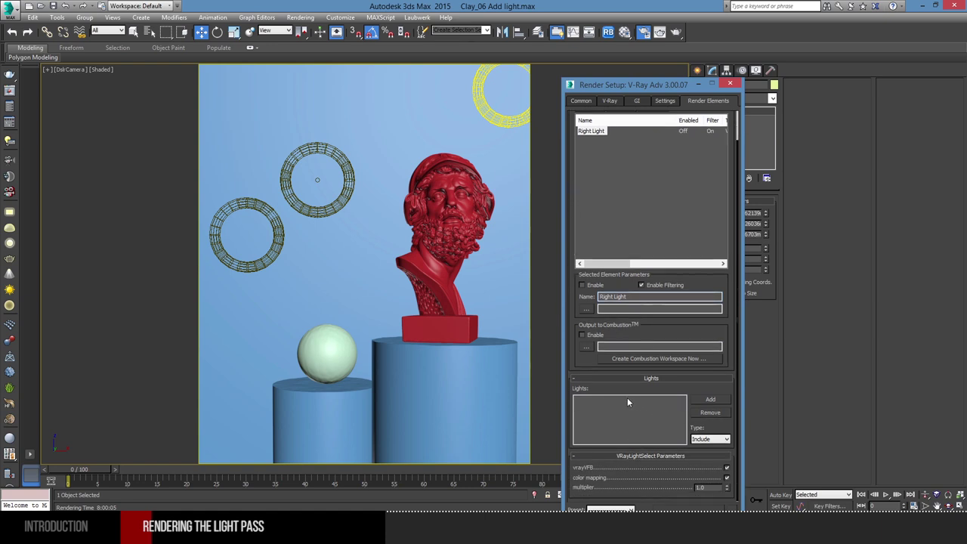
pyautogui.click(706, 400)
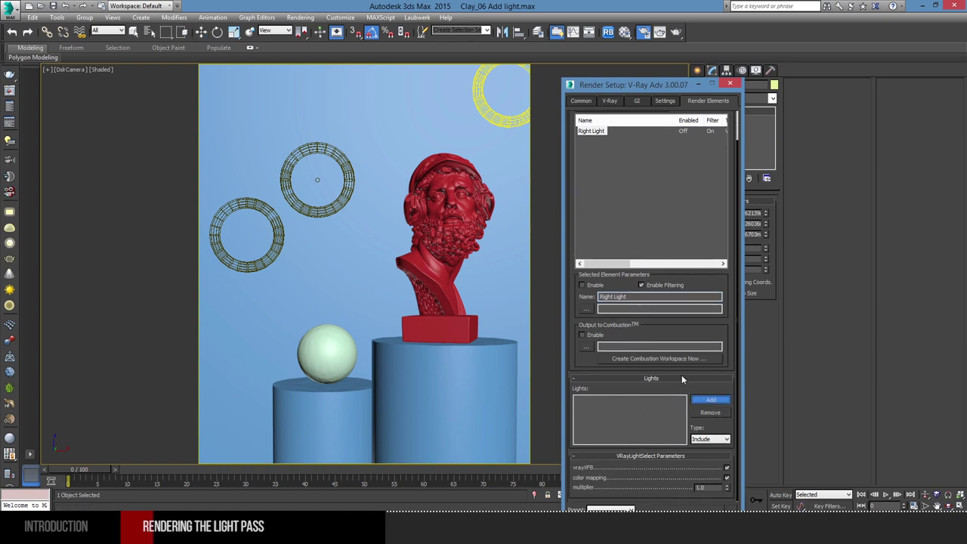
pyautogui.click(480, 101)
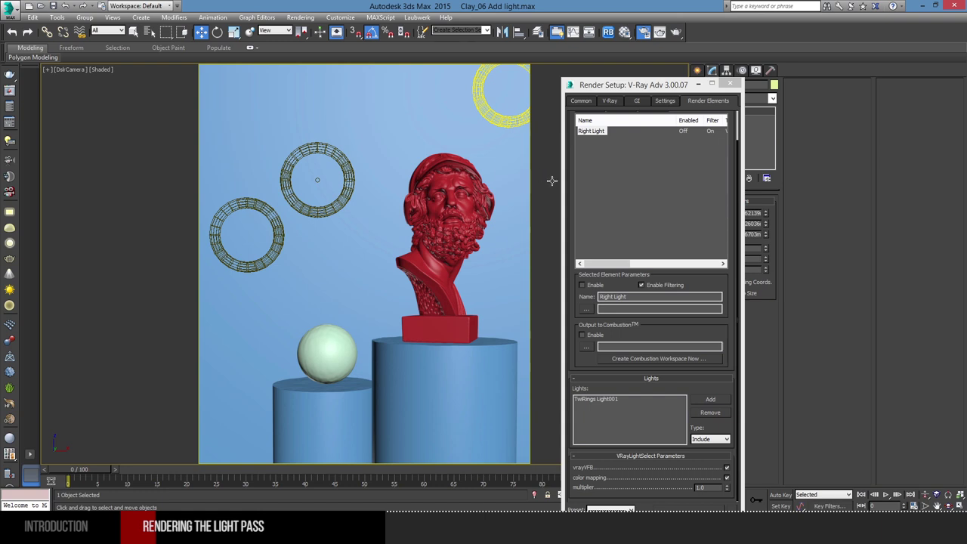
pyautogui.moveTo(699, 83); pyautogui.dragTo(857, 61)
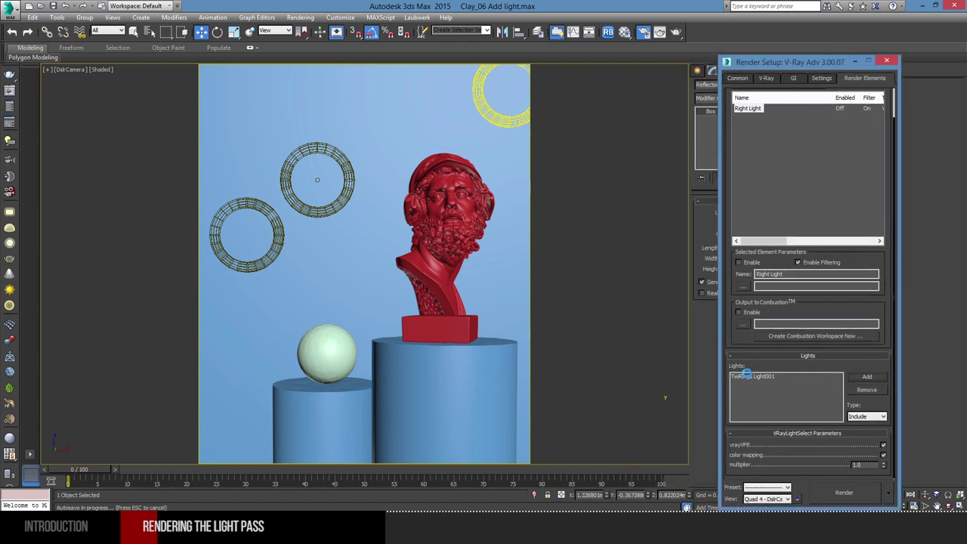
pyautogui.click(751, 376)
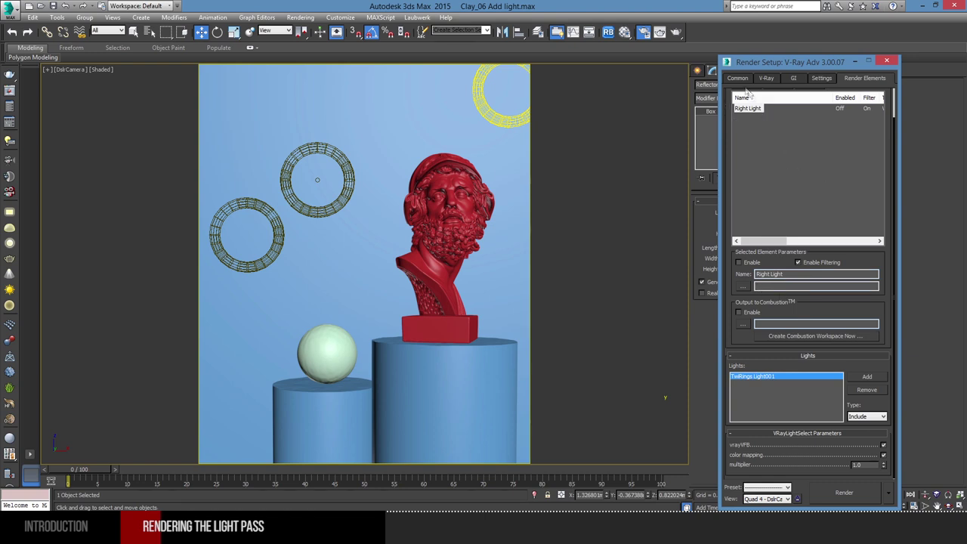
pyautogui.scroll(2, 745, 123)
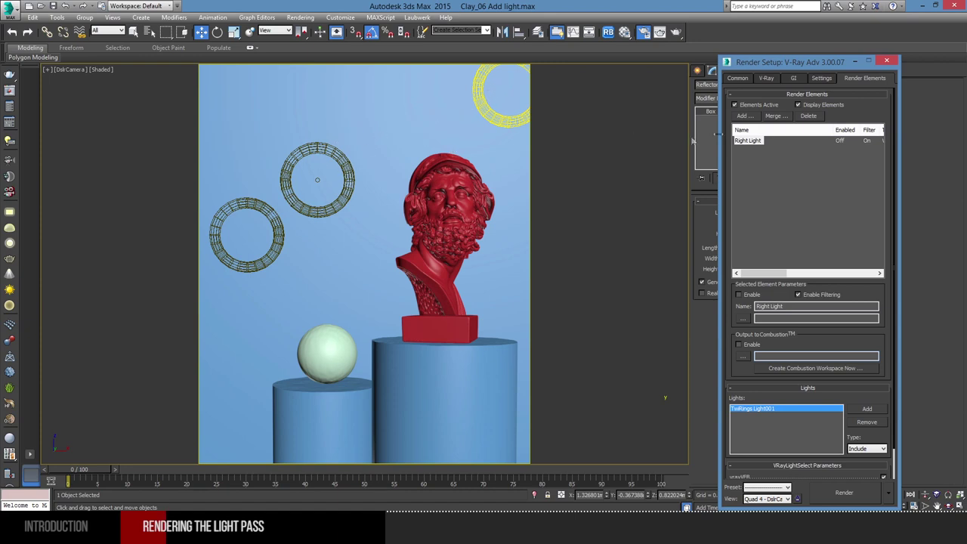
pyautogui.click(741, 116)
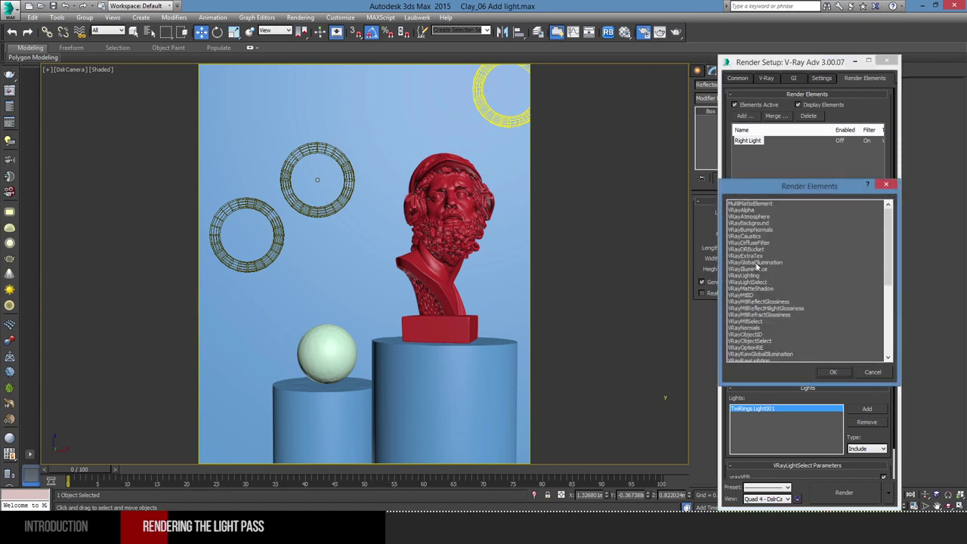
pyautogui.click(880, 375)
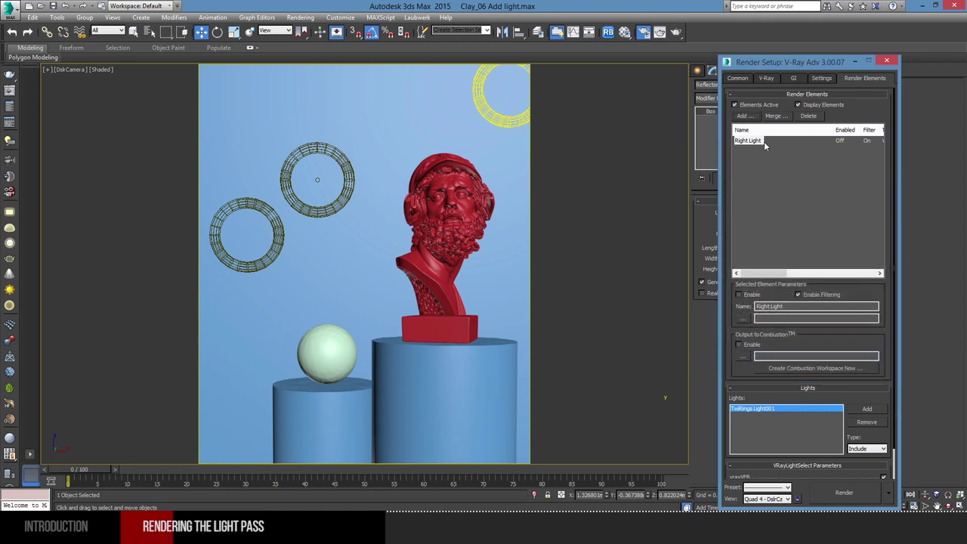
# Step: Add the VRayGlobalIllumination and VRayRawGlobalIllumination render elements together
pyautogui.click(746, 116)
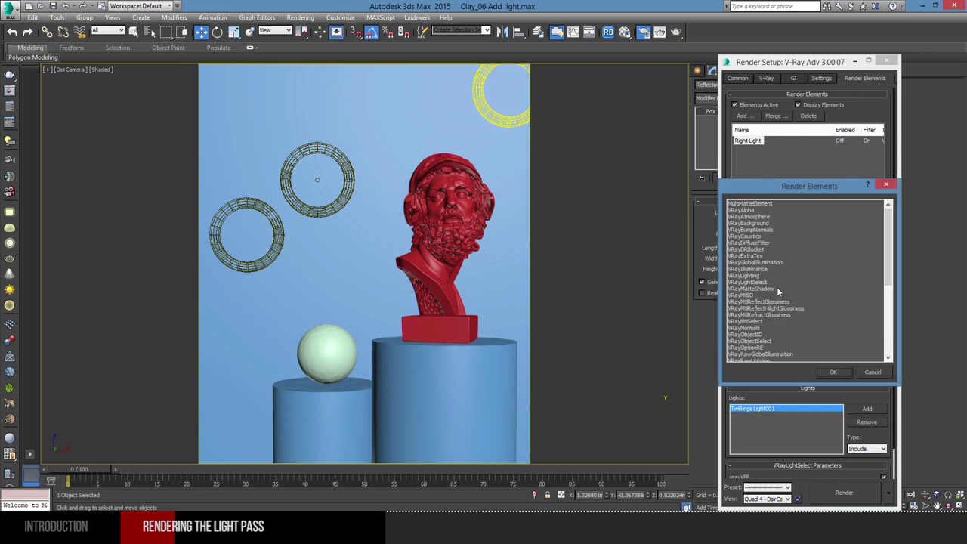
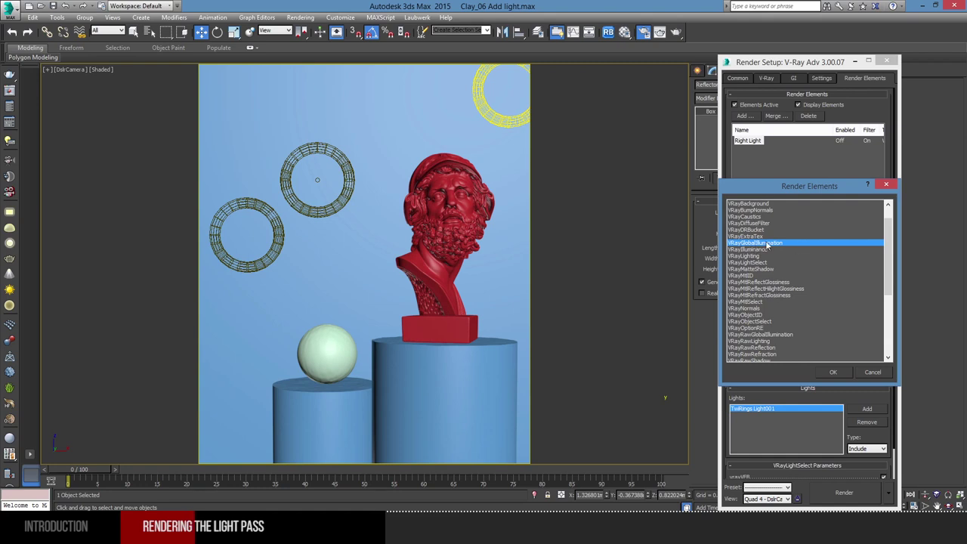
pyautogui.moveTo(889, 235); pyautogui.dragTo(889, 241)
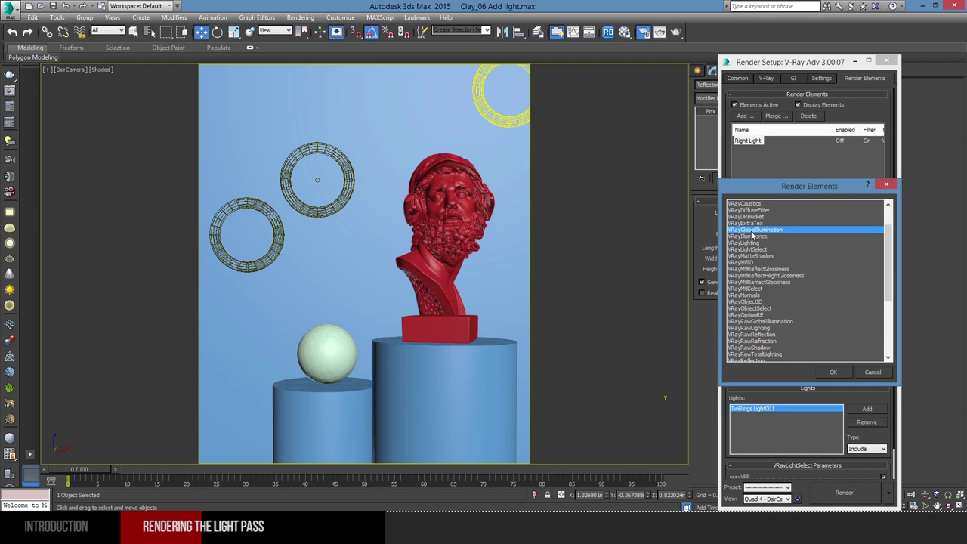
pyautogui.moveTo(889, 254); pyautogui.dragTo(889, 260)
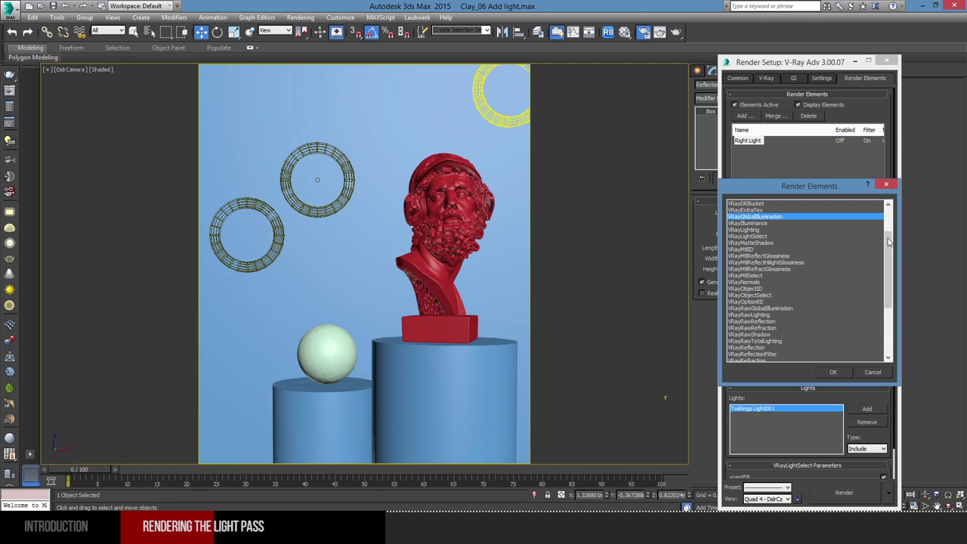
pyautogui.scroll(-1, 890, 242)
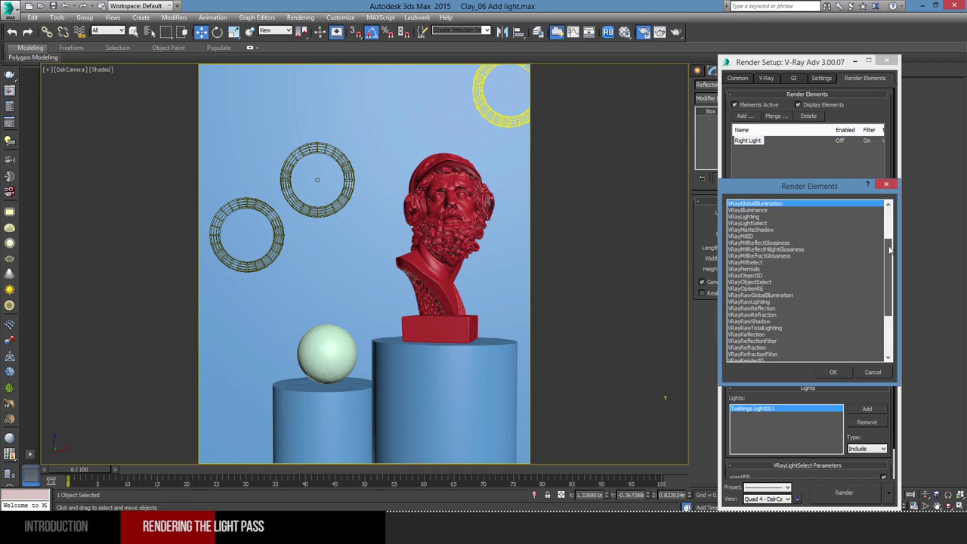
pyautogui.click(756, 295)
pyautogui.scroll(3, 890, 320)
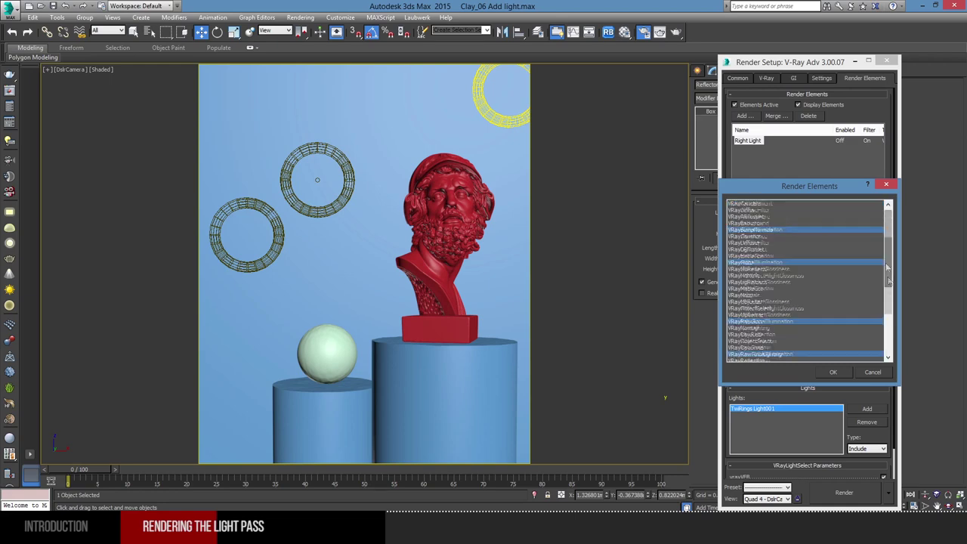
pyautogui.click(832, 372)
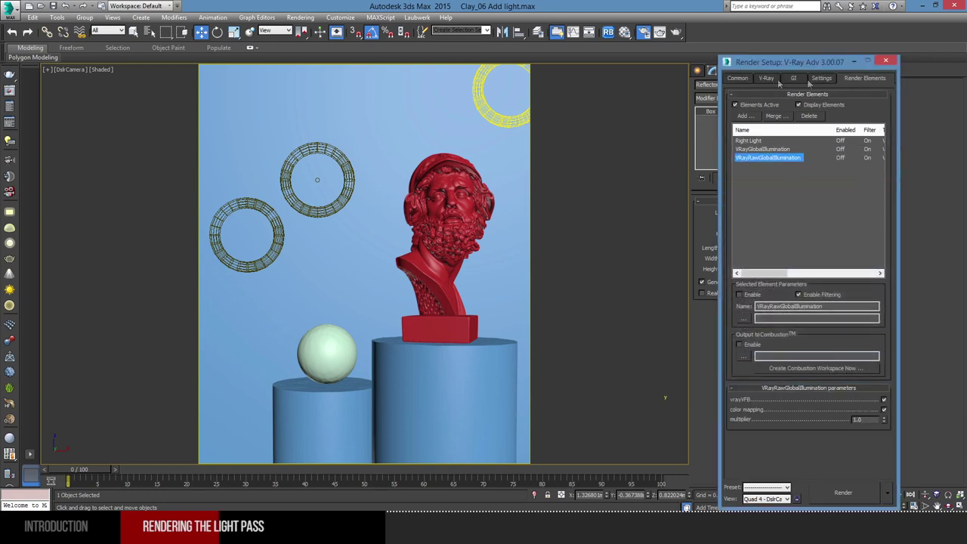
# Step: Review the global illumination settings, switching Enable GI off and back on
pyautogui.click(794, 79)
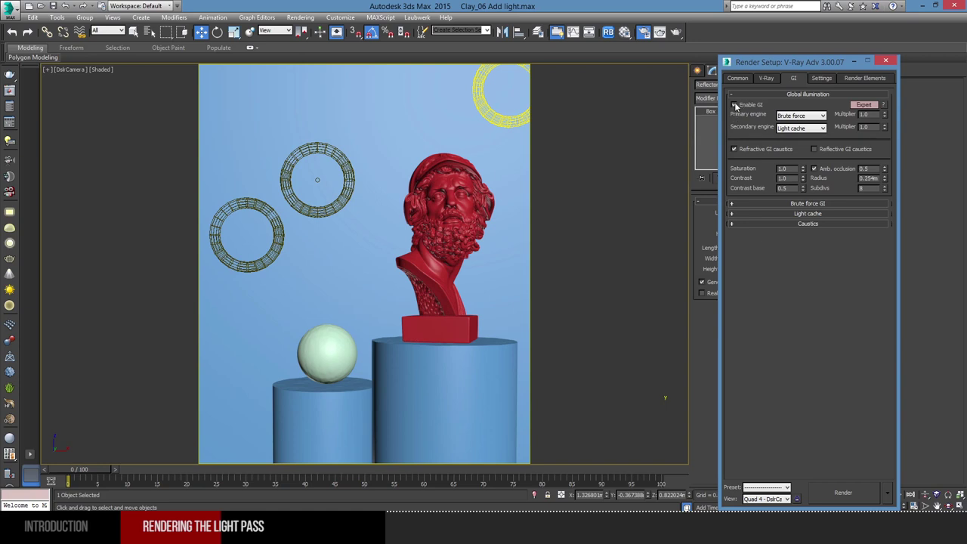
pyautogui.click(865, 78)
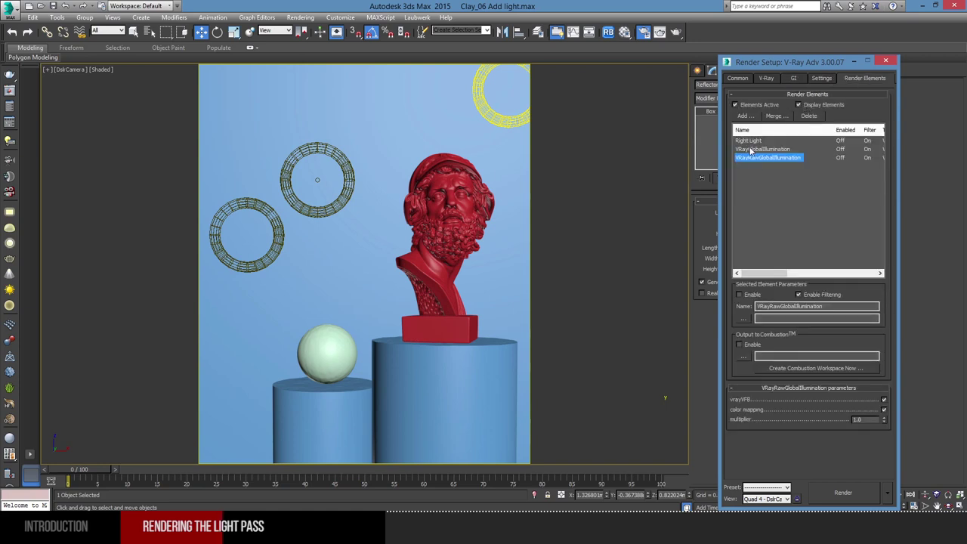
pyautogui.click(794, 79)
pyautogui.click(744, 106)
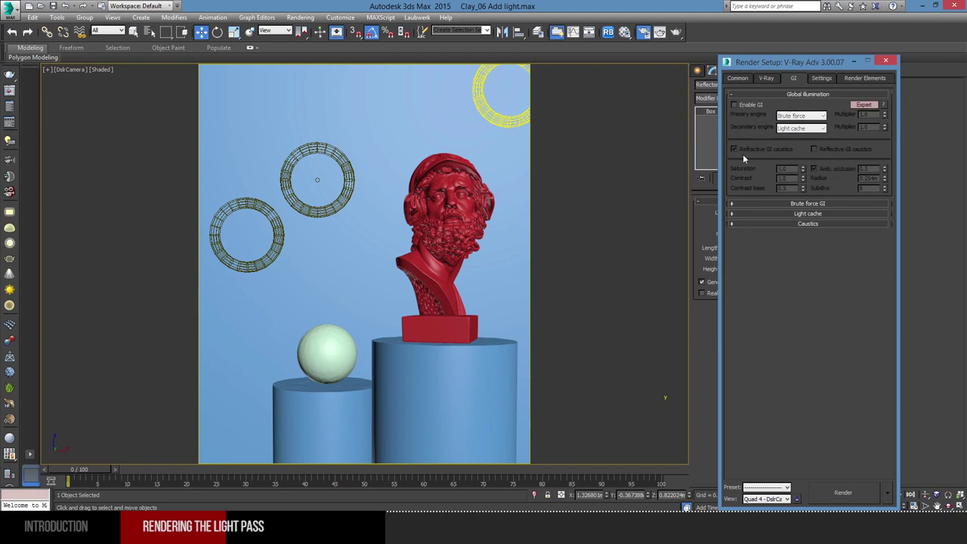
pyautogui.click(754, 105)
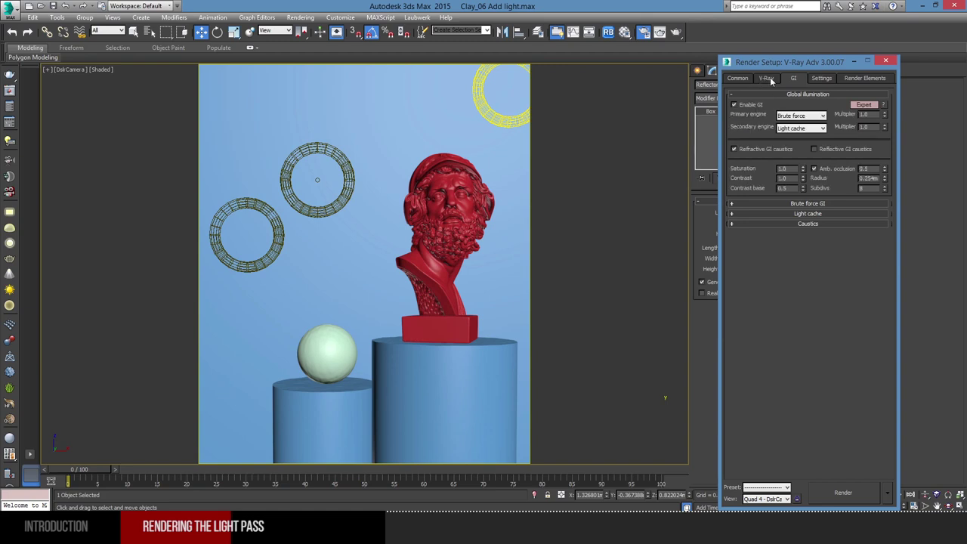
# Step: Enable V-Ray raw image file output in the frame buffer settings
pyautogui.click(767, 78)
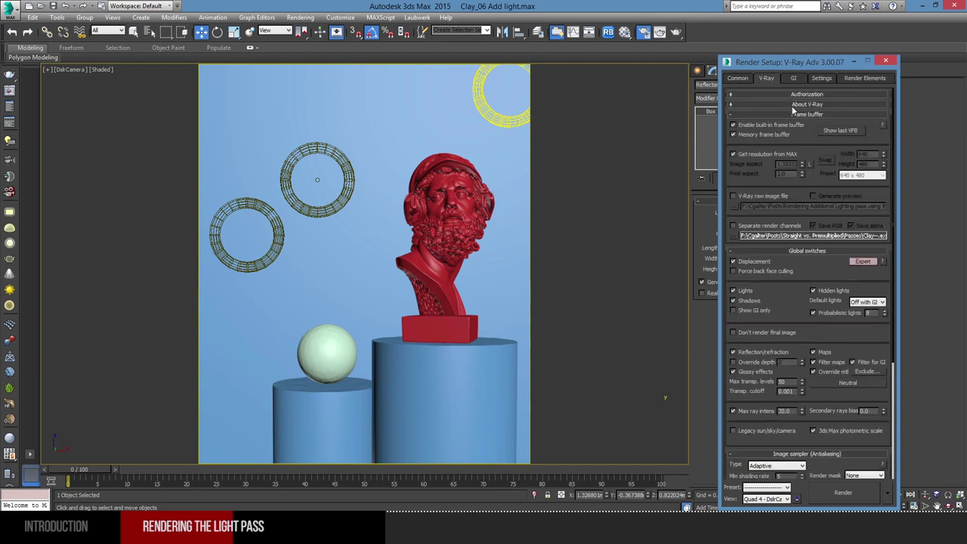
pyautogui.scroll(-3, 752, 161)
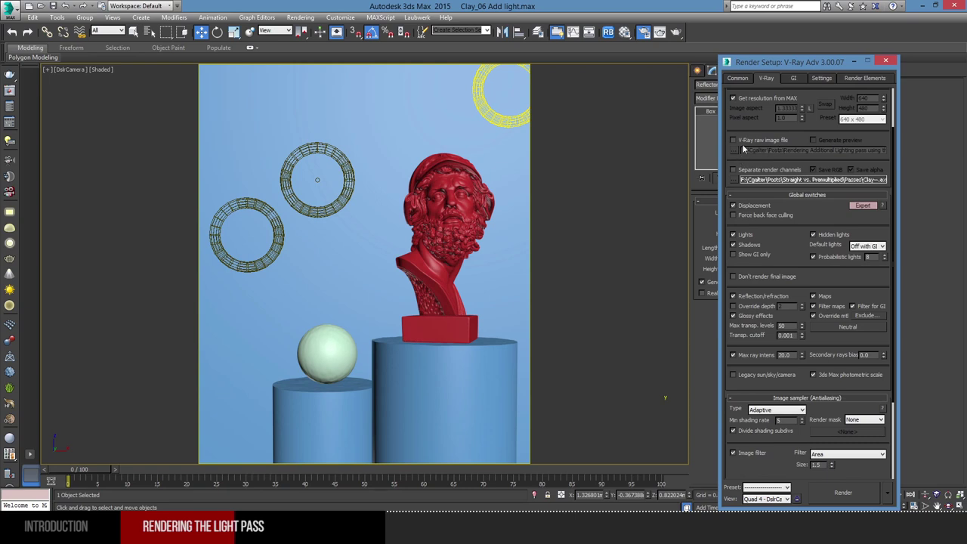
pyautogui.click(734, 140)
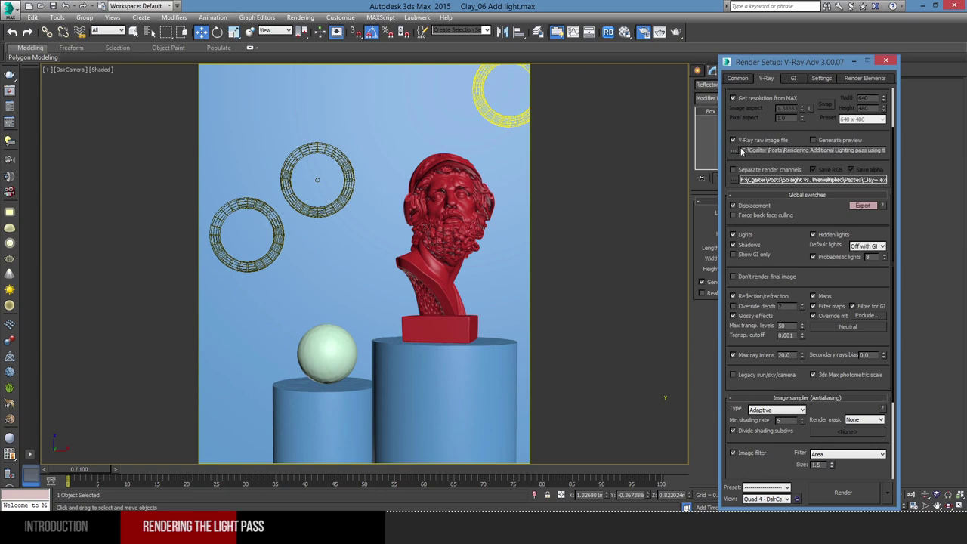
pyautogui.scroll(-4, 788, 127)
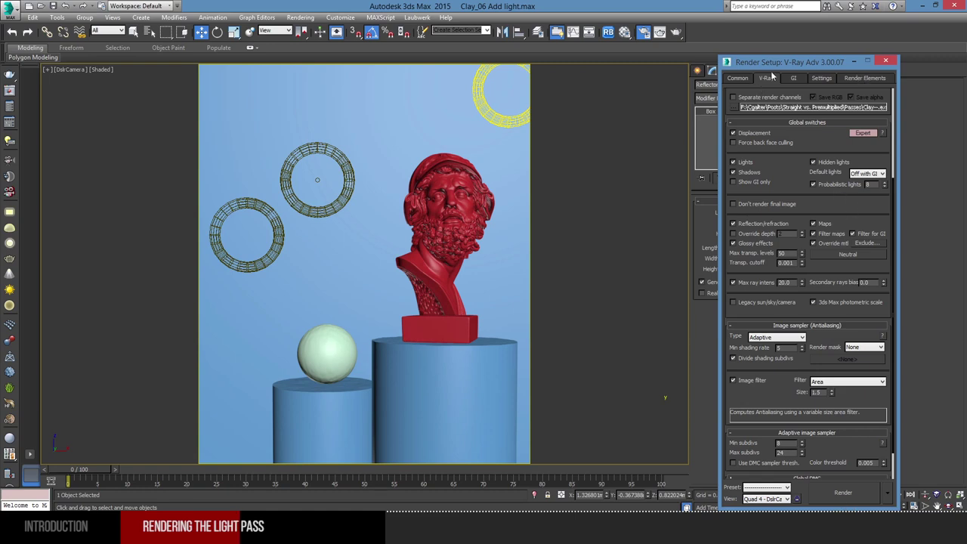
pyautogui.moveTo(779, 64); pyautogui.dragTo(745, 44)
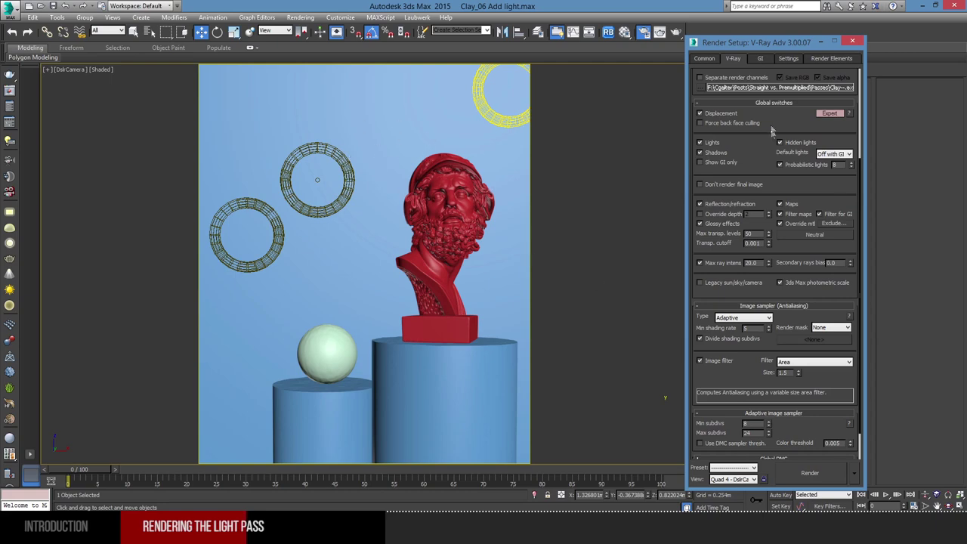
pyautogui.moveTo(776, 116); pyautogui.dragTo(784, 195)
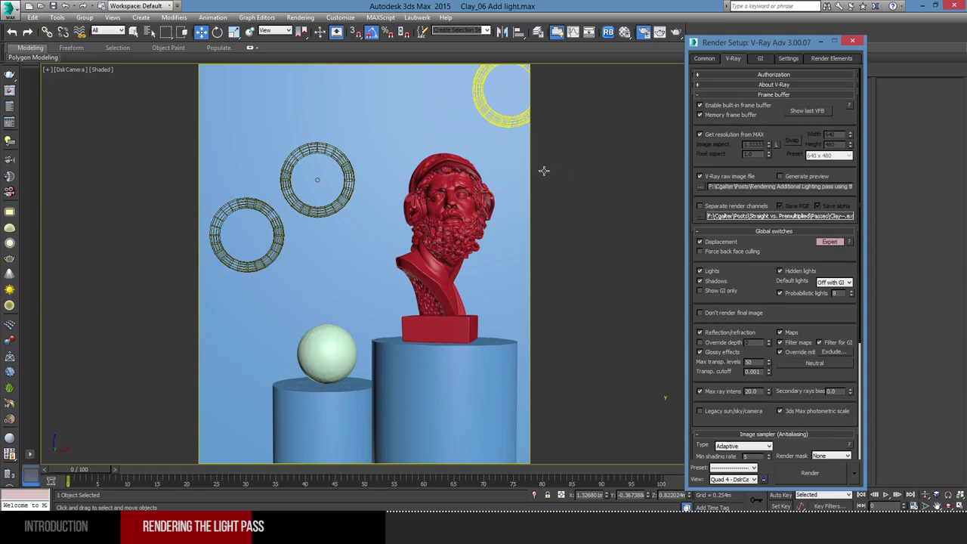
# Step: Examine the Neutral material's parameters alongside the override material option in the global switches
pyautogui.press('m')
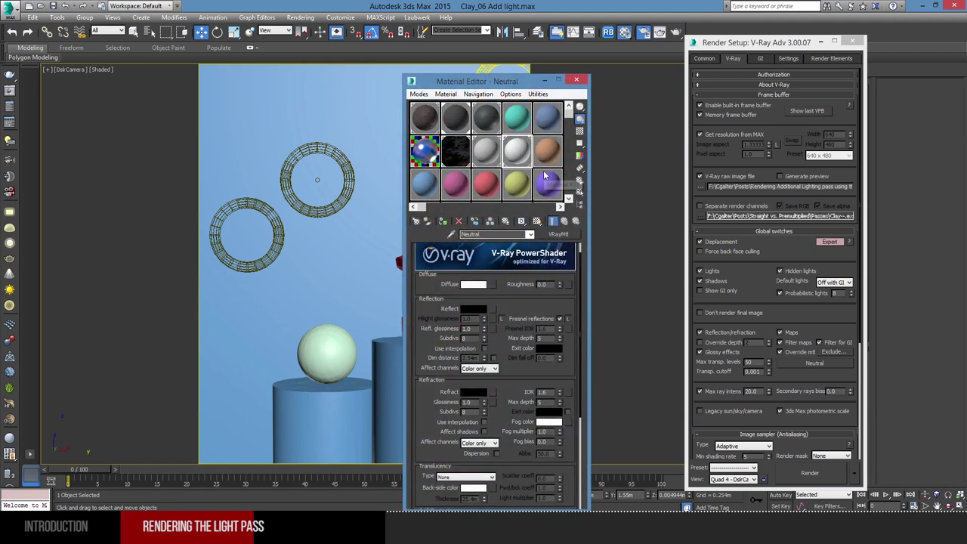
pyautogui.moveTo(523, 89); pyautogui.dragTo(688, 68)
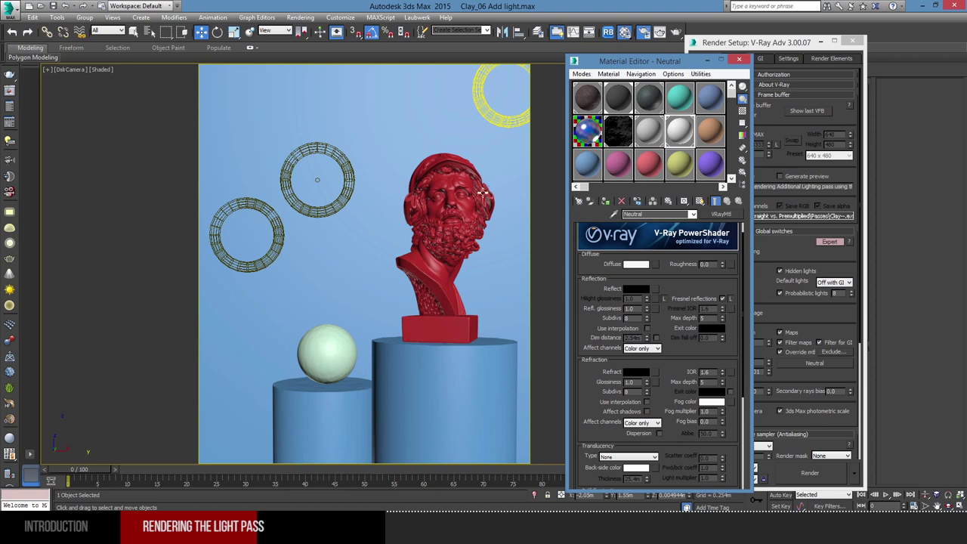
pyautogui.click(713, 133)
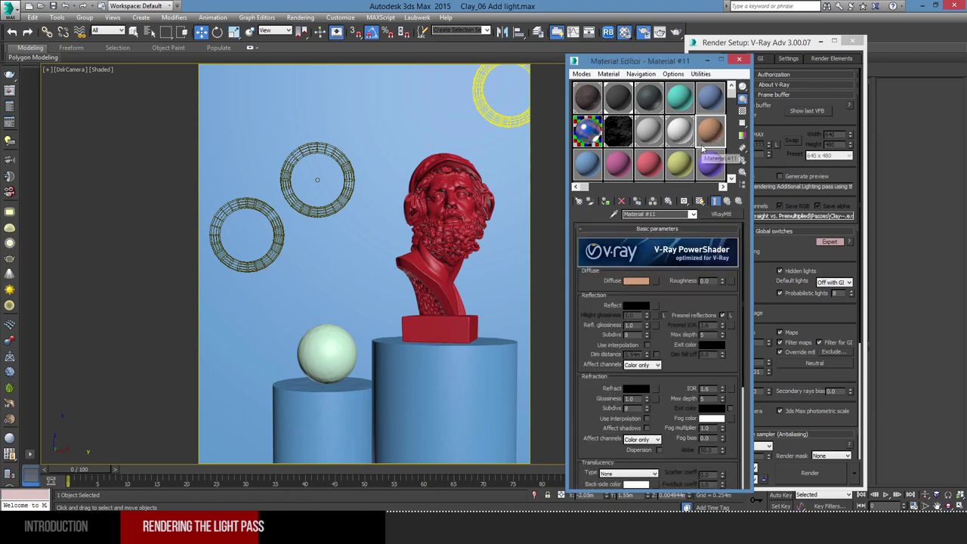
pyautogui.click(680, 133)
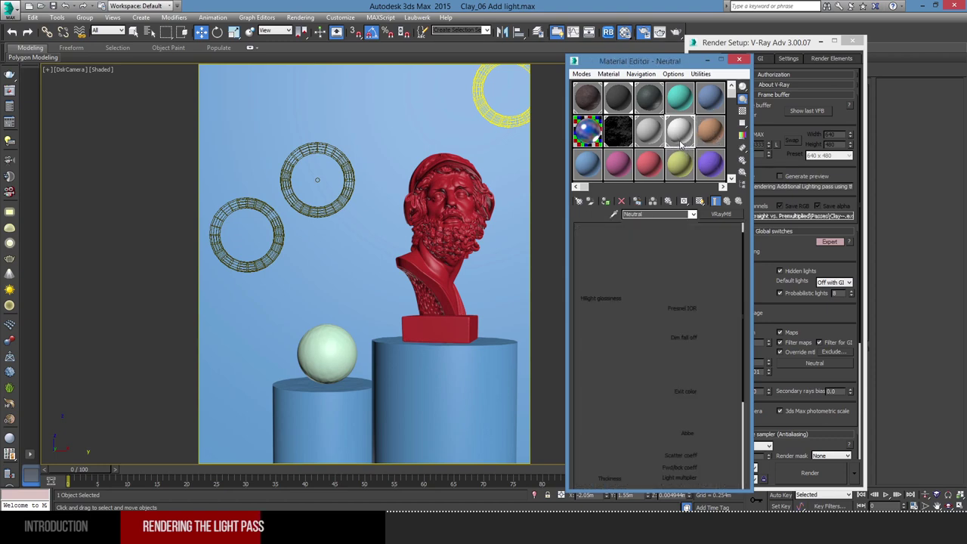
pyautogui.moveTo(664, 56); pyautogui.dragTo(552, 55)
pyautogui.moveTo(797, 162); pyautogui.dragTo(795, 72)
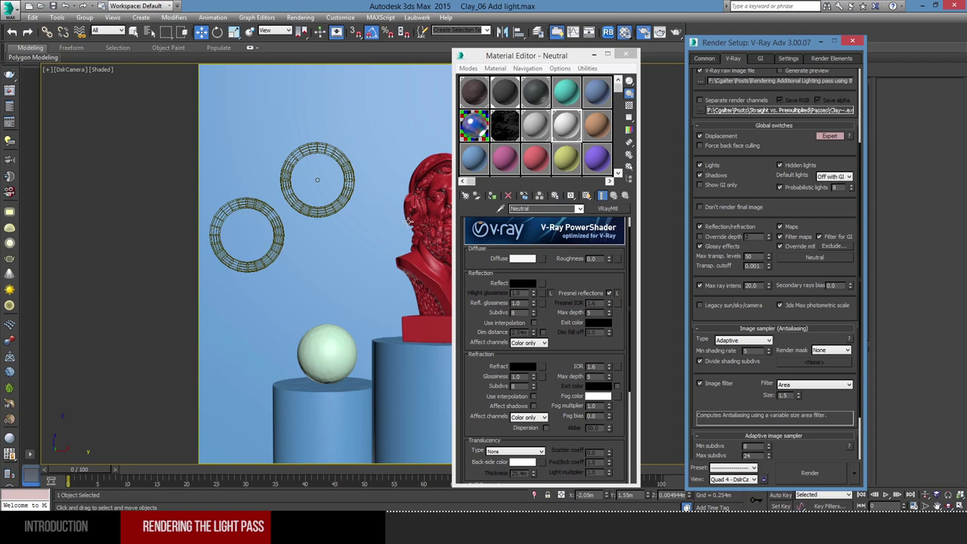
pyautogui.moveTo(526, 56); pyautogui.dragTo(575, 43)
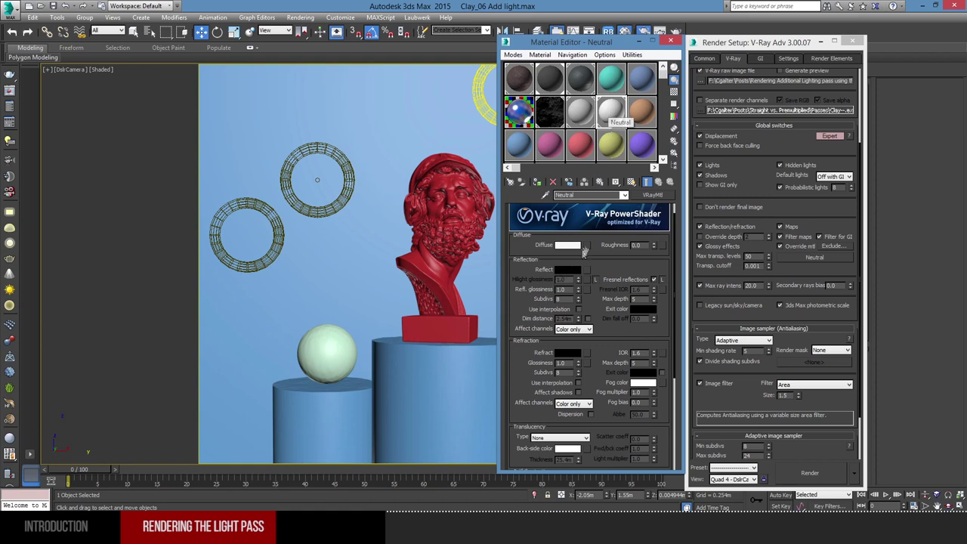
pyautogui.scroll(1, 609, 323)
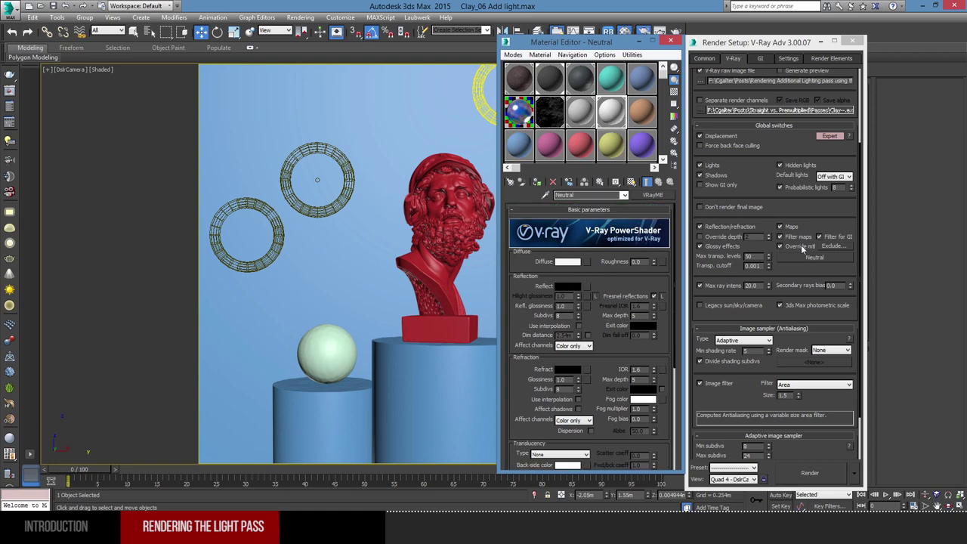
pyautogui.moveTo(584, 43); pyautogui.dragTo(620, 53)
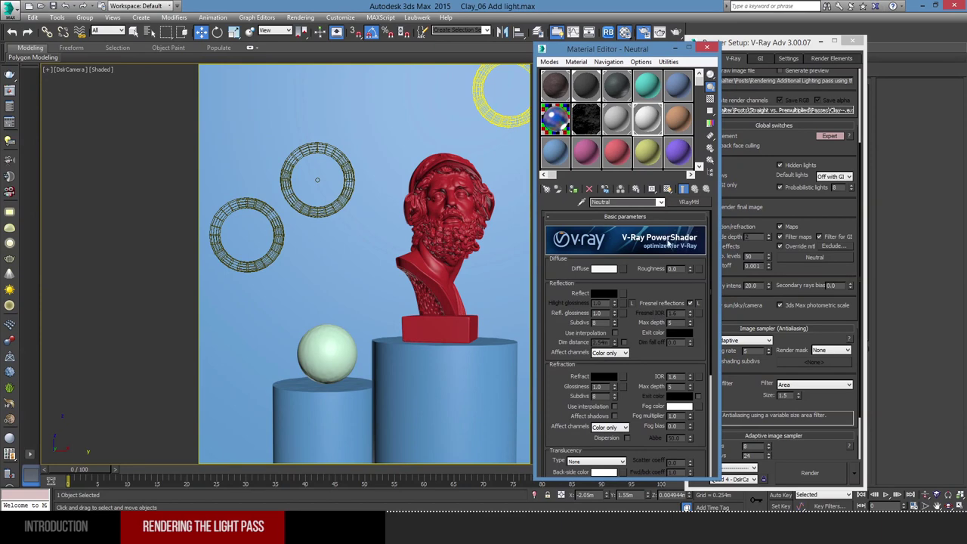
pyautogui.scroll(-1, 668, 349)
pyautogui.scroll(-3, 668, 349)
pyautogui.scroll(3, 680, 378)
# Step: Rename the pink material, Material #15, to "Reflect" and apply it to the bust
pyautogui.click(617, 152)
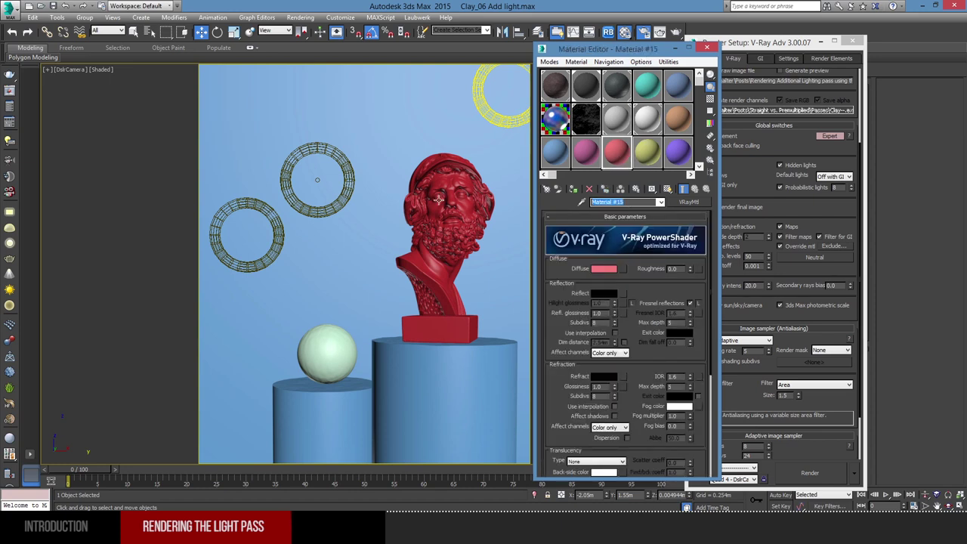
pyautogui.write('Reflect')
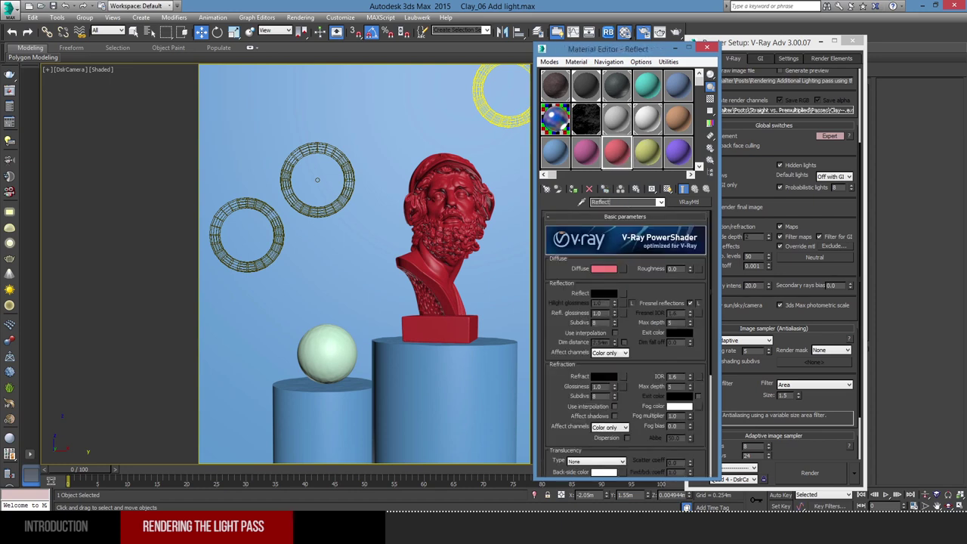
pyautogui.moveTo(620, 145); pyautogui.dragTo(454, 202)
pyautogui.click(834, 245)
pyautogui.moveTo(541, 161); pyautogui.dragTo(823, 123)
pyautogui.click(874, 355)
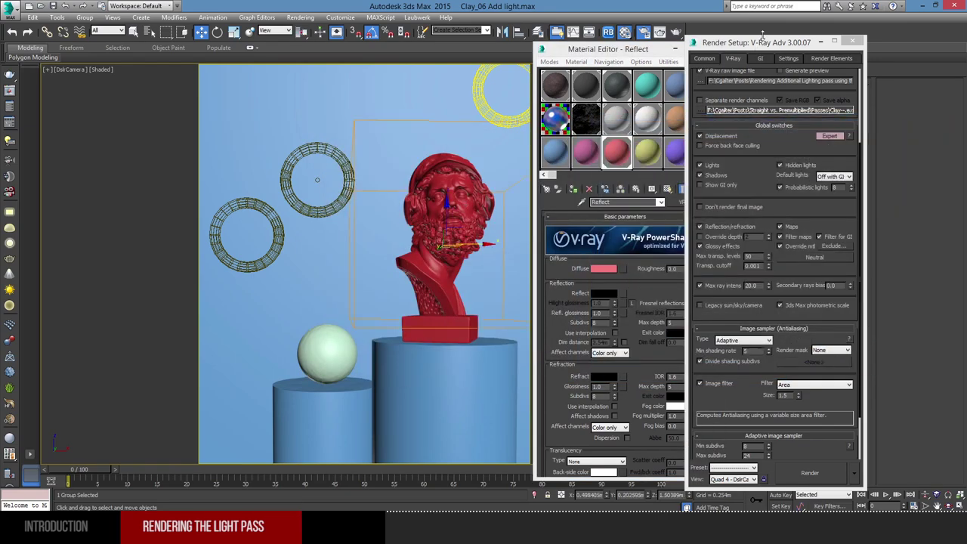
# Step: Check the bust group's name and exclude Bust from the override material for both illumination and shadow casting
pyautogui.moveTo(763, 36); pyautogui.dragTo(312, 65)
pyautogui.moveTo(667, 50); pyautogui.dragTo(857, 138)
pyautogui.rightClick(704, 88)
pyautogui.click(726, 115)
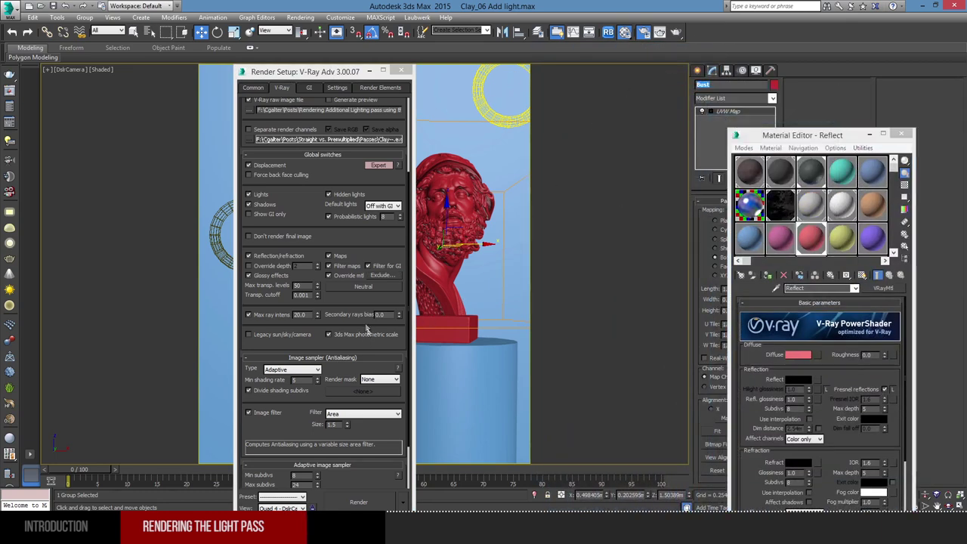
pyautogui.click(389, 276)
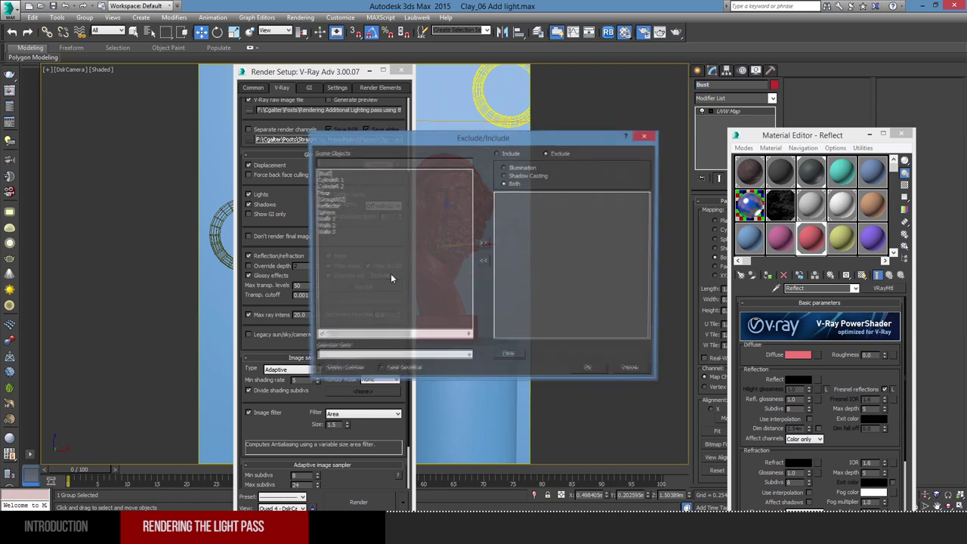
pyautogui.click(333, 174)
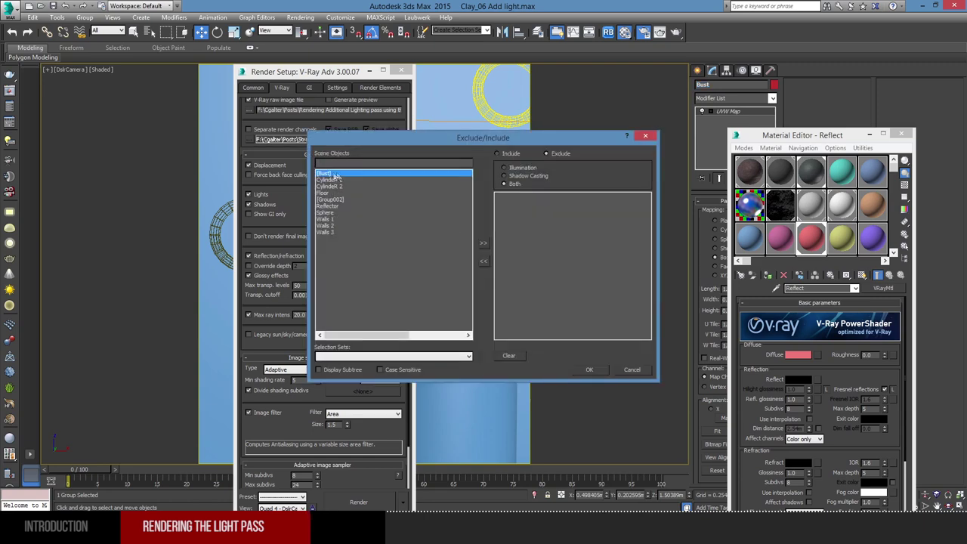
pyautogui.click(483, 243)
pyautogui.click(505, 196)
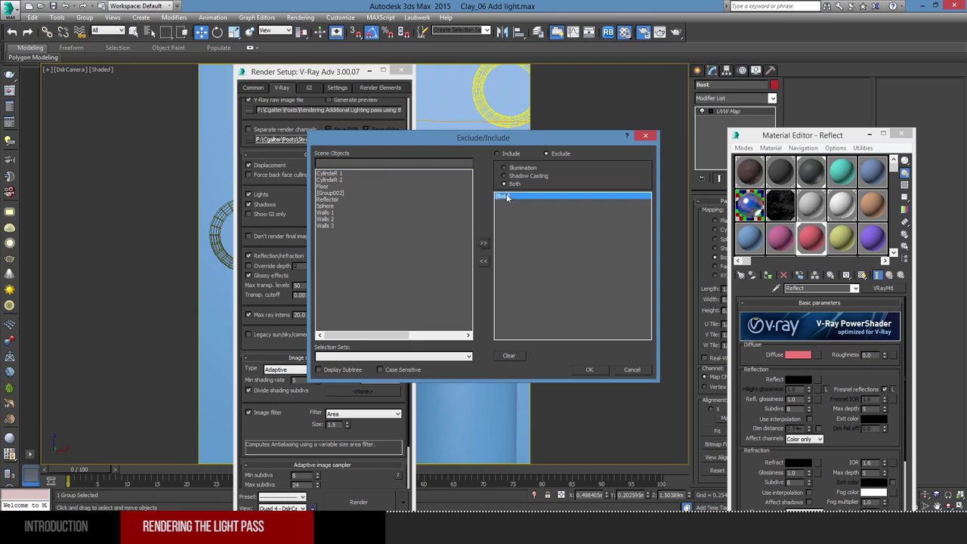
pyautogui.click(589, 369)
# Step: Assign the Reflect material to the bust with the Assign to Object option
pyautogui.moveTo(842, 137); pyautogui.dragTo(861, 52)
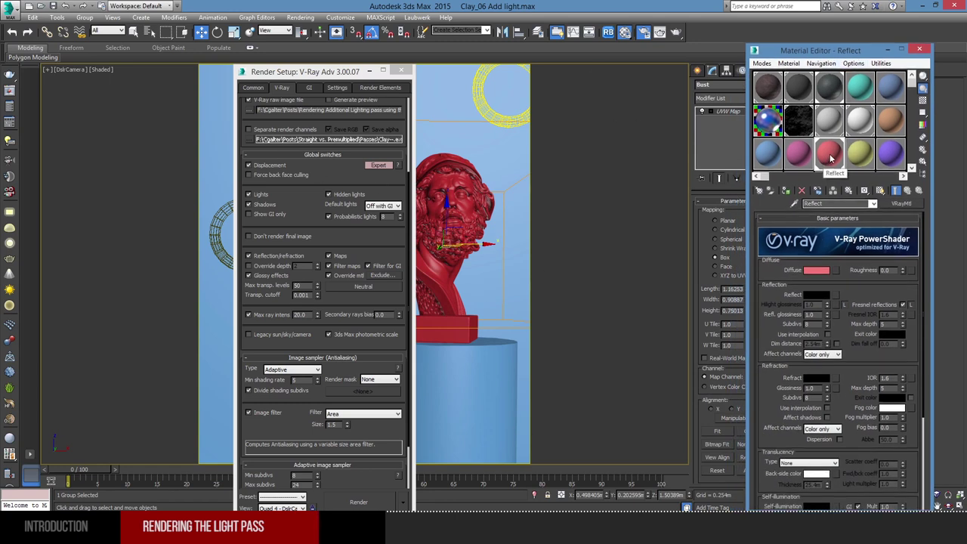
pyautogui.moveTo(459, 215); pyautogui.dragTo(460, 218)
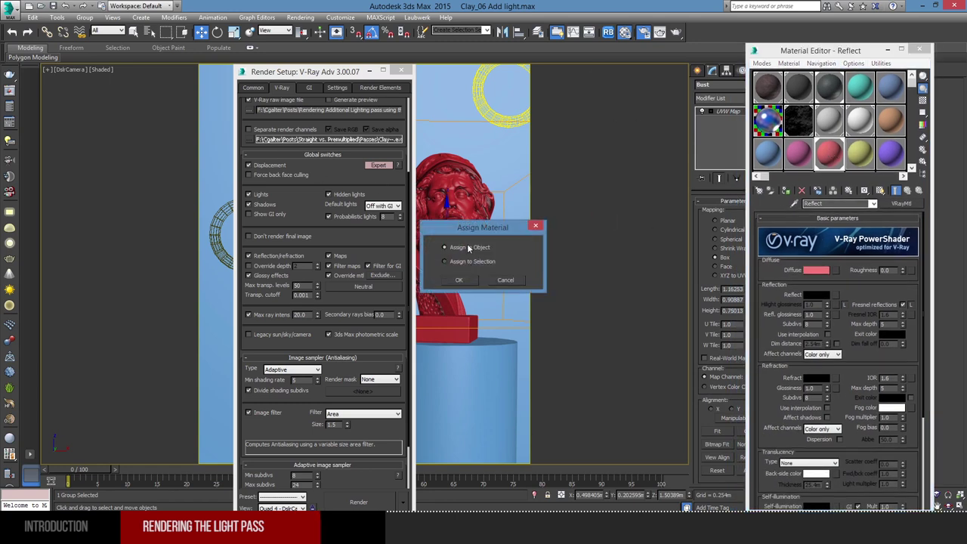
pyautogui.click(462, 280)
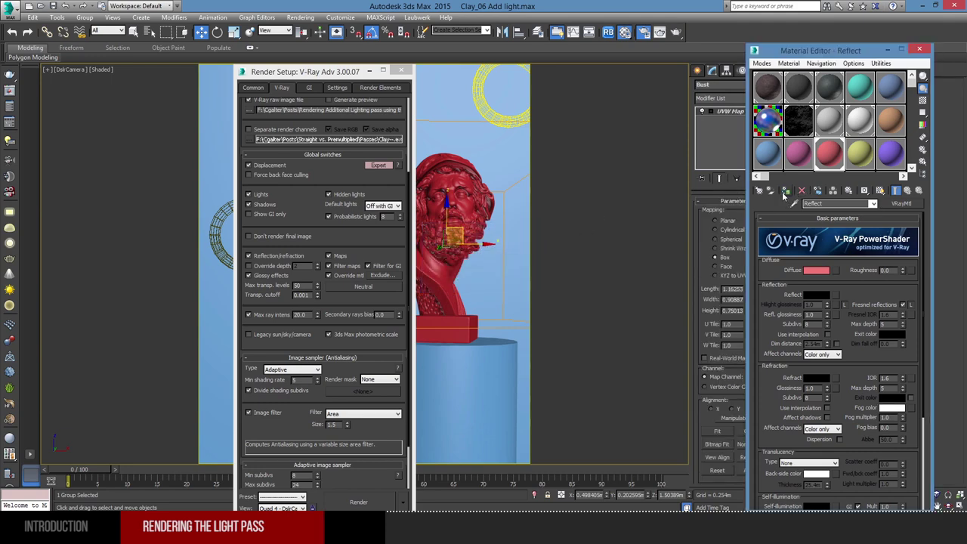
# Step: Change the Reflect material's diffuse and reflection colors to light gray
pyautogui.click(816, 271)
pyautogui.moveTo(204, 72); pyautogui.dragTo(204, 142)
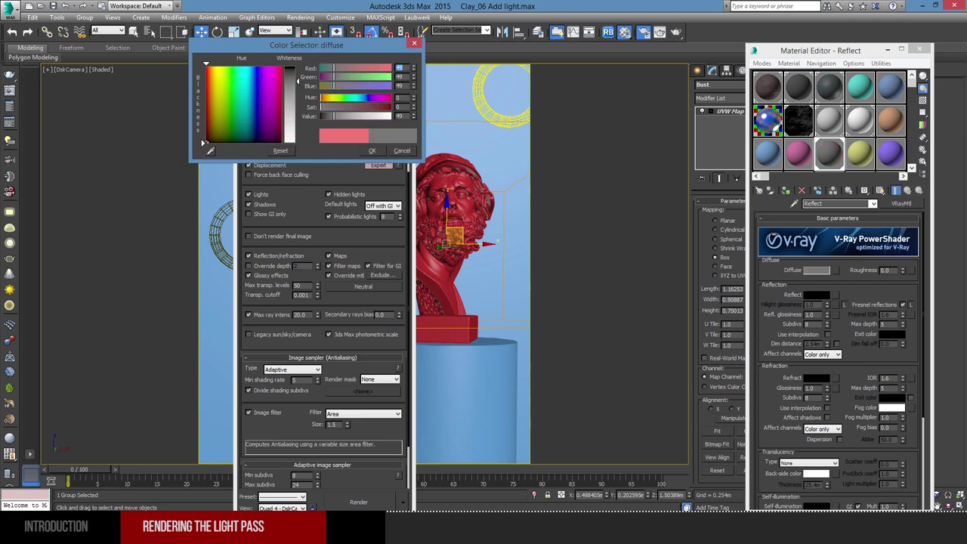
pyautogui.click(372, 150)
pyautogui.click(816, 294)
pyautogui.moveTo(297, 69); pyautogui.dragTo(297, 106)
pyautogui.click(372, 150)
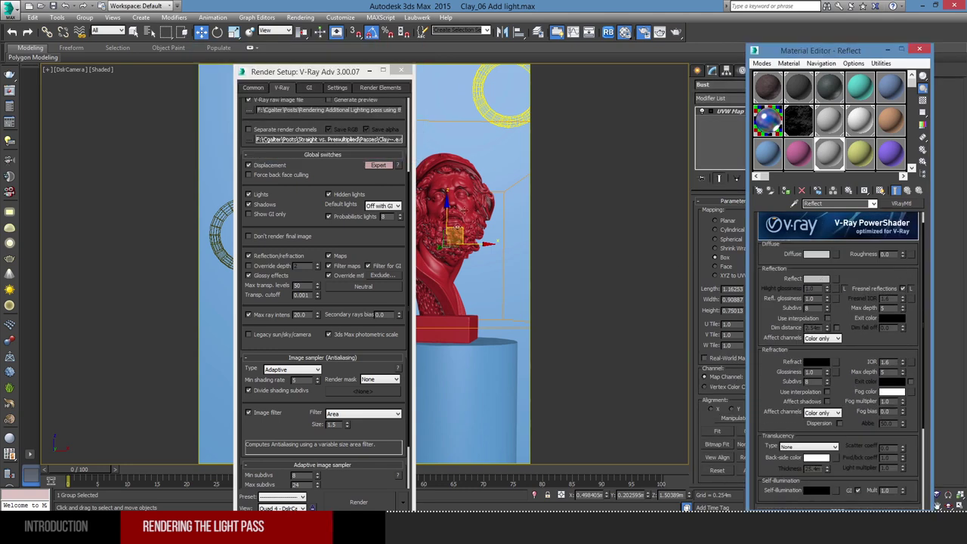
# Step: Add a VRayReflection render element to the light pass's render elements
pyautogui.moveTo(377, 190); pyautogui.dragTo(372, 296)
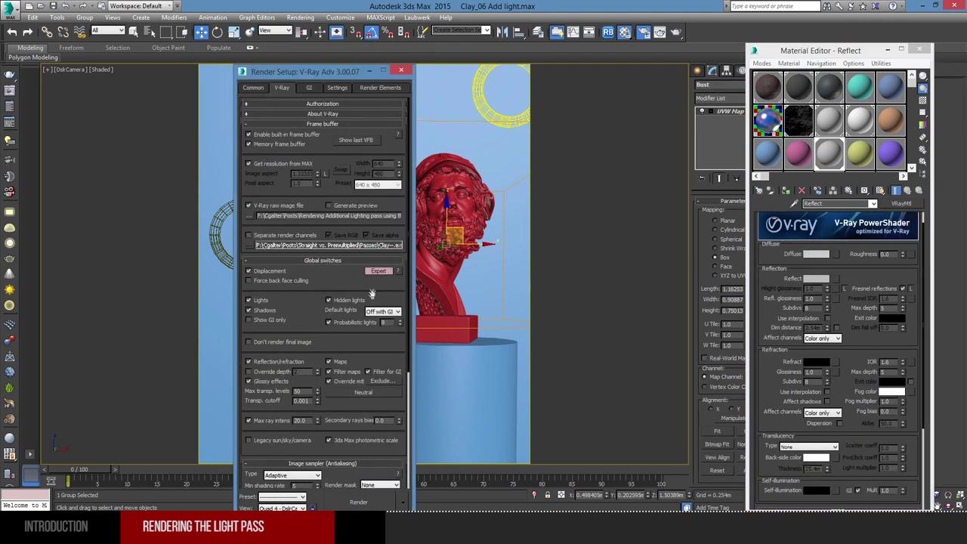
pyautogui.click(364, 91)
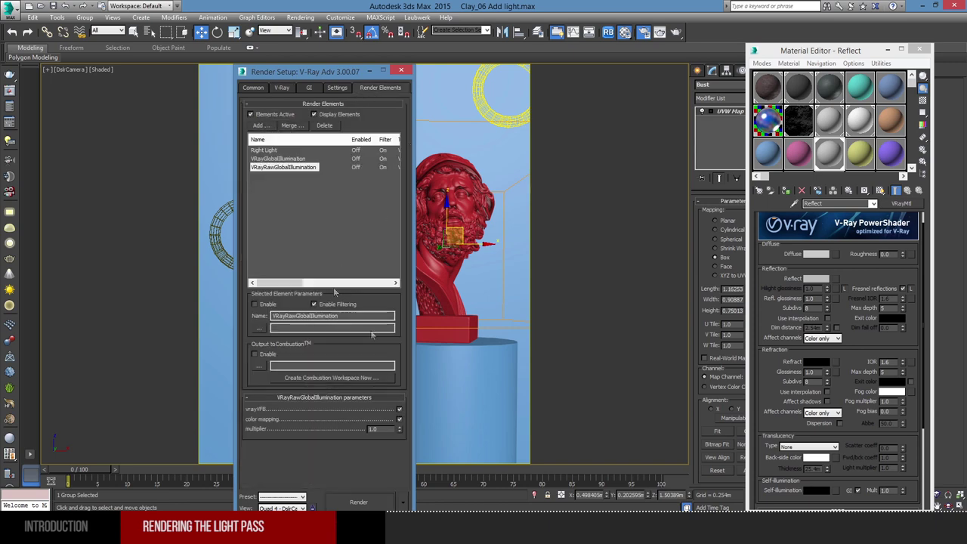
pyautogui.click(259, 126)
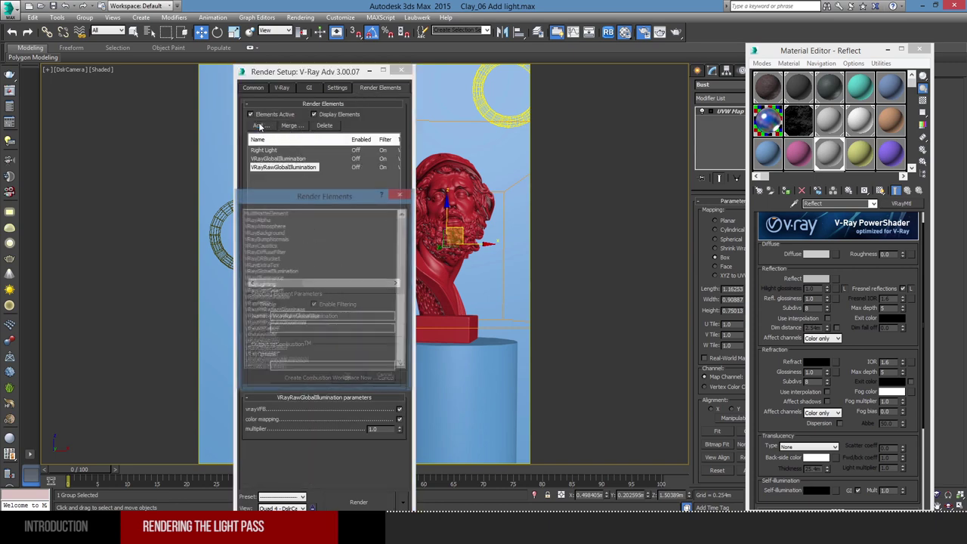
pyautogui.click(279, 306)
pyautogui.scroll(-3, 320, 332)
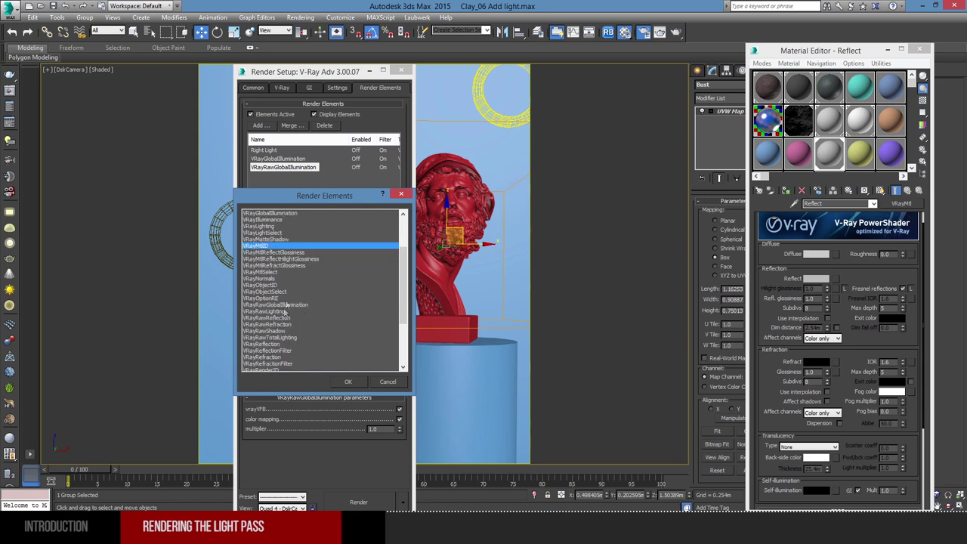
pyautogui.scroll(2, 287, 302)
pyautogui.scroll(1, 277, 278)
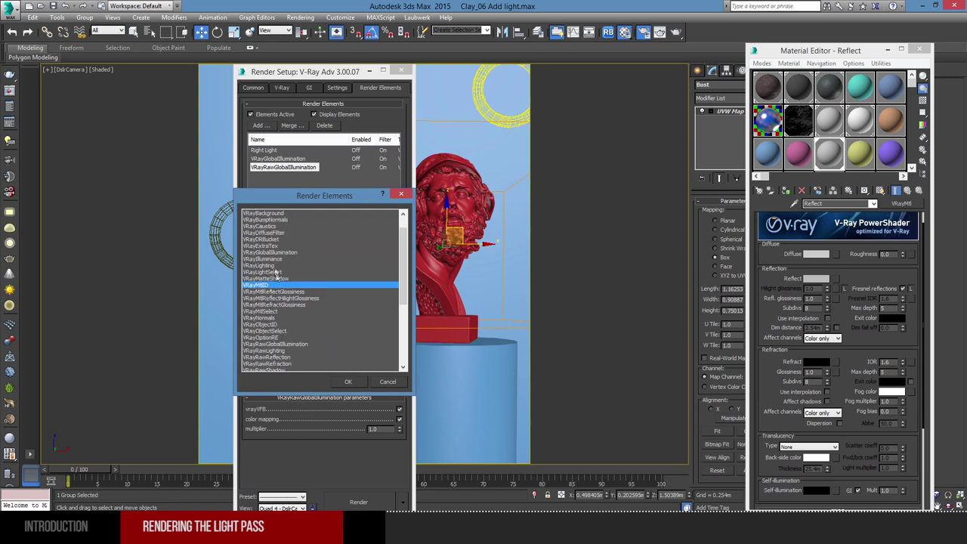
pyautogui.scroll(1, 280, 251)
pyautogui.scroll(-1, 281, 253)
pyautogui.click(277, 279)
pyautogui.scroll(-2, 280, 318)
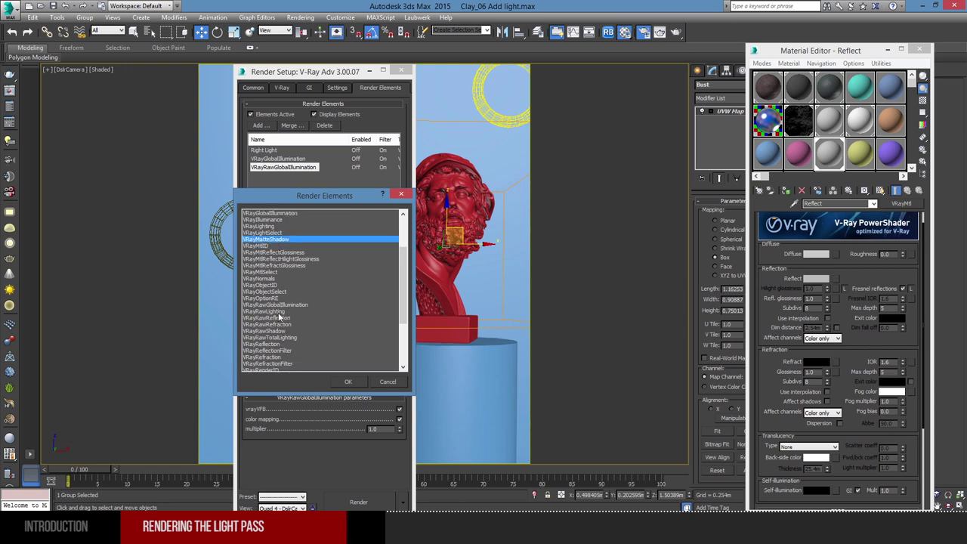
pyautogui.click(285, 344)
pyautogui.scroll(-1, 340, 350)
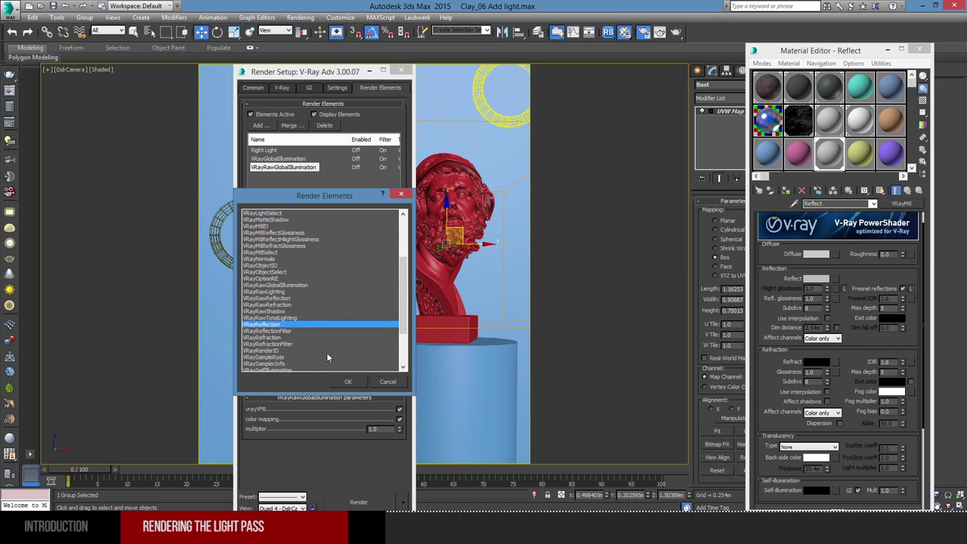
pyautogui.scroll(-2, 328, 355)
pyautogui.scroll(-1, 295, 344)
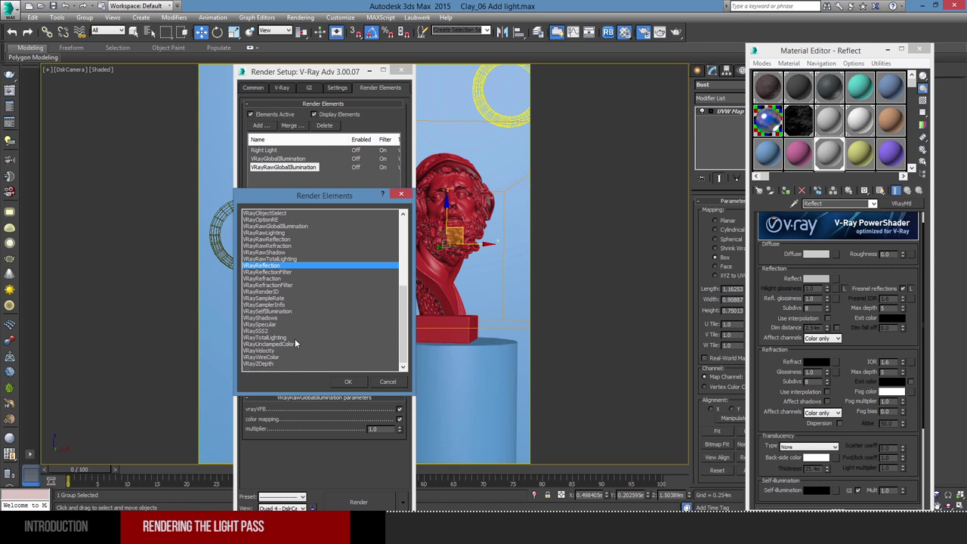
pyautogui.click(348, 381)
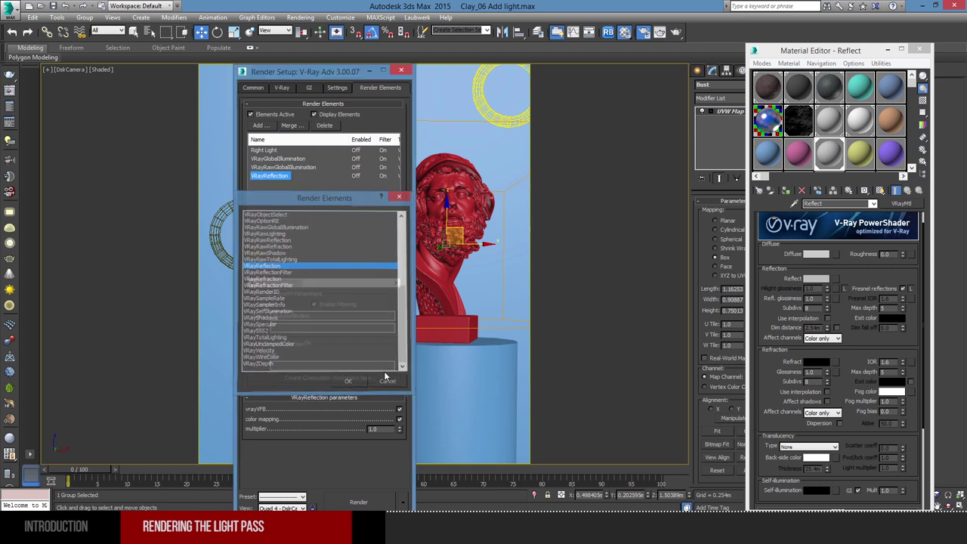
# Step: Review the V-Ray global switches, image sampler, brute force GI, light cache and Global DMC settings for the light pass render
pyautogui.moveTo(309, 73); pyautogui.dragTo(761, 66)
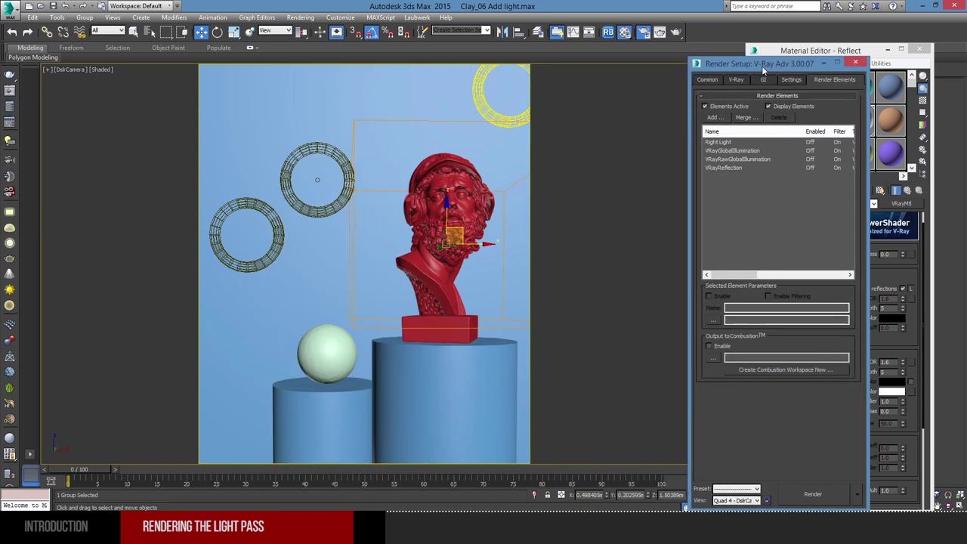
pyautogui.click(736, 80)
pyautogui.moveTo(780, 163); pyautogui.dragTo(781, 92)
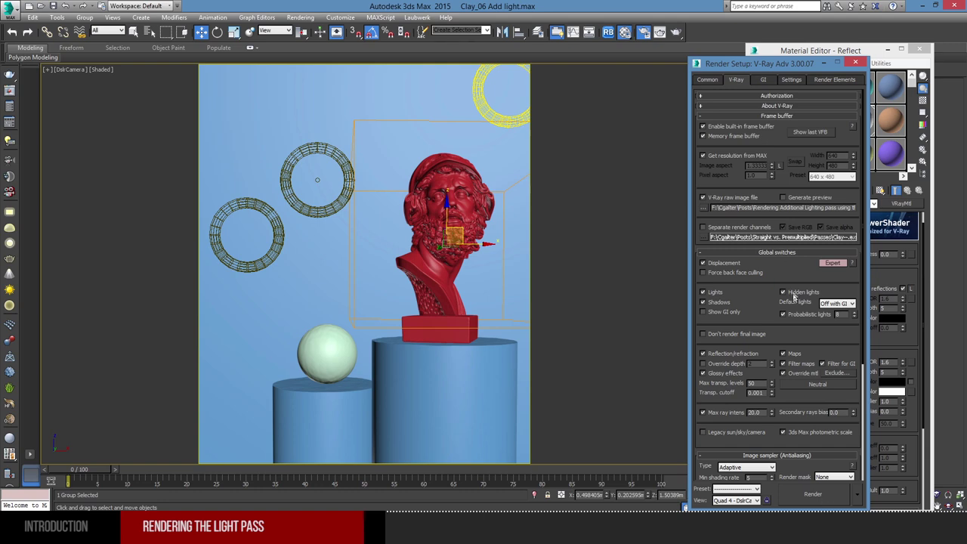
pyautogui.scroll(-3, 750, 324)
pyautogui.scroll(-3, 820, 381)
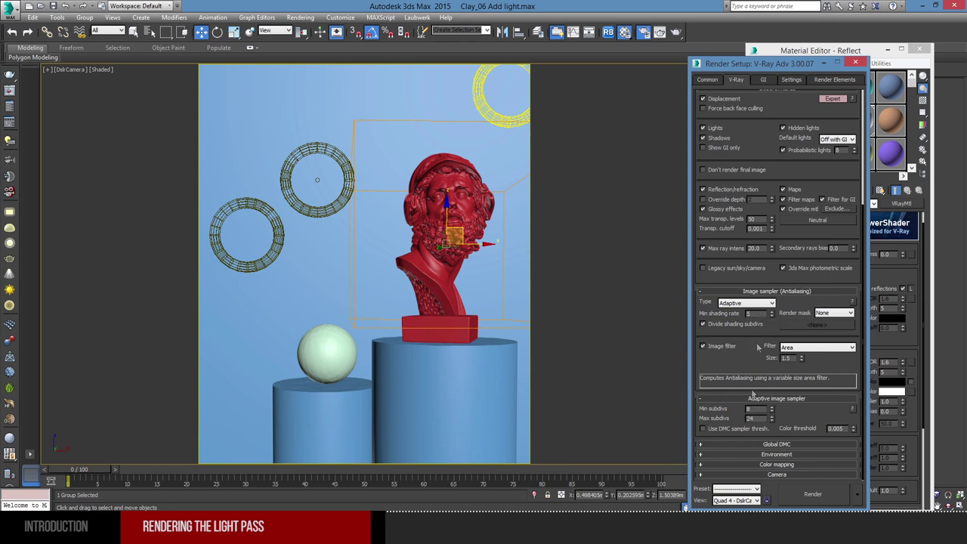
pyautogui.click(770, 81)
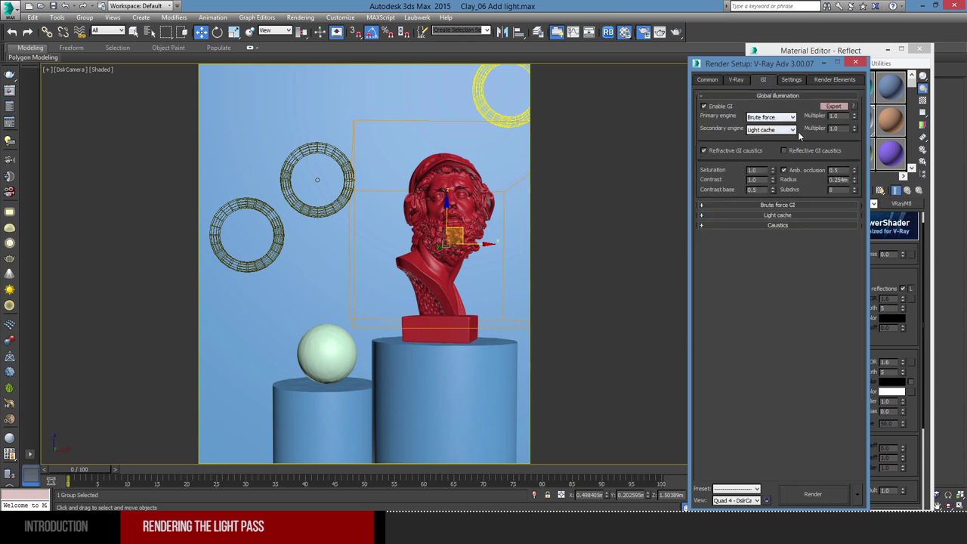
pyautogui.click(799, 205)
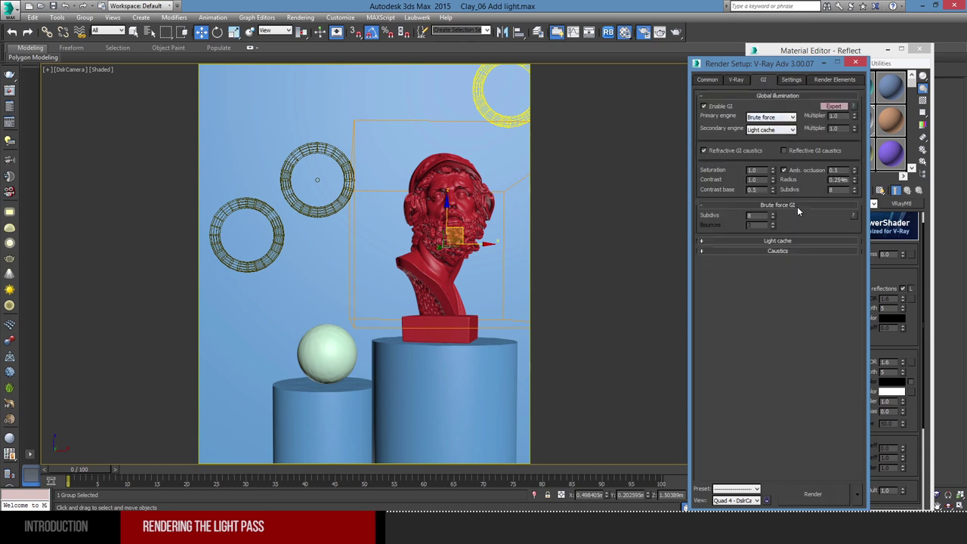
pyautogui.click(780, 241)
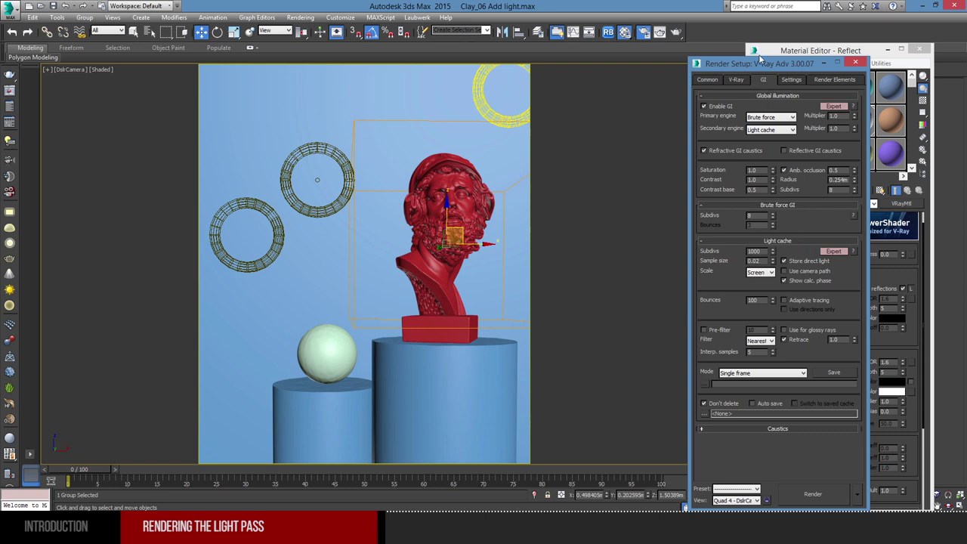
pyautogui.click(708, 79)
pyautogui.click(738, 80)
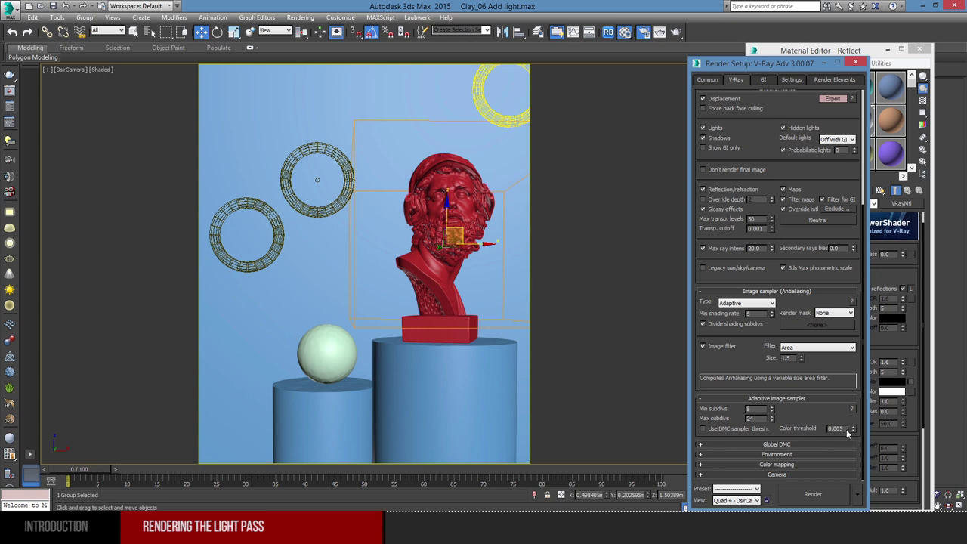
pyautogui.click(801, 445)
pyautogui.doubleClick(759, 472)
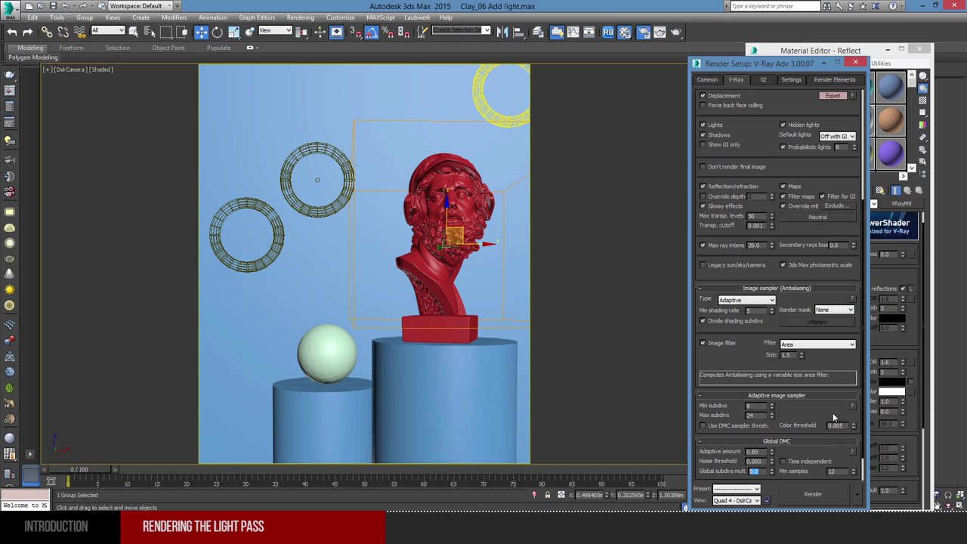
pyautogui.moveTo(834, 418); pyautogui.dragTo(826, 479)
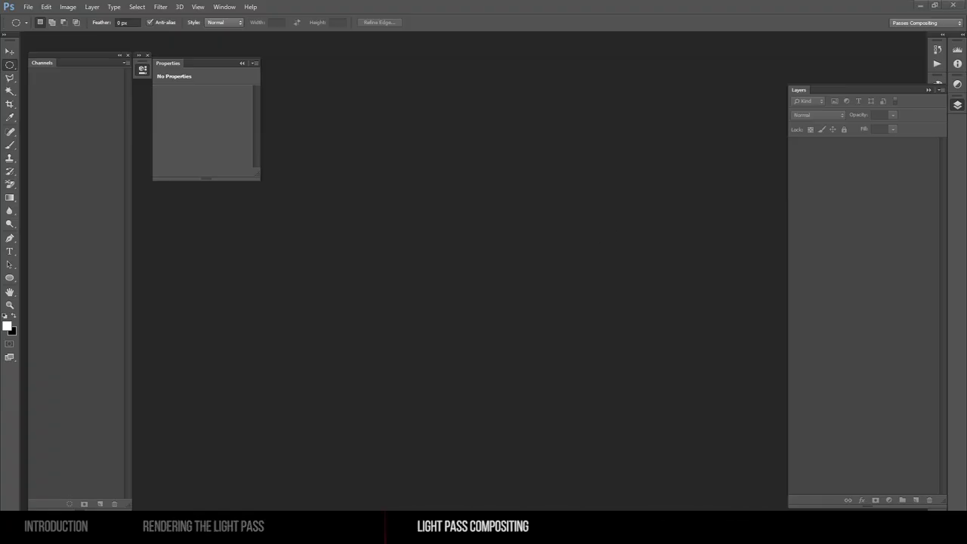
# Step: Switch to Photoshop and open Clay0000.exr through ProEXR with alpha appearing on separate layers
pyautogui.moveTo(959, 358); pyautogui.dragTo(438, 238)
pyautogui.click(434, 179)
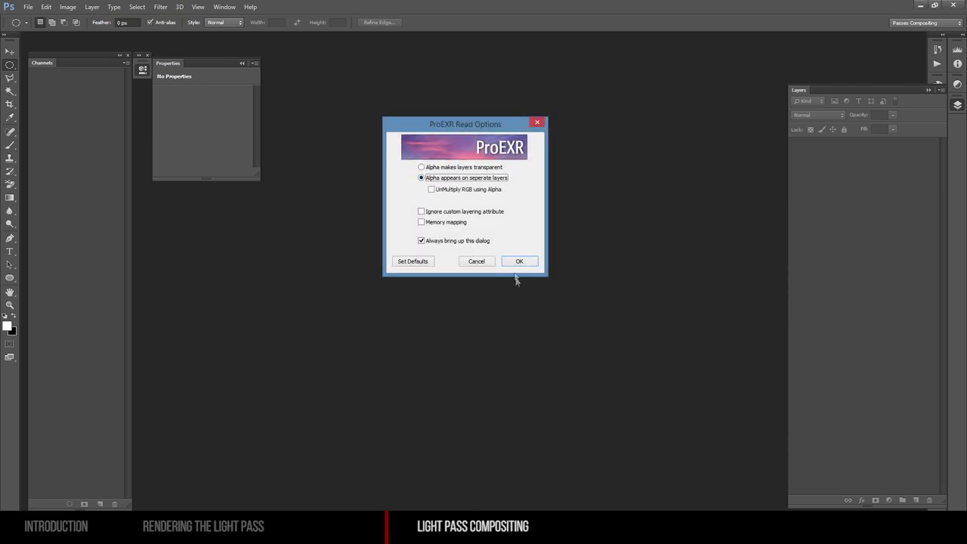
pyautogui.click(520, 261)
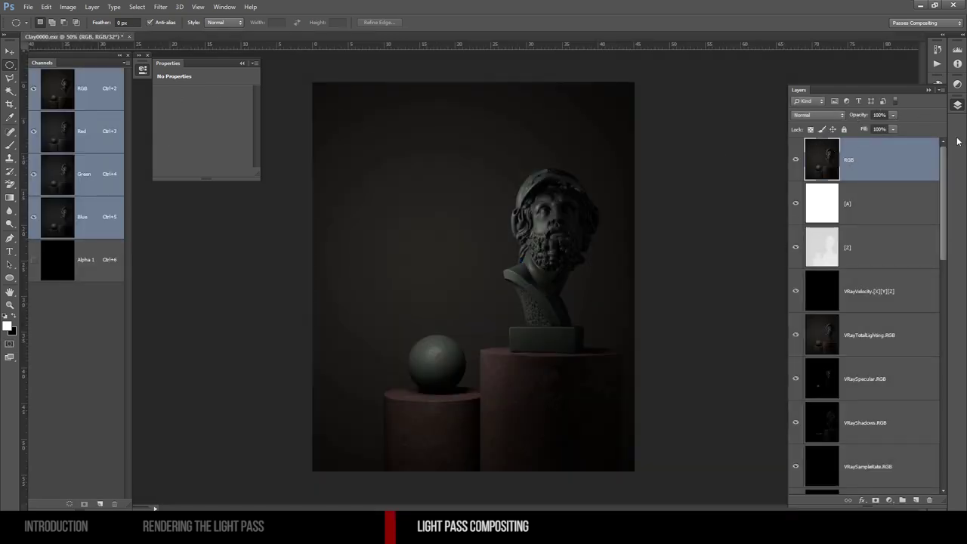
# Step: Set the layer thumbnail size to None
pyautogui.click(938, 93)
pyautogui.moveTo(914, 306)
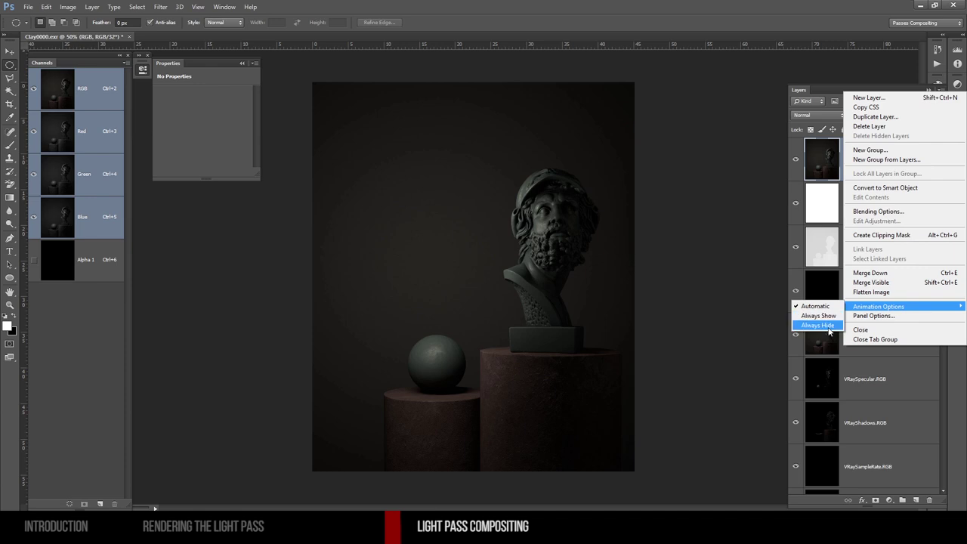
pyautogui.click(874, 316)
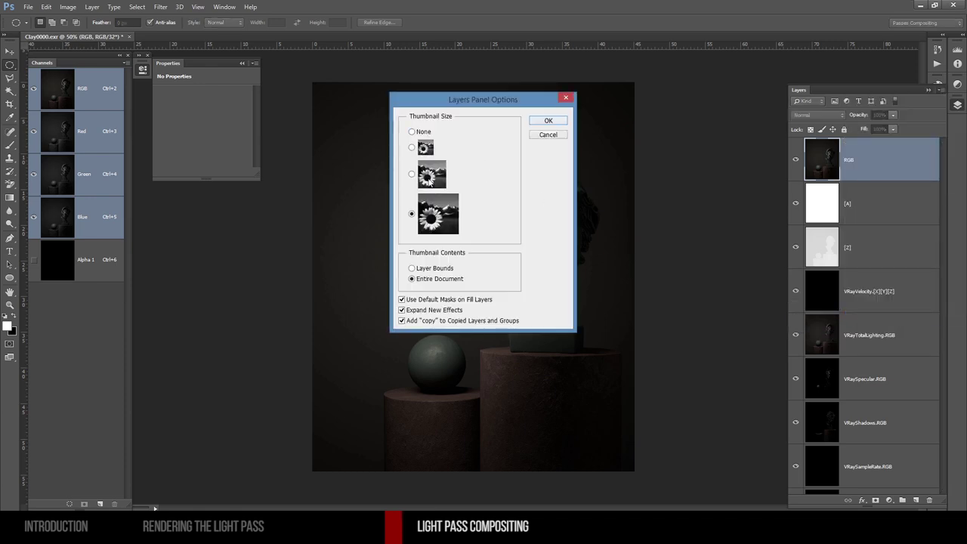
pyautogui.click(412, 131)
pyautogui.click(549, 121)
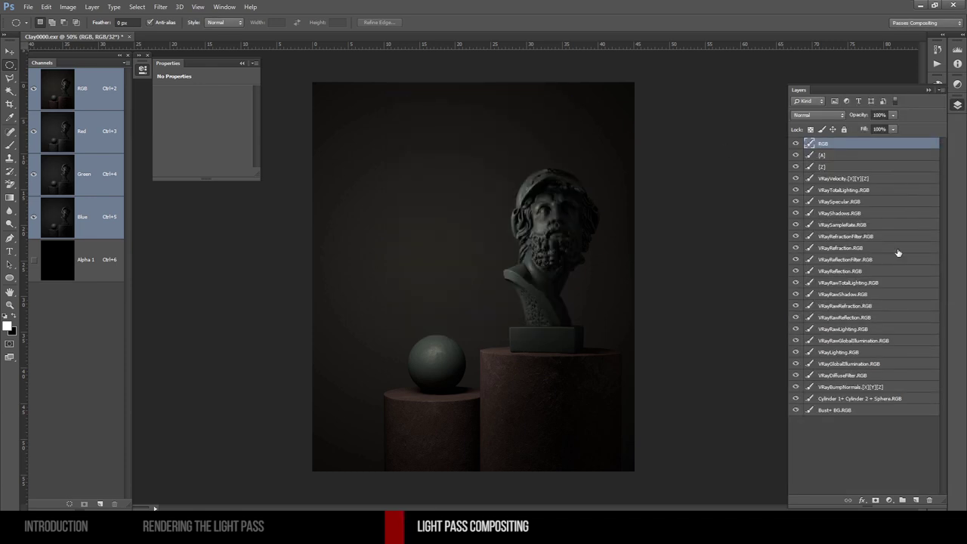
# Step: Create a layer group above the RGB layer and name it "Regular Passes"
pyautogui.click(903, 501)
pyautogui.doubleClick(831, 143)
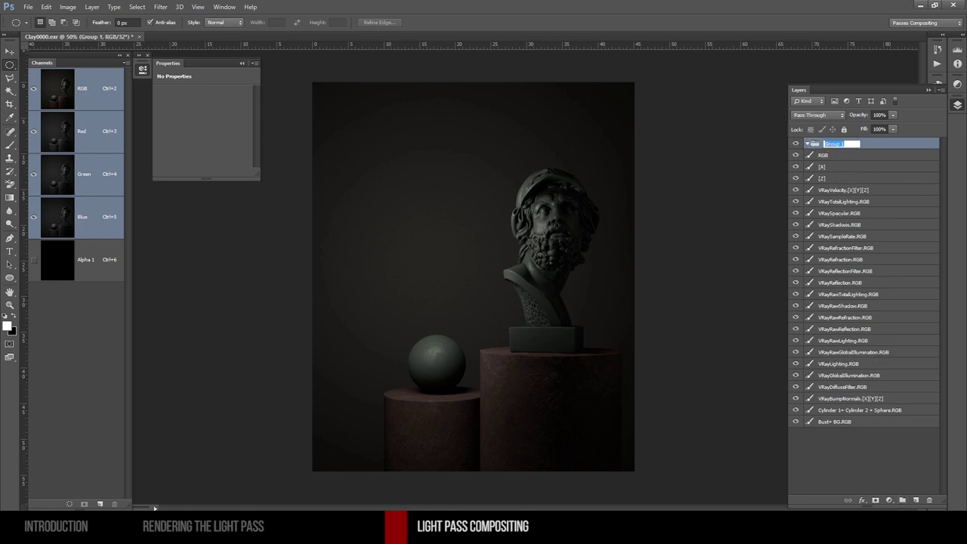
pyautogui.write('Re')
pyautogui.press('Return')
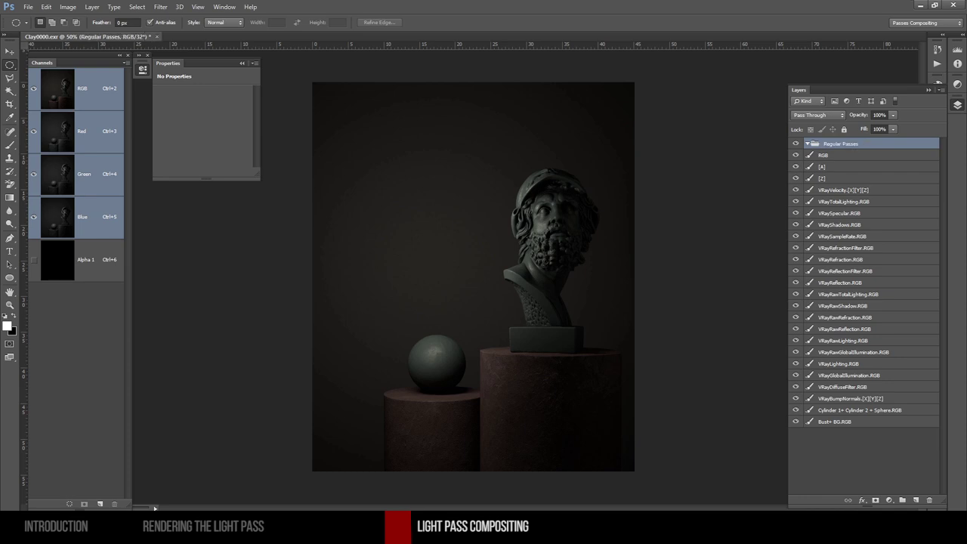
# Step: Move the RGB, VRaySpecular, VRayRefraction, VRayReflection, VRayLighting and VRayGlobalIllumination layers into the Regular Passes group
pyautogui.click(857, 214)
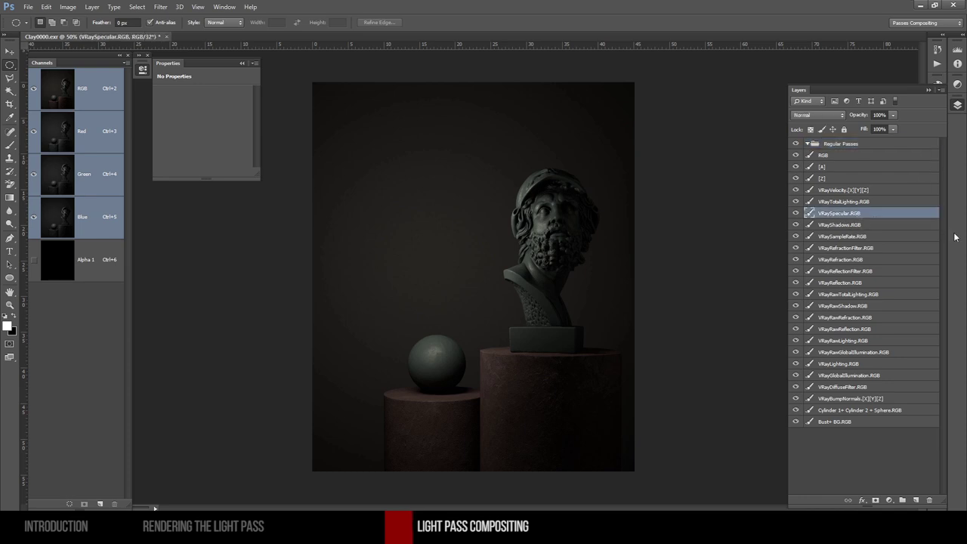
pyautogui.keyDown('ctrl'); pyautogui.click(846, 261); pyautogui.keyUp('ctrl')
pyautogui.keyDown('ctrl'); pyautogui.click(850, 283); pyautogui.keyUp('ctrl')
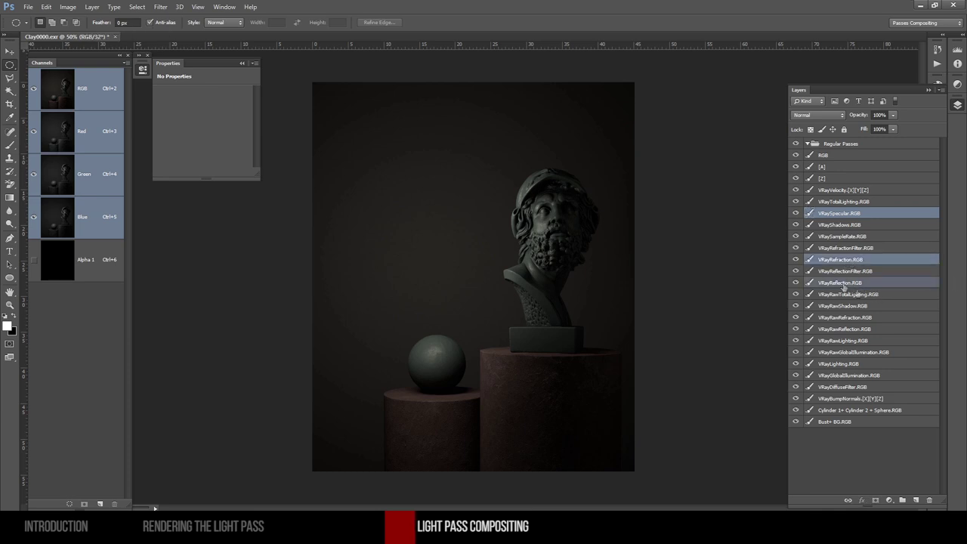
pyautogui.keyDown('ctrl'); pyautogui.click(848, 365); pyautogui.keyUp('ctrl')
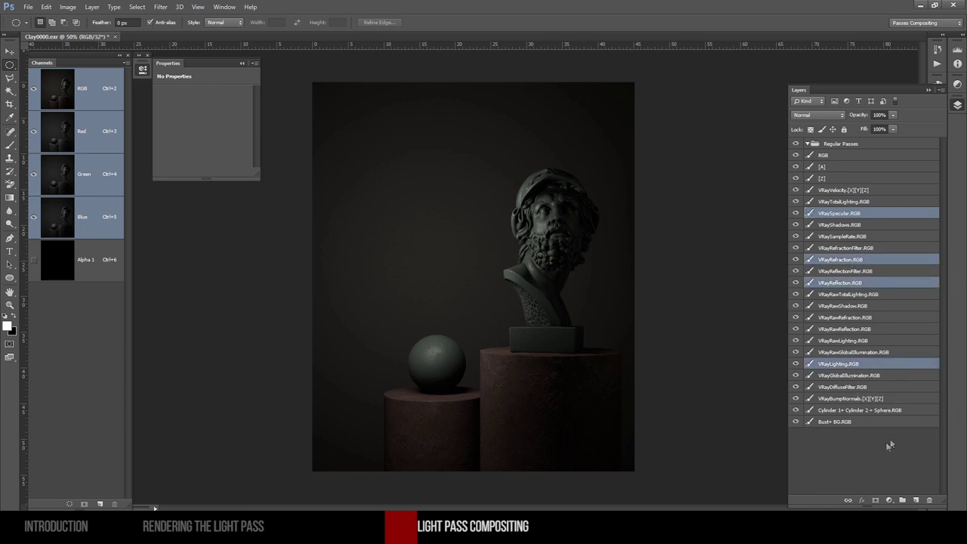
pyautogui.keyDown('ctrl'); pyautogui.click(866, 376); pyautogui.keyUp('ctrl')
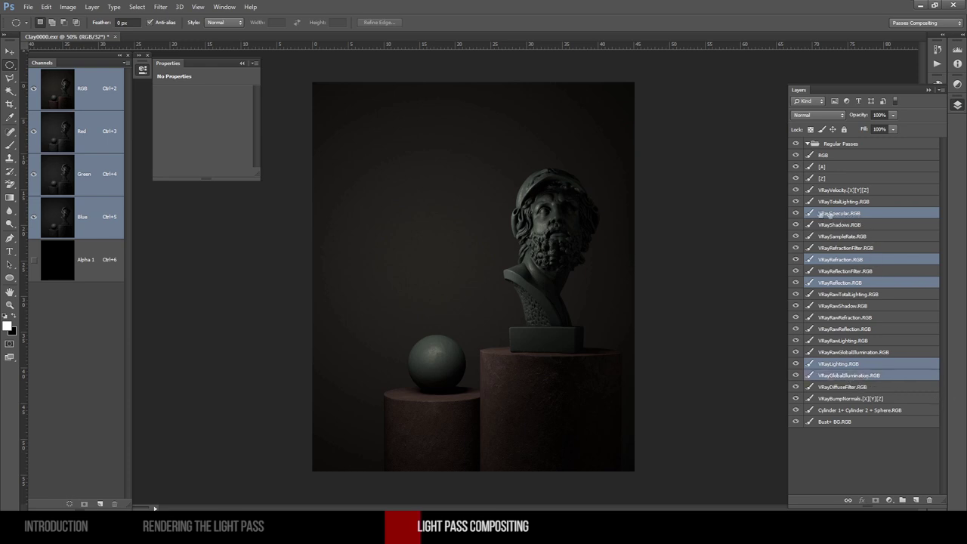
pyautogui.keyDown('ctrl'); pyautogui.click(825, 156); pyautogui.keyUp('ctrl')
pyautogui.moveTo(829, 155); pyautogui.dragTo(838, 147)
# Step: Create a layer group above the [A] layer and name it "Other"
pyautogui.click(832, 225)
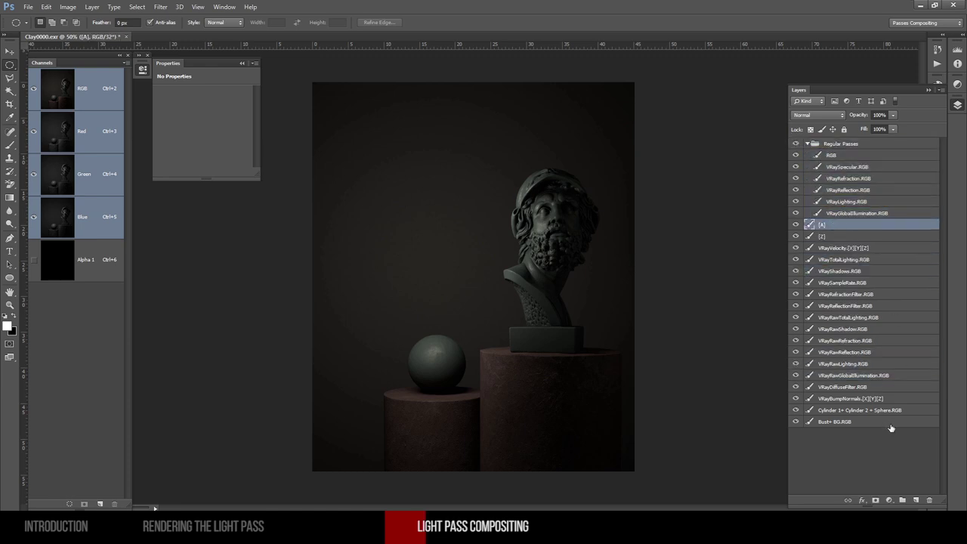
pyautogui.keyDown('shift'); pyautogui.click(843, 423); pyautogui.keyUp('shift')
pyautogui.click(902, 500)
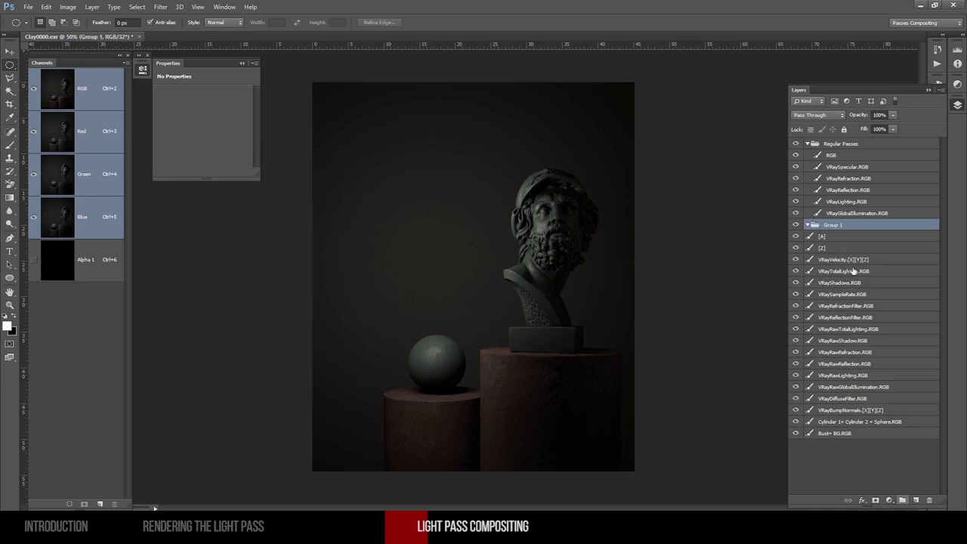
pyautogui.doubleClick(832, 225)
pyautogui.write('Other')
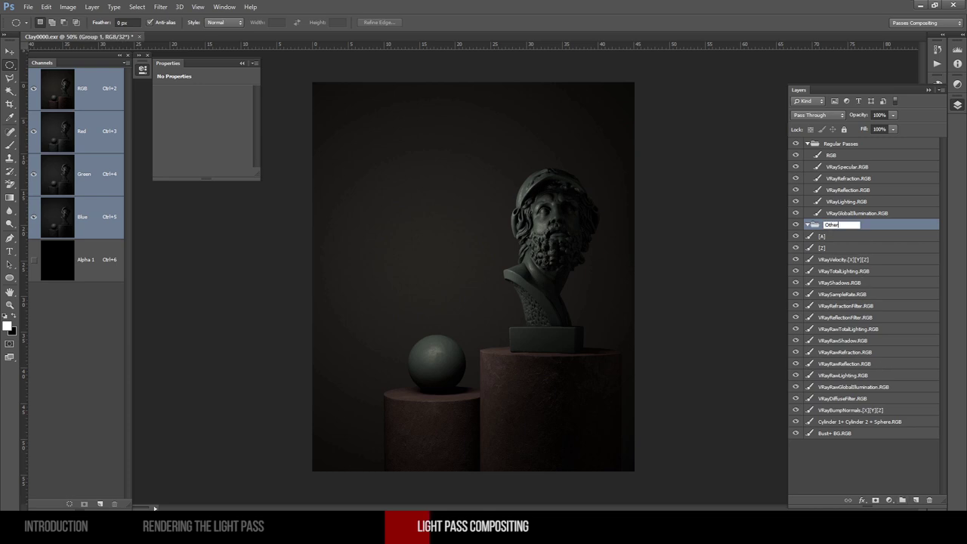
pyautogui.press('Return')
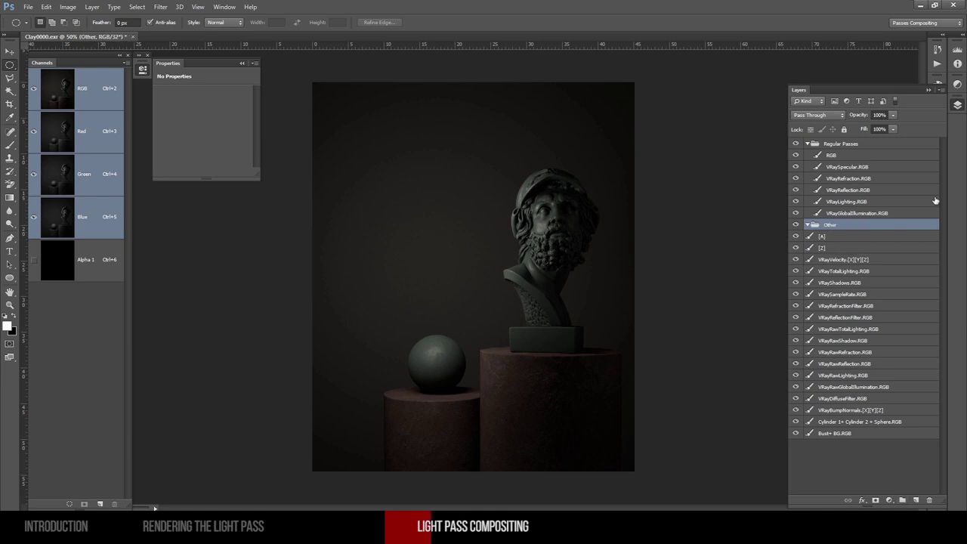
# Step: Move all ungrouped layers, from [A] to Bust+ BG, into the collapsed Other group and select the RGB layer
pyautogui.click(829, 239)
pyautogui.keyDown('shift'); pyautogui.click(831, 423); pyautogui.keyUp('shift')
pyautogui.moveTo(830, 237); pyautogui.dragTo(828, 227)
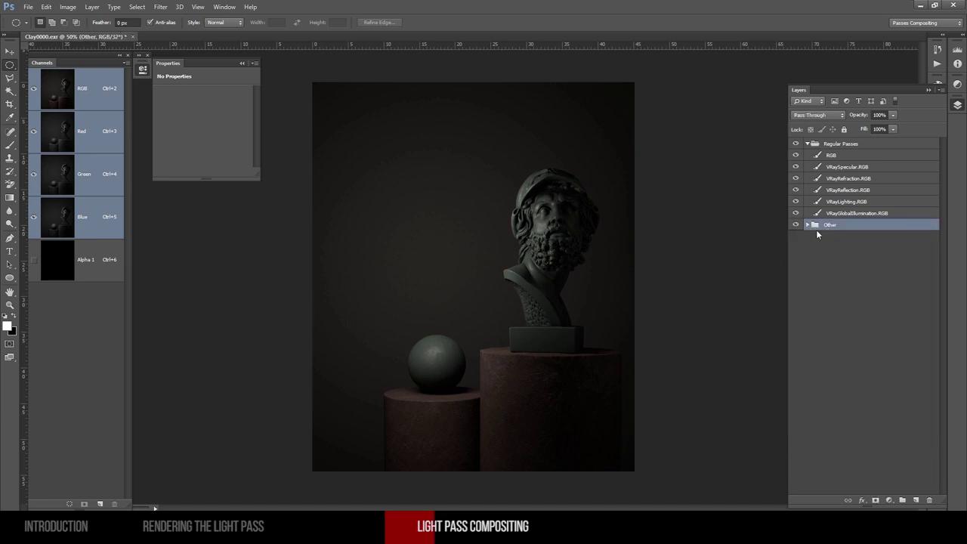
pyautogui.click(848, 156)
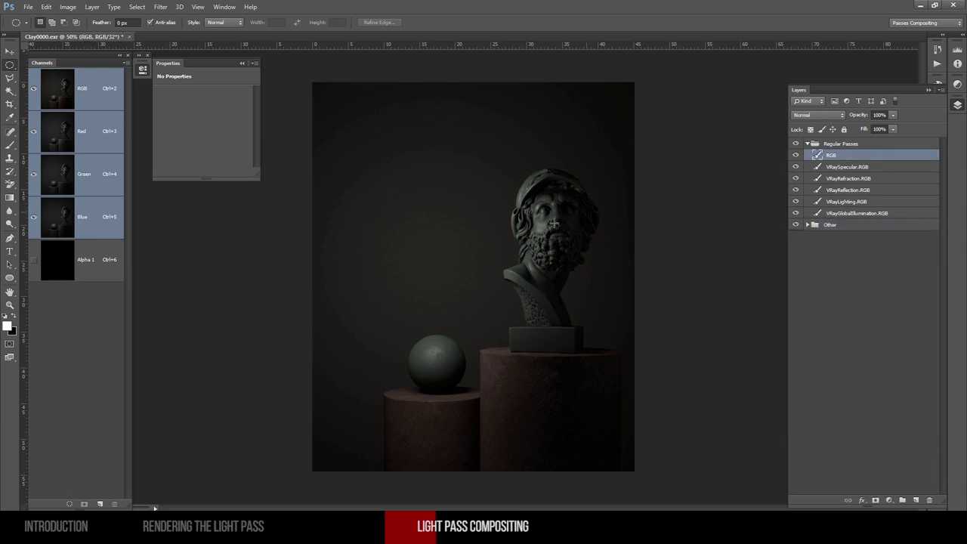
# Step: Hide the RGB layer and set the VRaySpecular, VRayRefraction, VRayReflection, VRayLighting and VRayGlobalIllumination layers to Linear Dodge (Add) blending
pyautogui.click(796, 155)
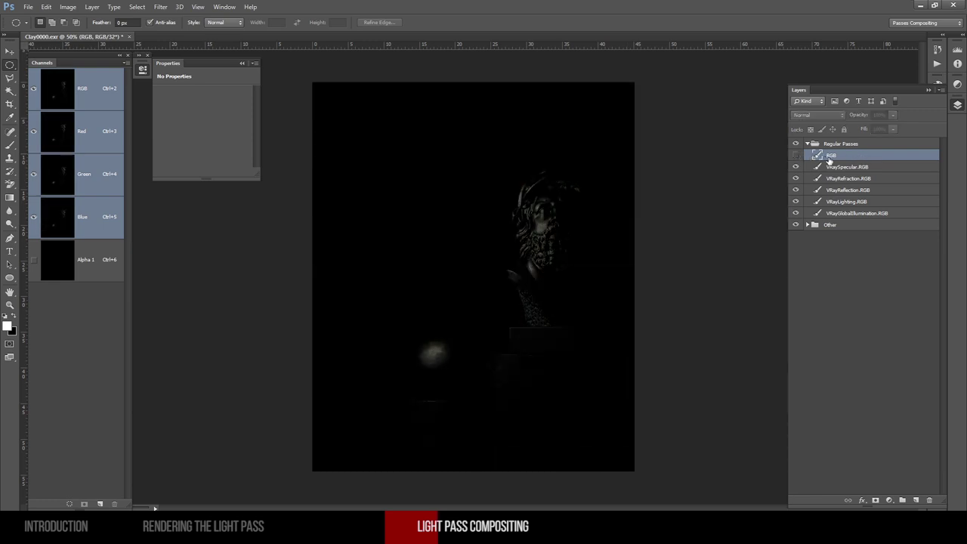
pyautogui.click(796, 155)
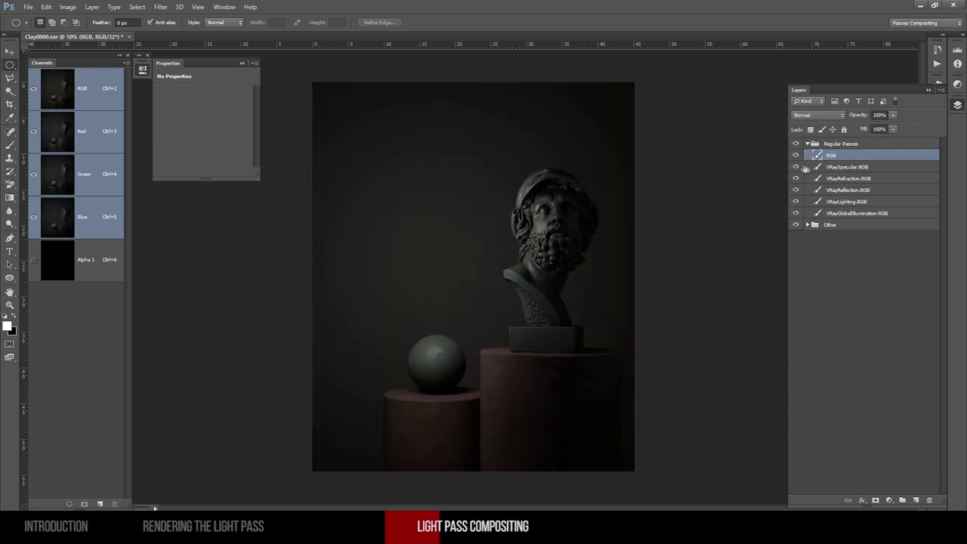
pyautogui.click(795, 155)
pyautogui.click(847, 166)
pyautogui.keyDown('shift'); pyautogui.click(854, 213); pyautogui.keyUp('shift')
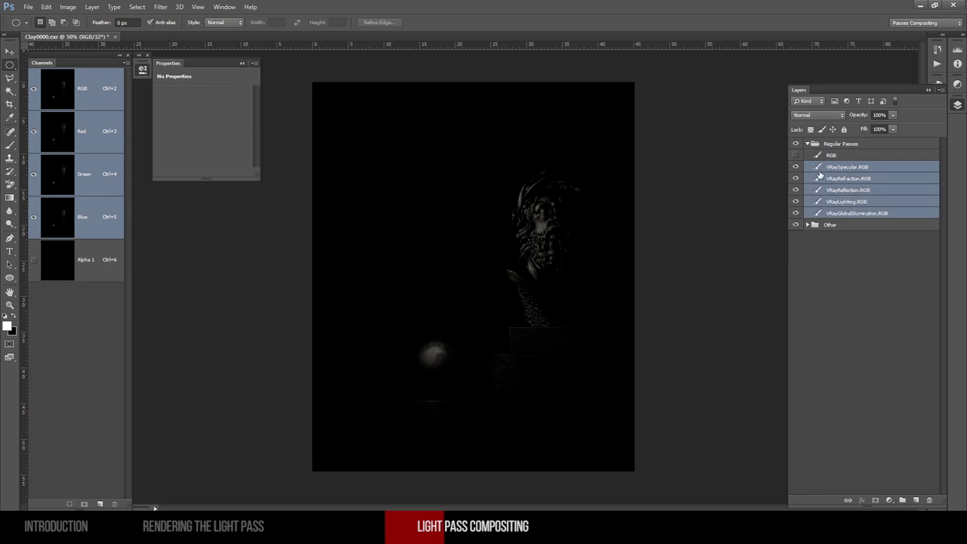
pyautogui.click(820, 115)
pyautogui.click(811, 223)
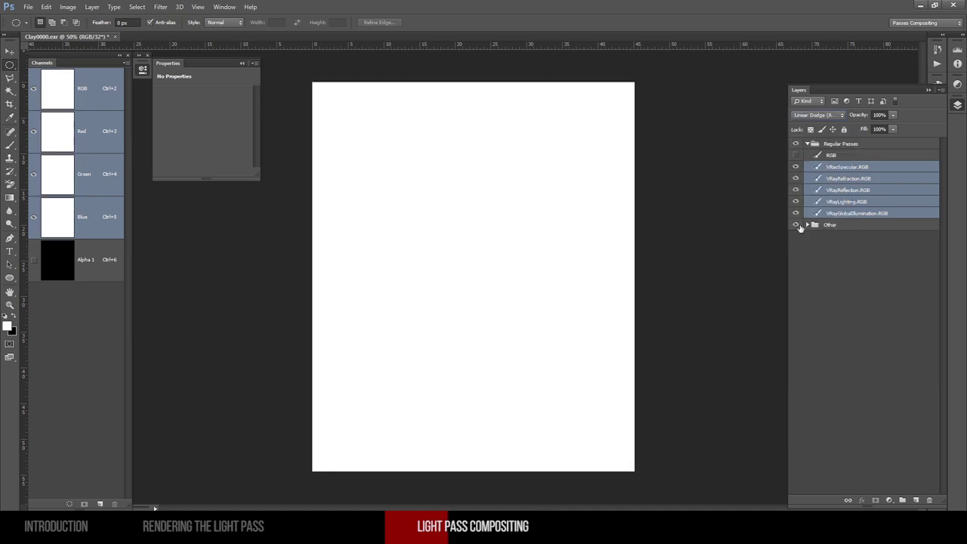
# Step: Hide the Other group, move the RGB layer out of Regular Passes to below Other, and select the Regular Passes group
pyautogui.click(797, 225)
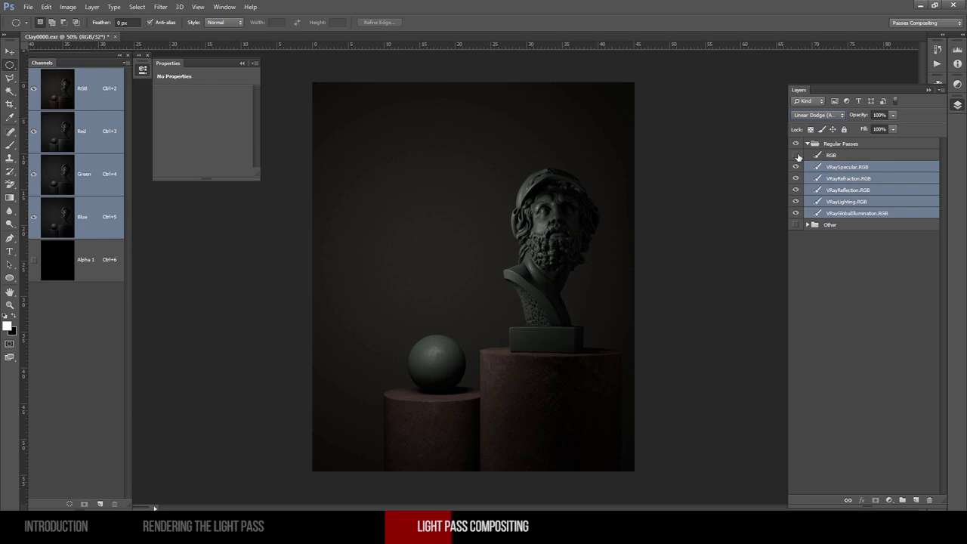
pyautogui.moveTo(798, 156); pyautogui.dragTo(936, 287)
pyautogui.click(796, 224)
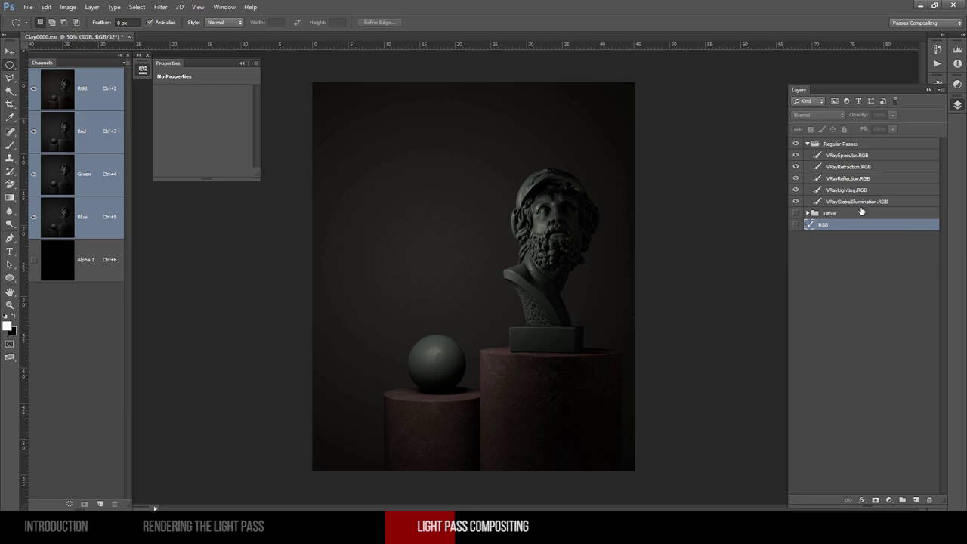
pyautogui.click(837, 155)
pyautogui.click(837, 144)
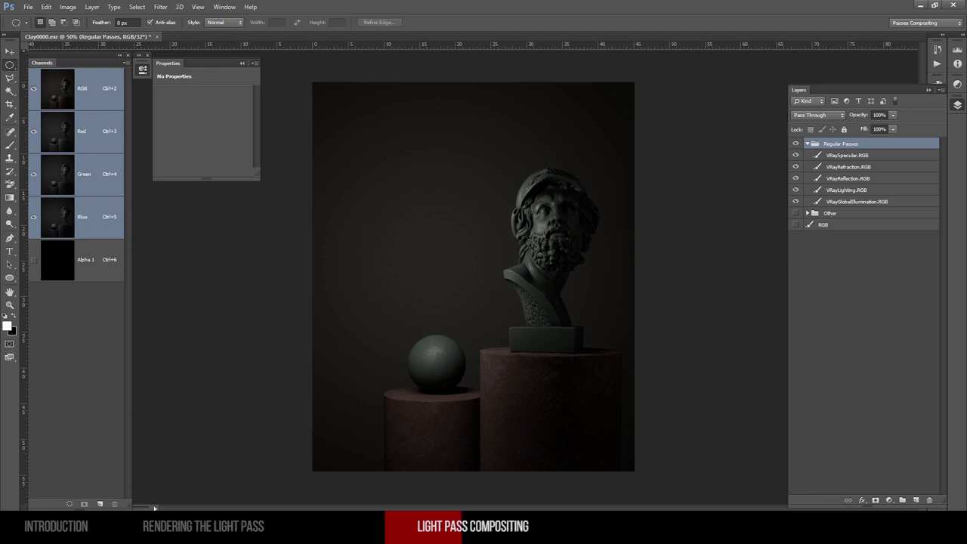
# Step: Open Clay-AddLightpass0000.exr with alpha making layers transparent, and delete its RGBA layer
pyautogui.moveTo(304, 49); pyautogui.dragTo(293, 34)
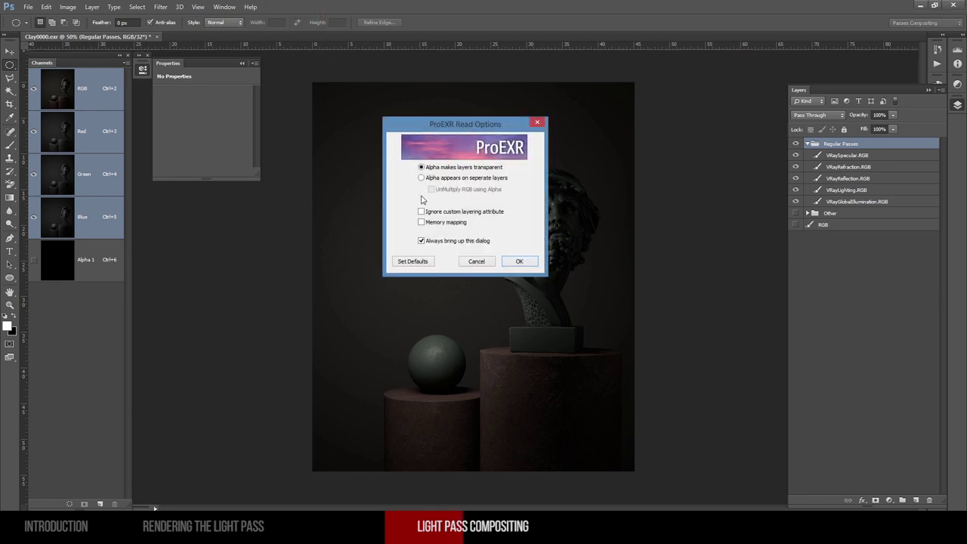
pyautogui.click(531, 263)
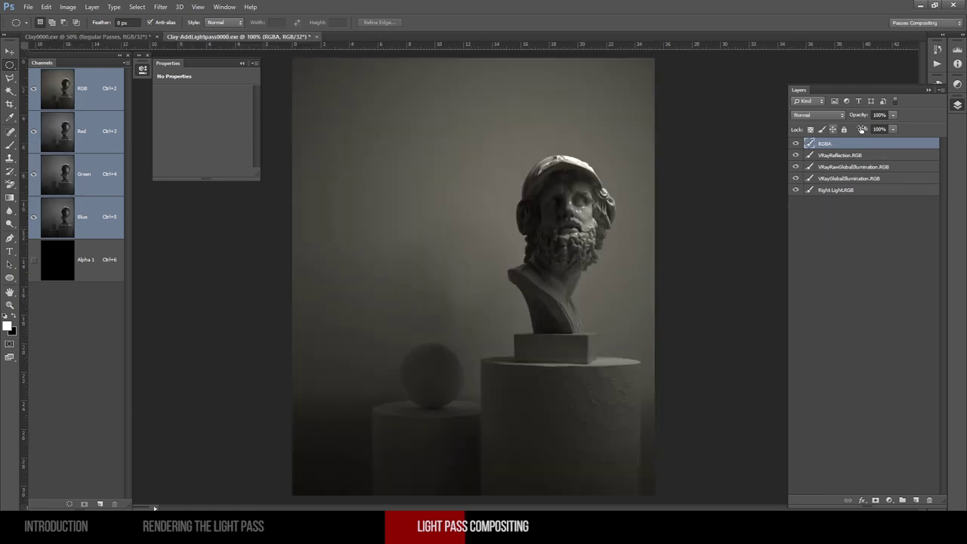
pyautogui.click(930, 501)
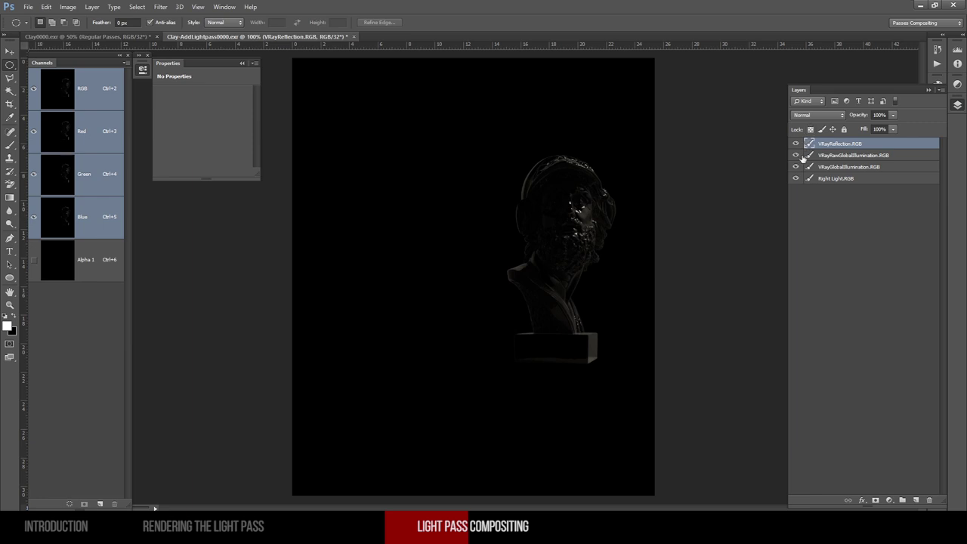
# Step: Hide the three layers above Right Light, copy the entire Right Light layer, and return to the Clay0000.exr document
pyautogui.click(836, 179)
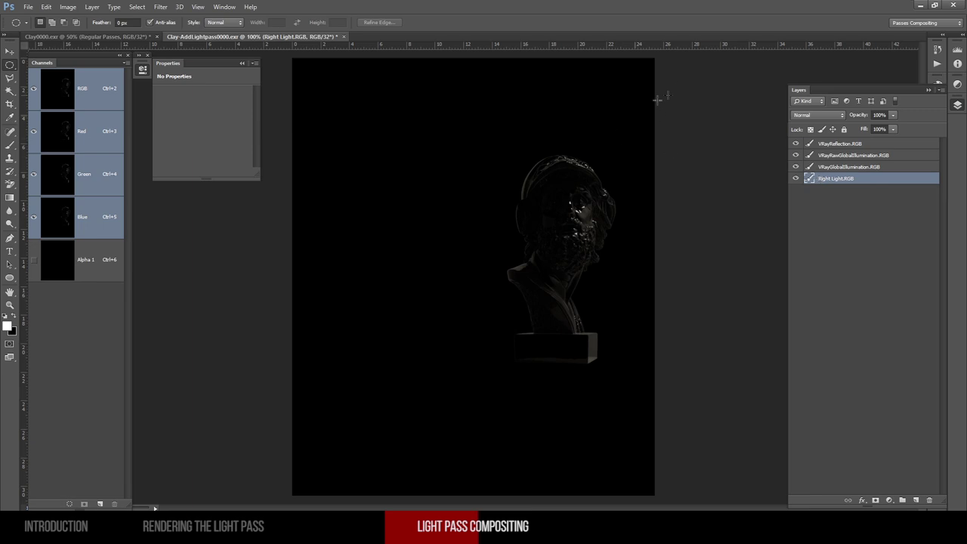
pyautogui.moveTo(797, 144); pyautogui.dragTo(796, 167)
pyautogui.hotkey('ctrl', 'a')
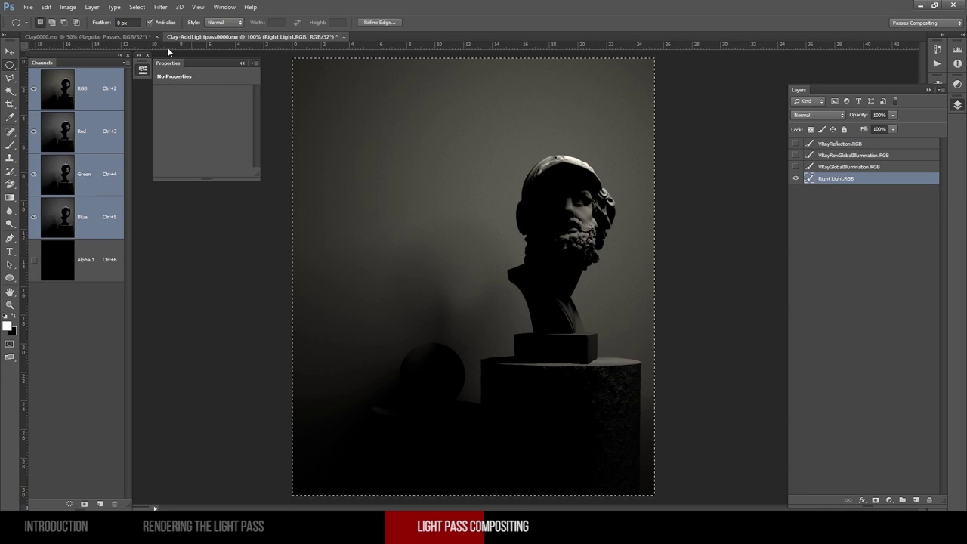
pyautogui.click(121, 36)
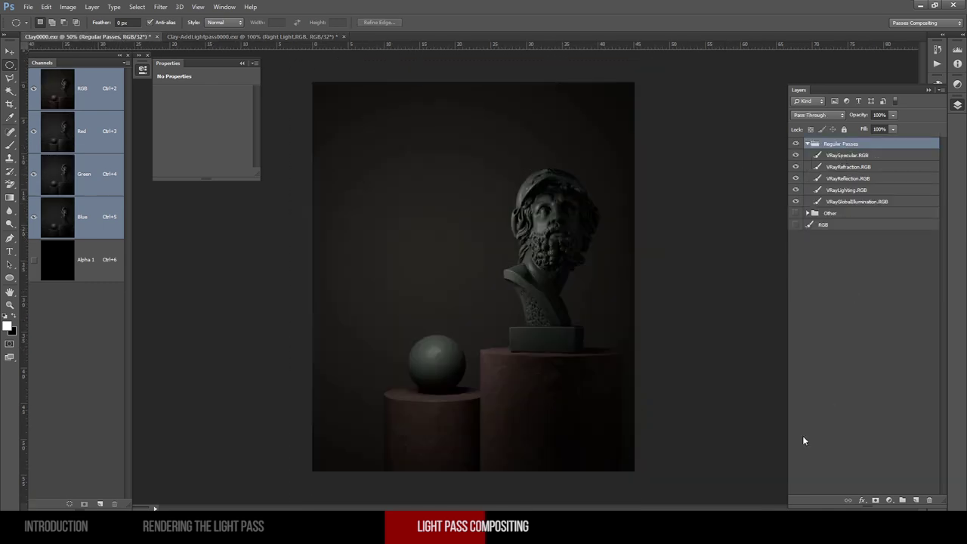
# Step: Turn on thumbnails for the layers in the layer list
pyautogui.click(941, 90)
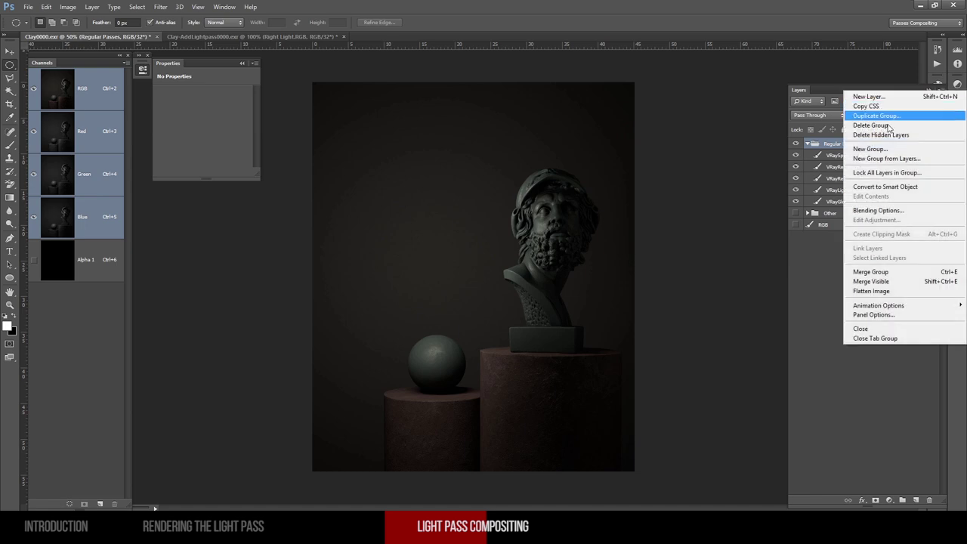
pyautogui.click(890, 314)
pyautogui.click(412, 175)
pyautogui.click(549, 122)
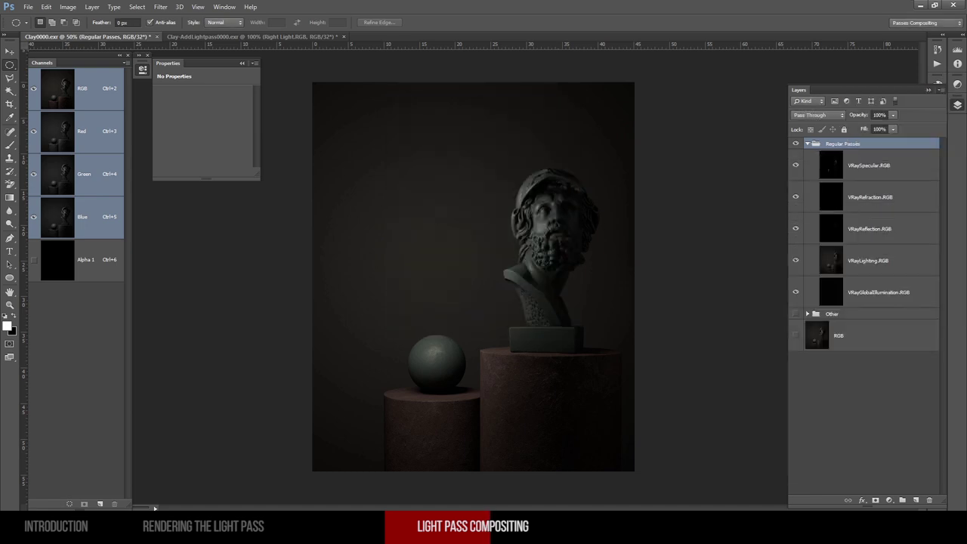
# Step: Try to paste the copied Right Light pass above the VRaySpecular layer in the Regular Passes group
pyautogui.click(927, 176)
pyautogui.hotkey('ctrl', 'v')
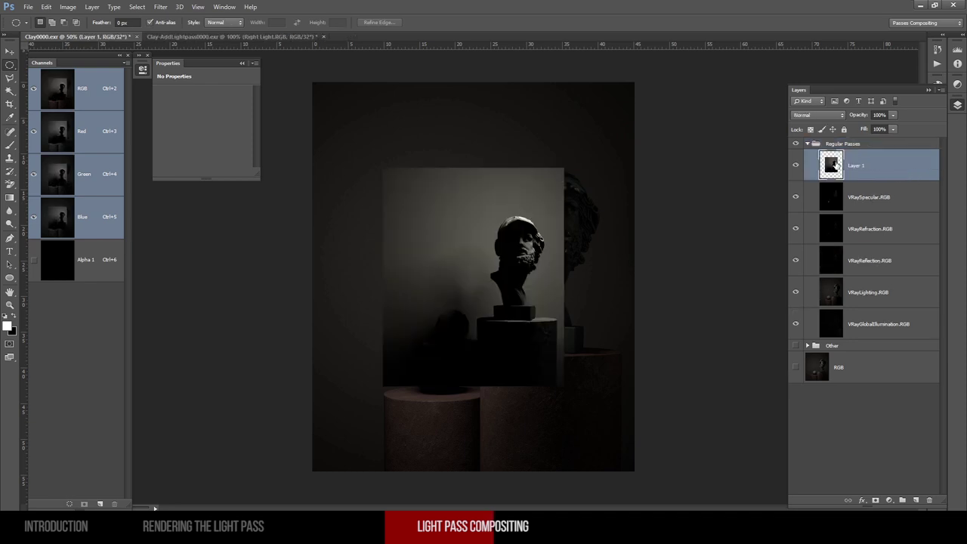
pyautogui.press('Delete')
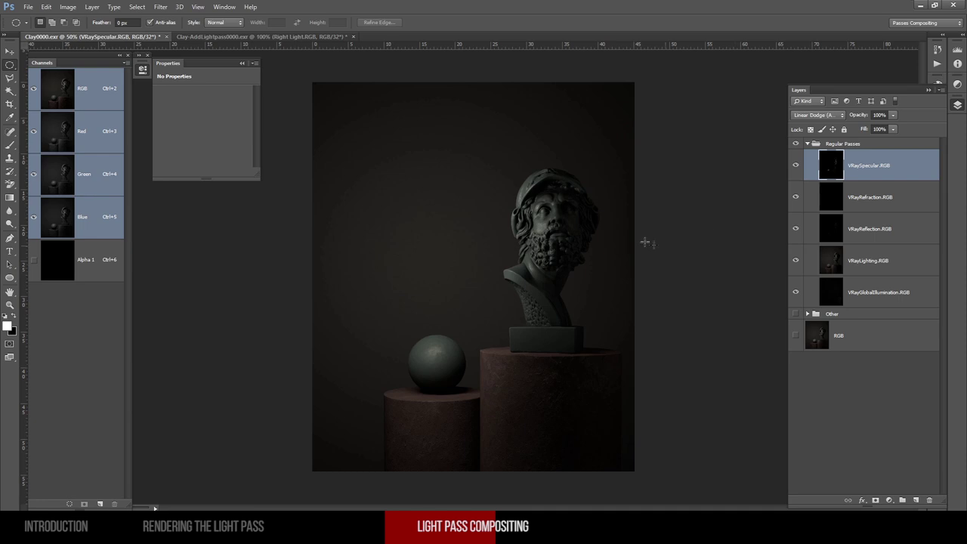
# Step: Resize the Clay0000.exr image to a width of 720 pixels and display it at 100%
pyautogui.click(69, 7)
pyautogui.click(80, 83)
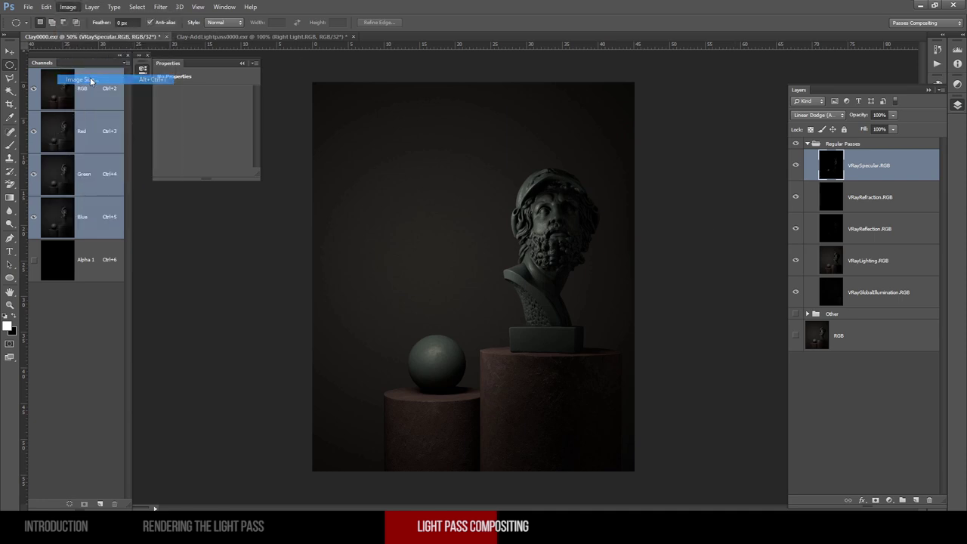
pyautogui.write('720')
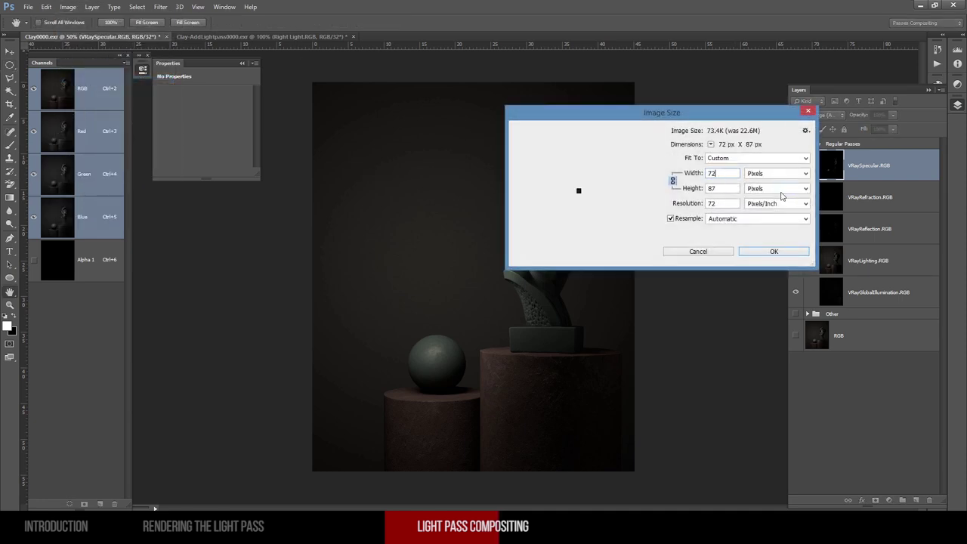
pyautogui.click(754, 254)
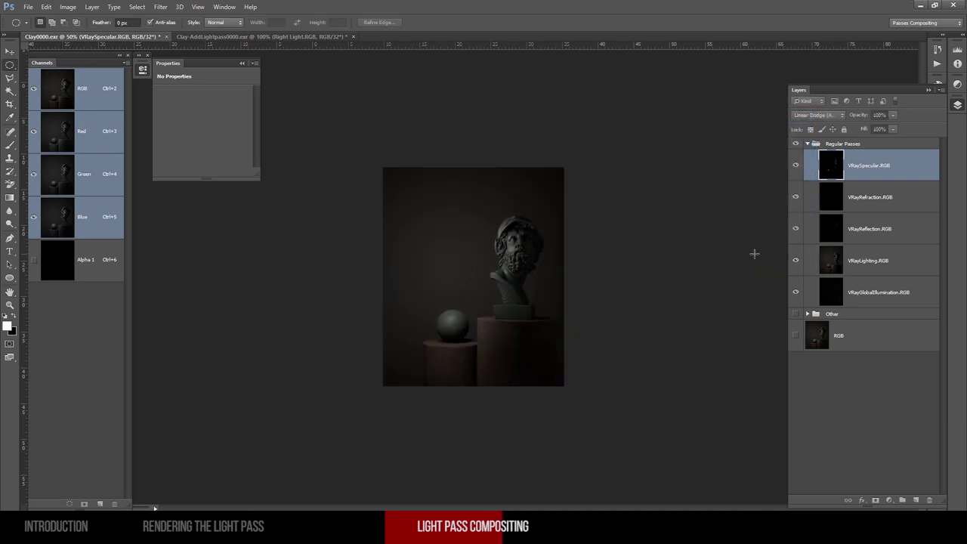
pyautogui.hotkey('ctrl', '1')
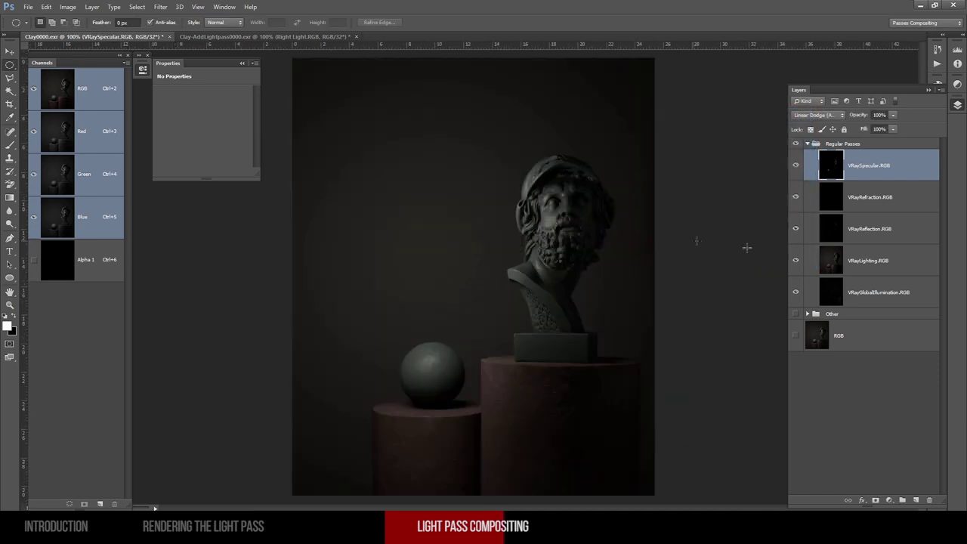
# Step: Paste the Right Light pass above the VRaySpecular layer and set its blend mode to Linear Dodge (Add)
pyautogui.hotkey('ctrl', 'v')
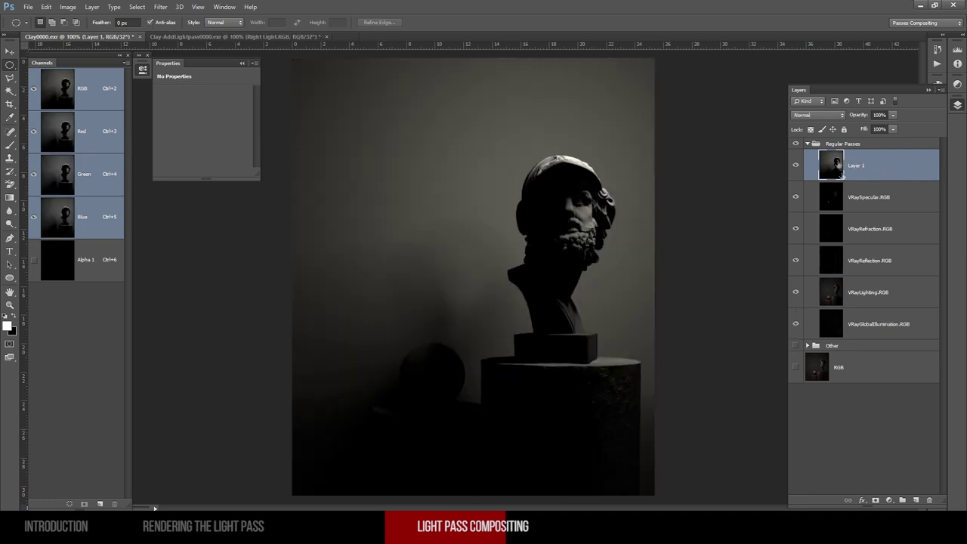
pyautogui.click(836, 116)
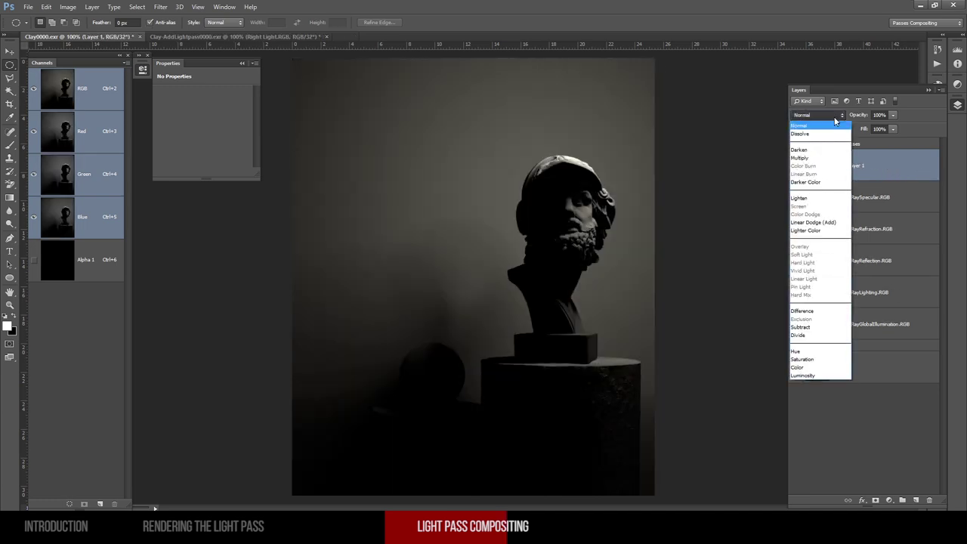
pyautogui.click(816, 222)
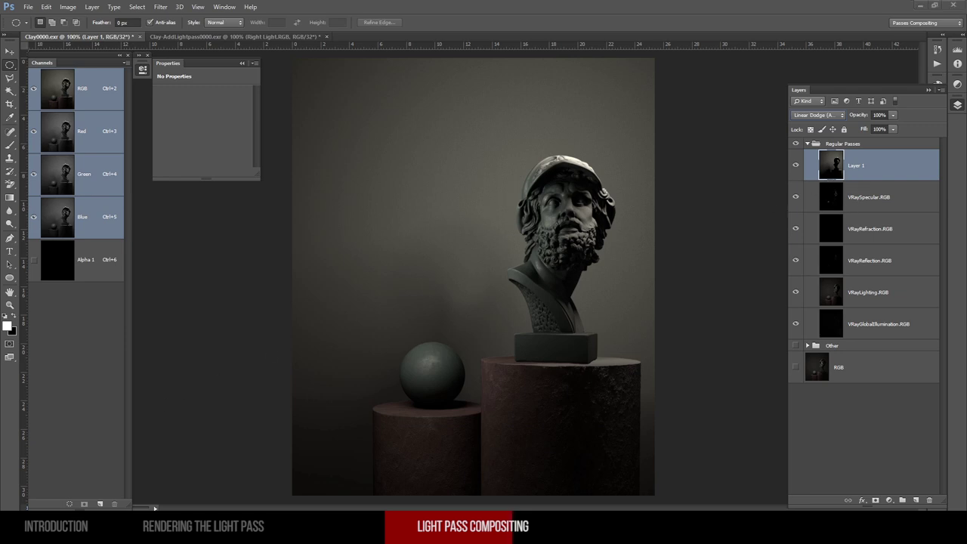
# Step: Switch to the browser to look over the multipass compositing tutorials on the cgalter resources page, and return to Photoshop
pyautogui.click(138, 458)
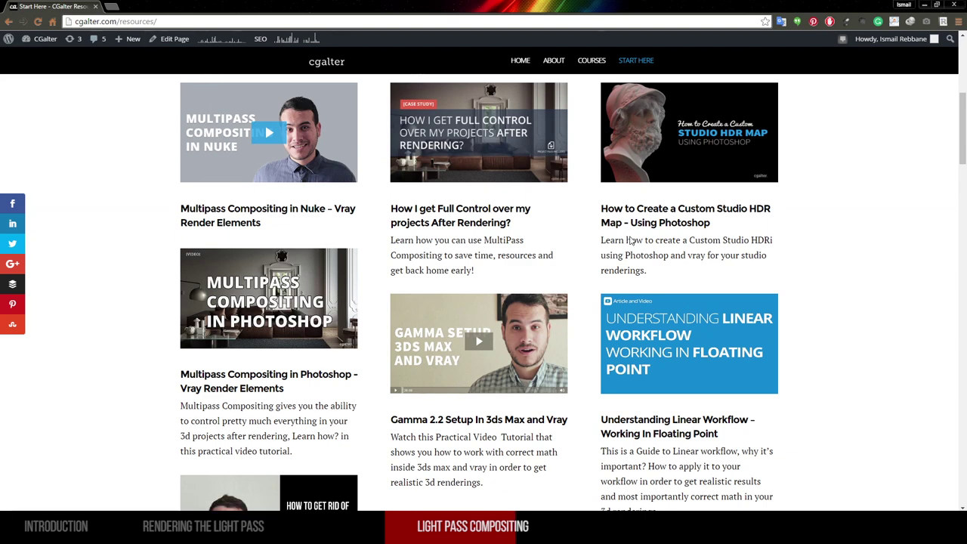
pyautogui.scroll(1, 343, 297)
pyautogui.scroll(-2, 501, 293)
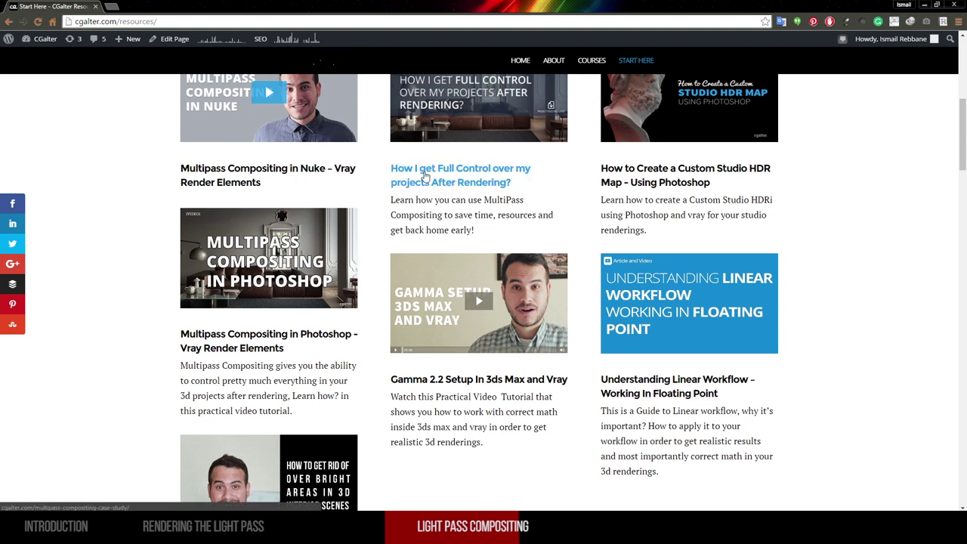
pyautogui.scroll(1, 457, 181)
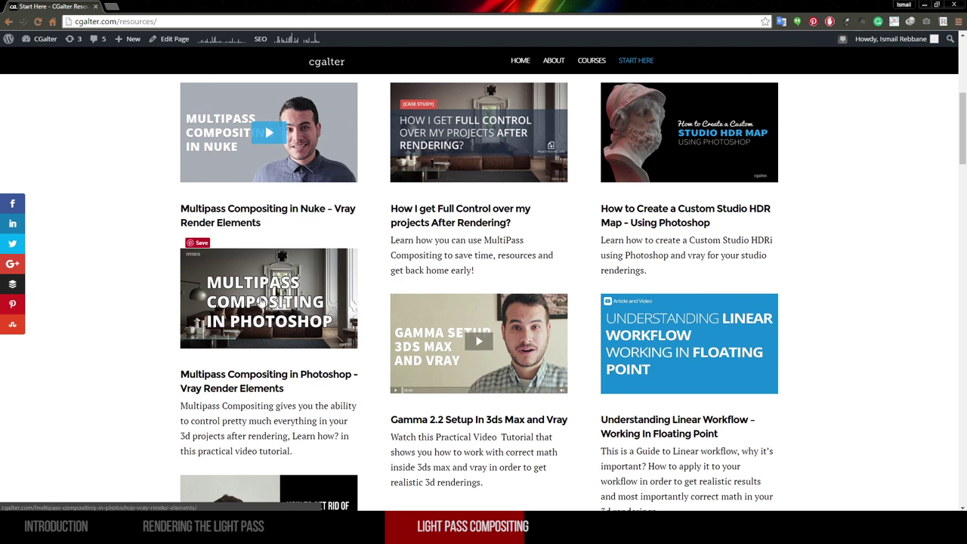
pyautogui.click(925, 5)
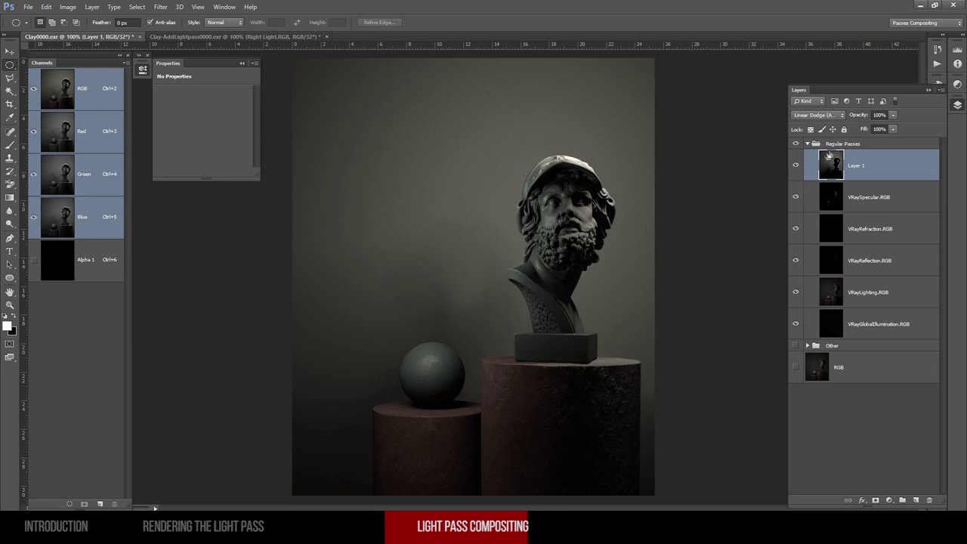
# Step: Compare the image with and without the pasted light pass, and set the layer's opacity to 0% and finally 35%
pyautogui.click(795, 166)
pyautogui.click(795, 165)
pyautogui.click(879, 115)
pyautogui.write('0')
pyautogui.press('Return')
pyautogui.write('35')
pyautogui.press('Return')
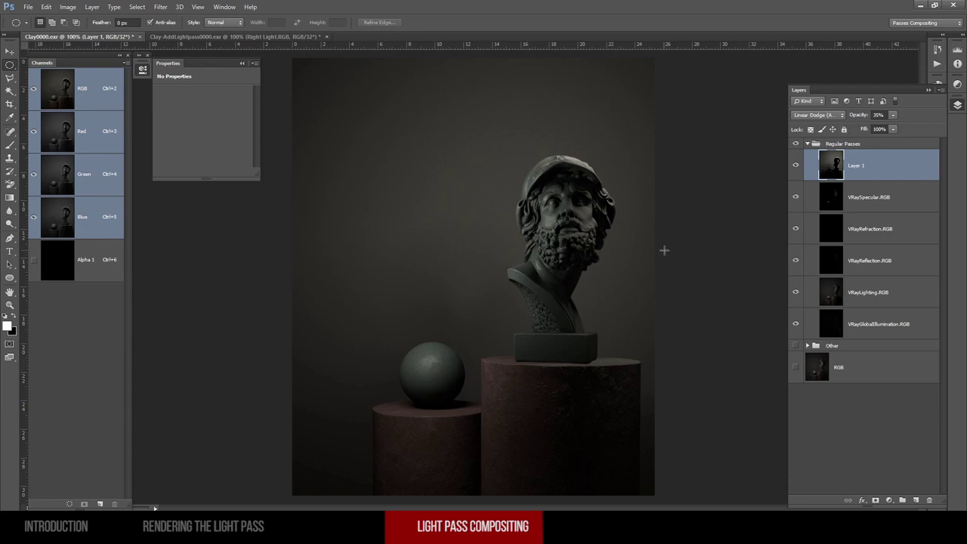
# Step: Compare the dimmed light pass shown and hidden, and raise the opacity of Layer 1 back to 100%
pyautogui.click(796, 165)
pyautogui.click(795, 165)
pyautogui.moveTo(868, 115); pyautogui.dragTo(903, 115)
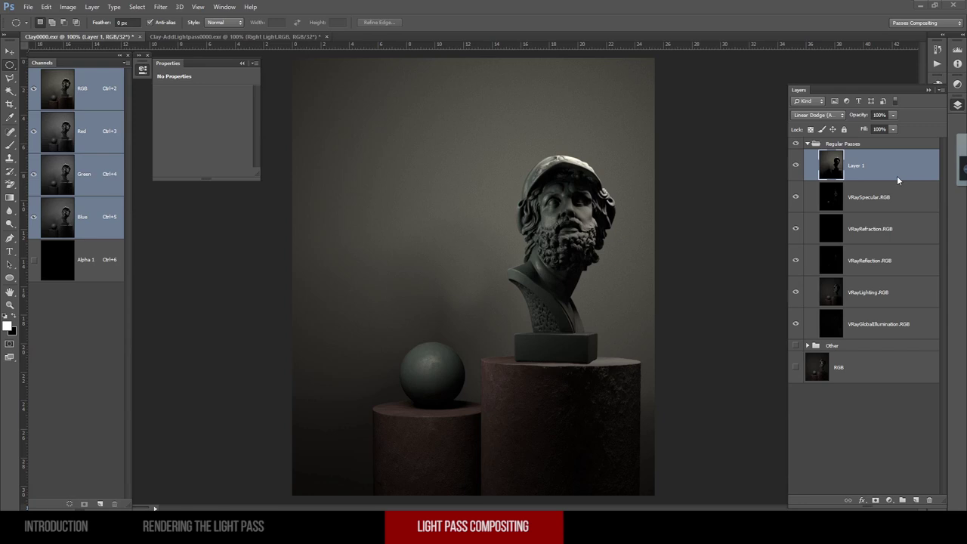
# Step: Open the diagram image Multipass Compositing in Nuke.Still003.png as its own document and return to Clay0000.exr
pyautogui.moveTo(430, 34); pyautogui.dragTo(426, 36)
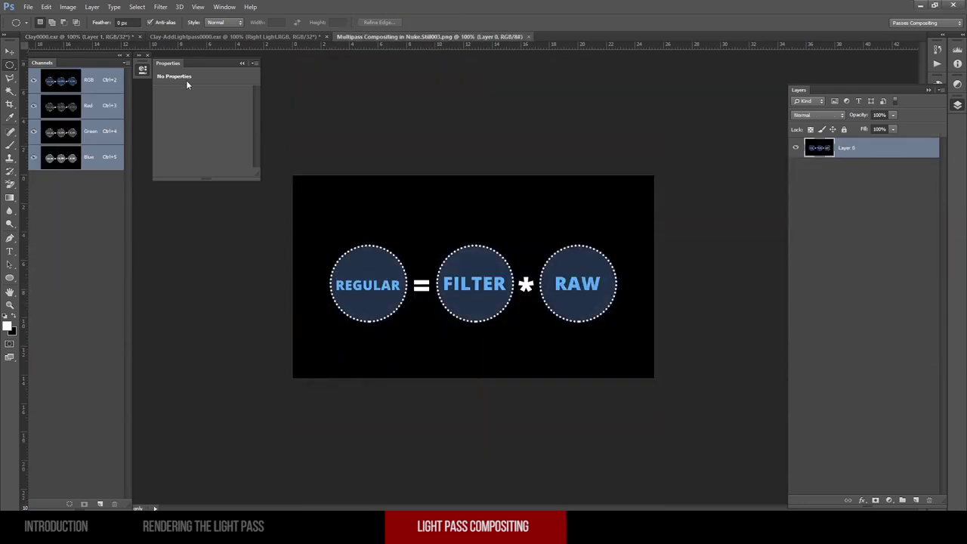
pyautogui.click(120, 40)
# Step: Move Layer 1 directly above VRayLighting, hide it together with the VRaySpecular, VRayRefraction and VRayReflection layers, and select VRayLighting
pyautogui.moveTo(832, 168); pyautogui.dragTo(796, 163)
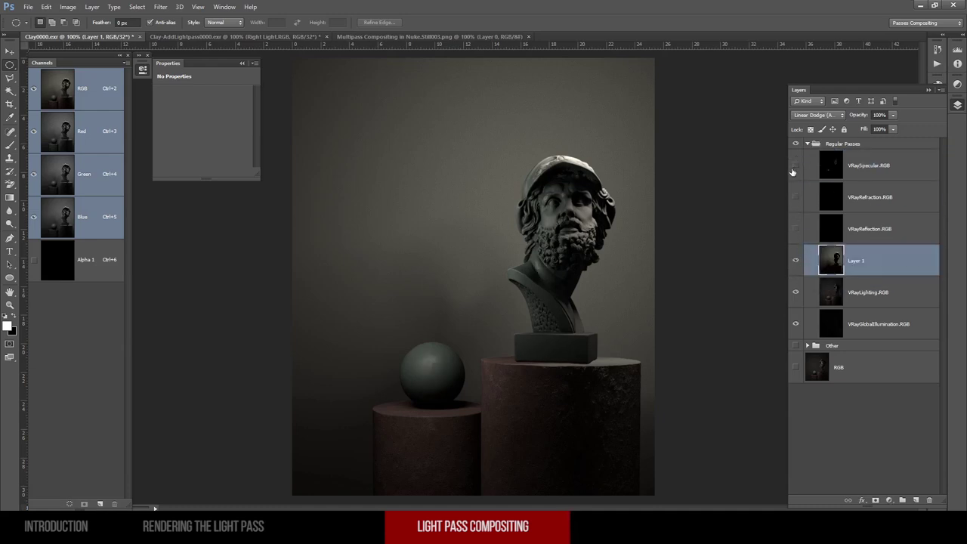
pyautogui.click(795, 260)
pyautogui.click(826, 296)
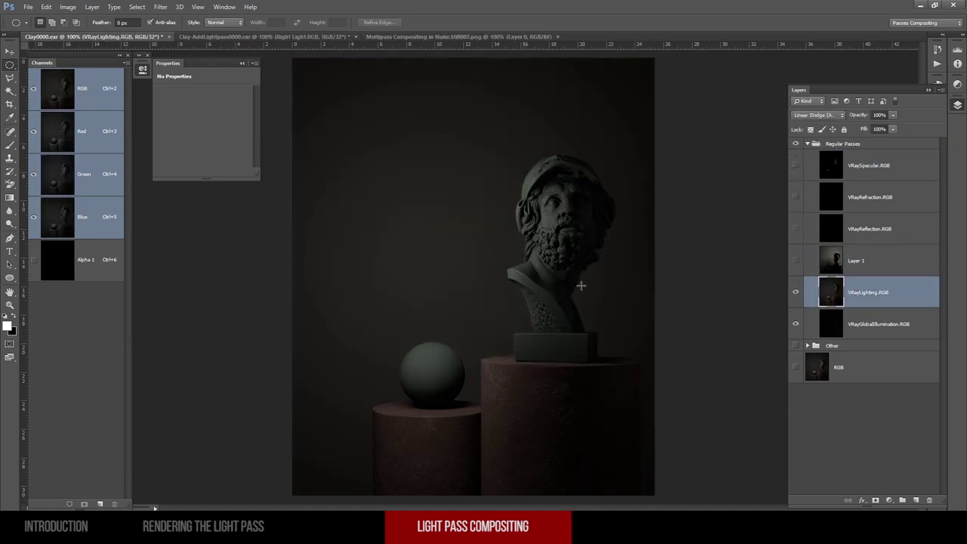
# Step: Compare the lighting with Layer 1 shown and hidden, and review the diagram relating the regular, filter and raw passes
pyautogui.click(797, 261)
pyautogui.click(797, 261)
pyautogui.click(798, 260)
pyautogui.click(831, 262)
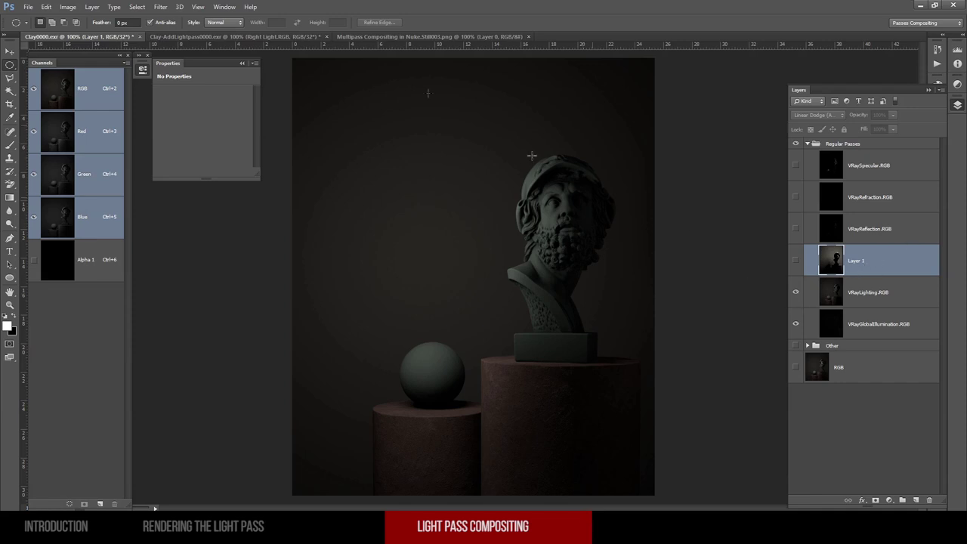
pyautogui.click(348, 37)
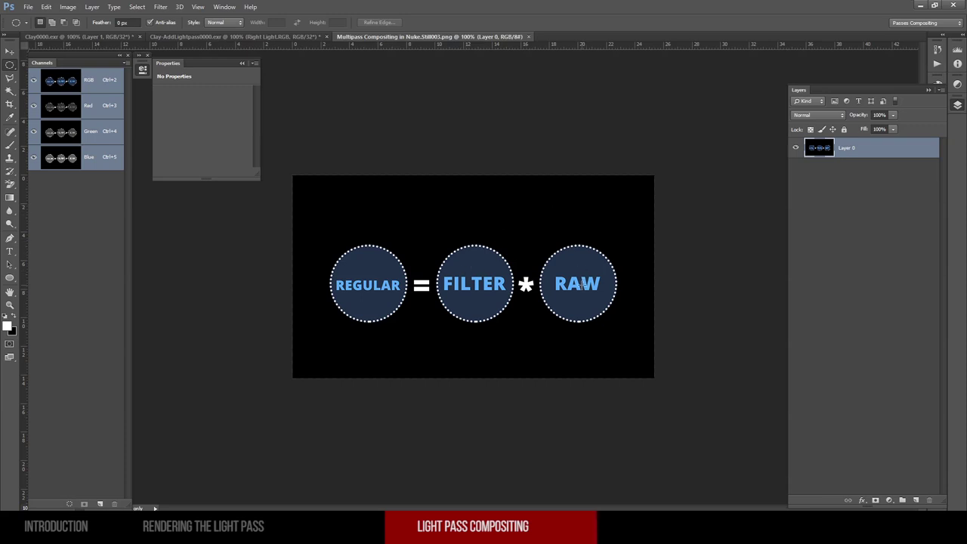
# Step: Return to Clay0000.exr, hide VRayLighting and move it below VRayGlobalIllumination, leaving VRayGlobalIllumination selected
pyautogui.click(101, 36)
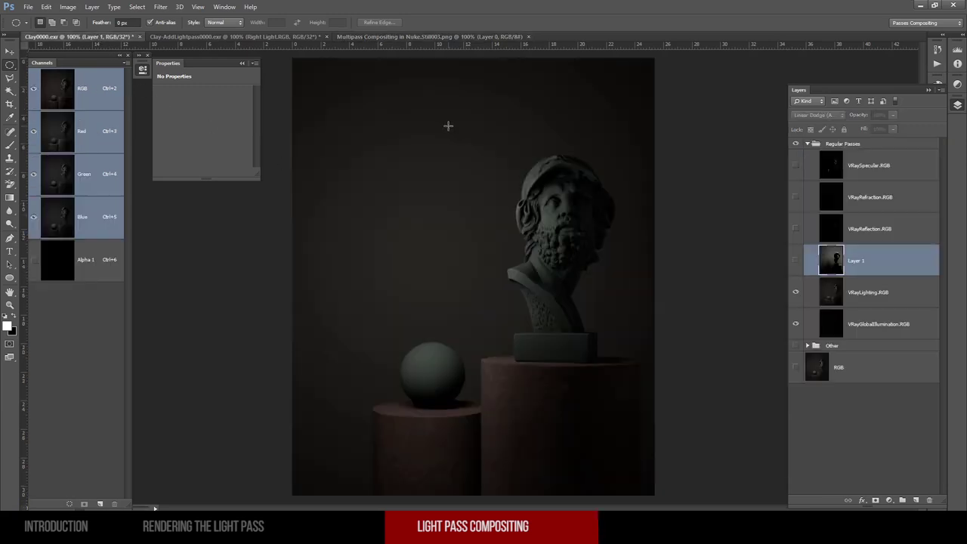
pyautogui.click(795, 293)
pyautogui.click(863, 303)
pyautogui.moveTo(833, 293); pyautogui.dragTo(835, 338)
pyautogui.click(855, 291)
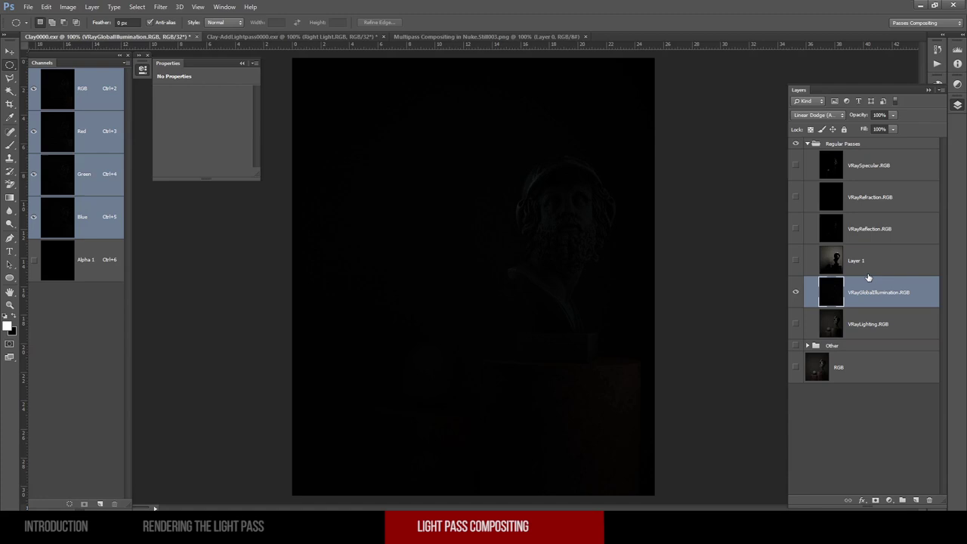
# Step: Create a new layer group directly above Layer 1 and name it "Regular Lighting PAss"
pyautogui.click(854, 261)
pyautogui.click(902, 500)
pyautogui.doubleClick(846, 252)
pyautogui.write('Regular Lighting Pass')
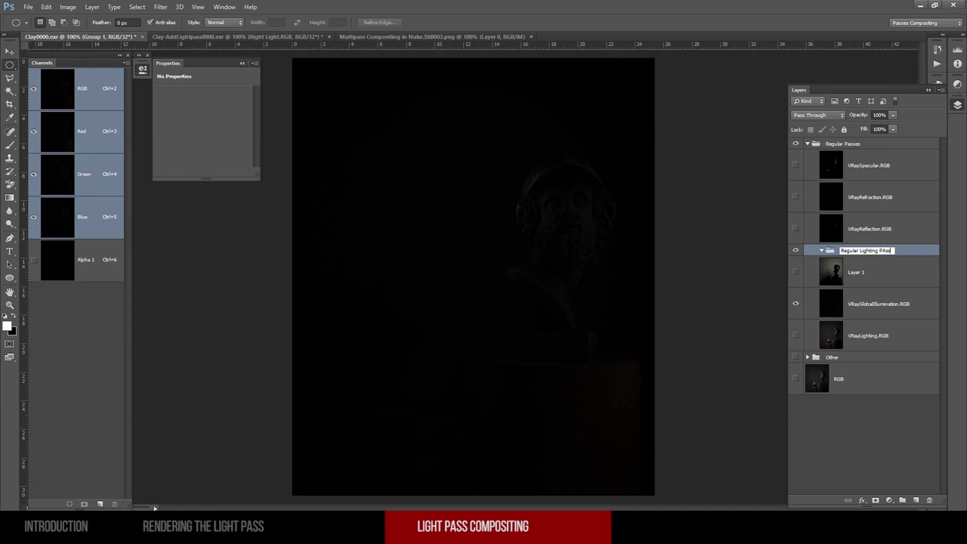
pyautogui.press('Return')
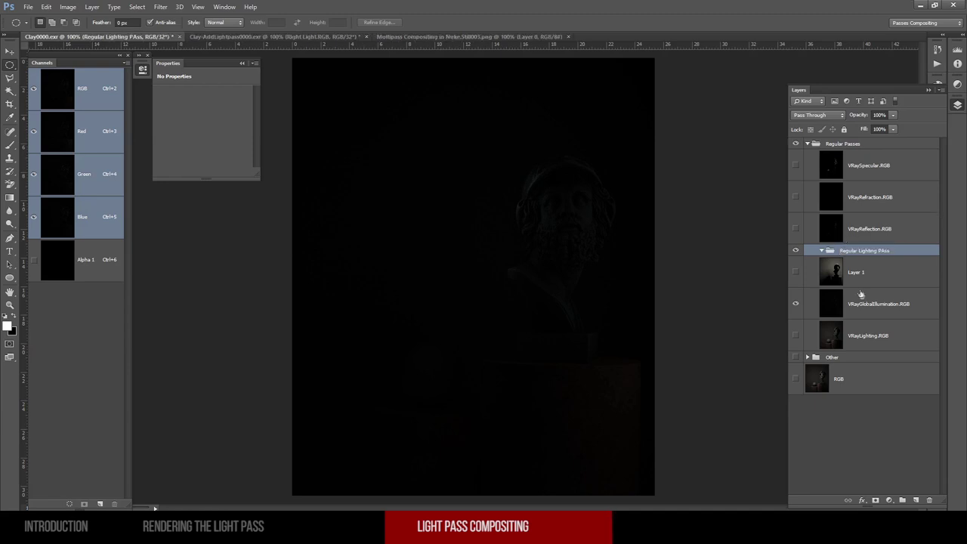
# Step: Expand the Other group and look through its raw and filter passes for the ones that make up the lighting
pyautogui.click(807, 357)
pyautogui.scroll(-1, 902, 369)
pyautogui.scroll(-10, 902, 368)
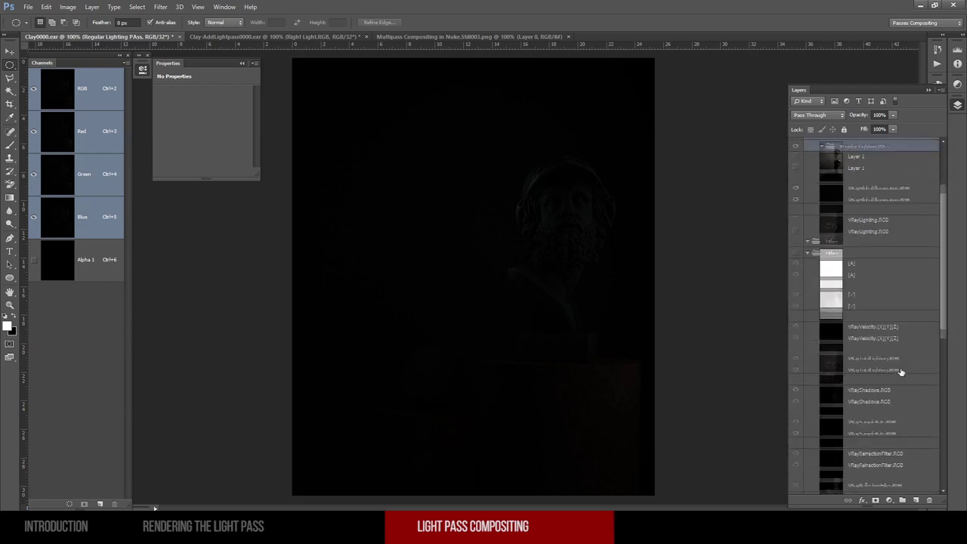
pyautogui.scroll(-2, 901, 377)
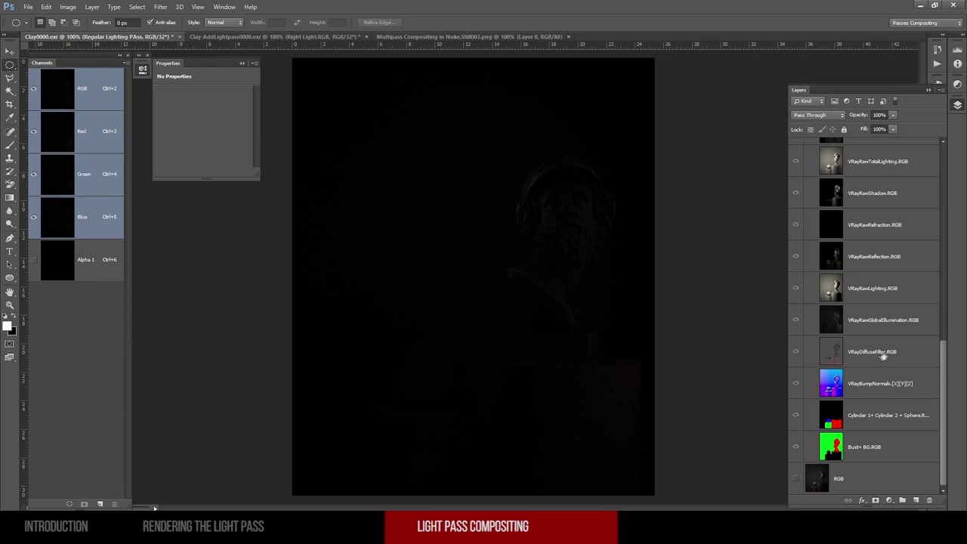
pyautogui.click(881, 321)
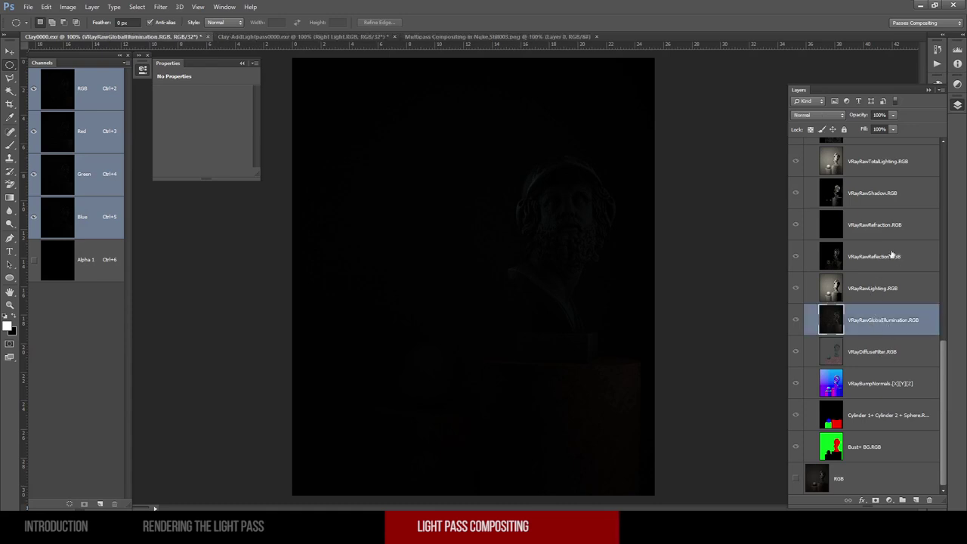
pyautogui.scroll(1, 893, 259)
pyautogui.scroll(-1, 883, 310)
pyautogui.scroll(1, 894, 397)
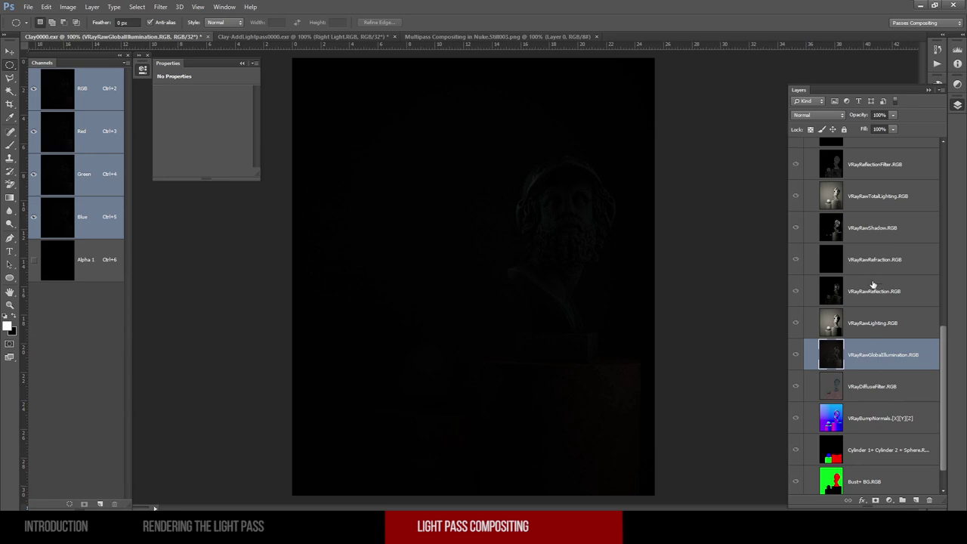
pyautogui.scroll(1, 894, 292)
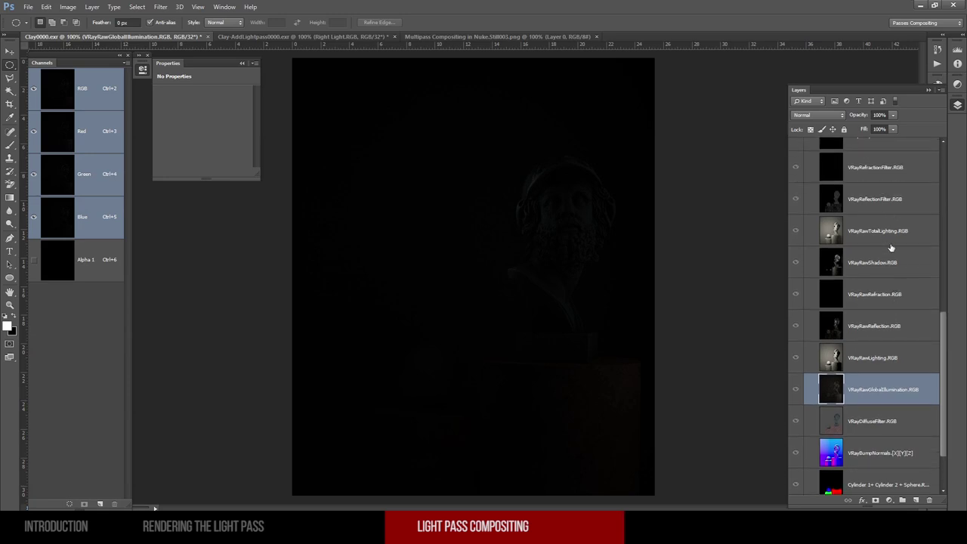
pyautogui.scroll(4, 888, 223)
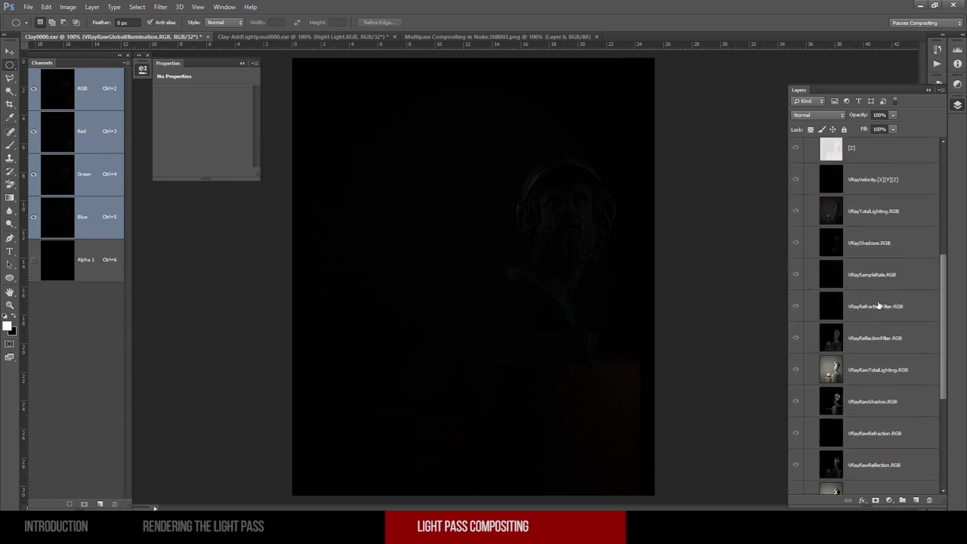
pyautogui.scroll(4, 884, 226)
pyautogui.scroll(-4, 892, 270)
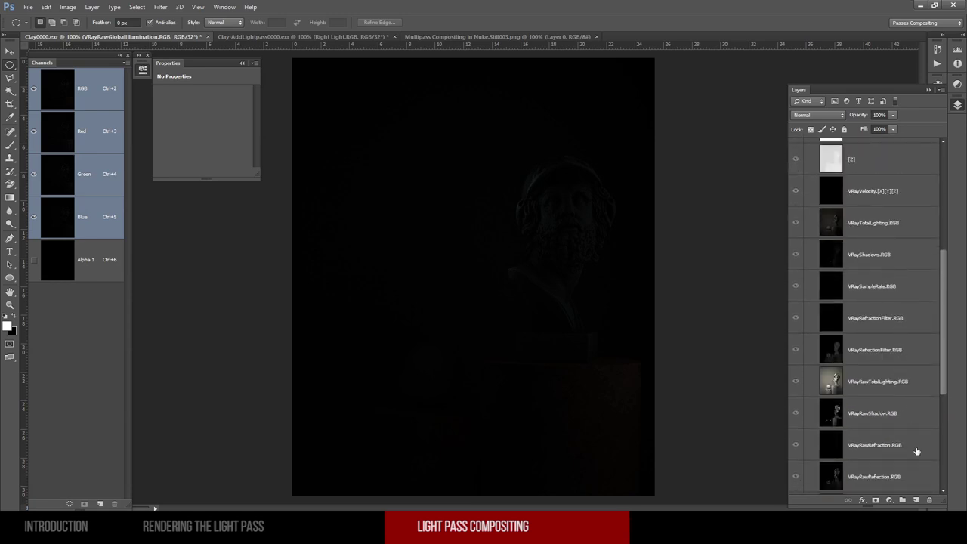
pyautogui.scroll(-2, 903, 416)
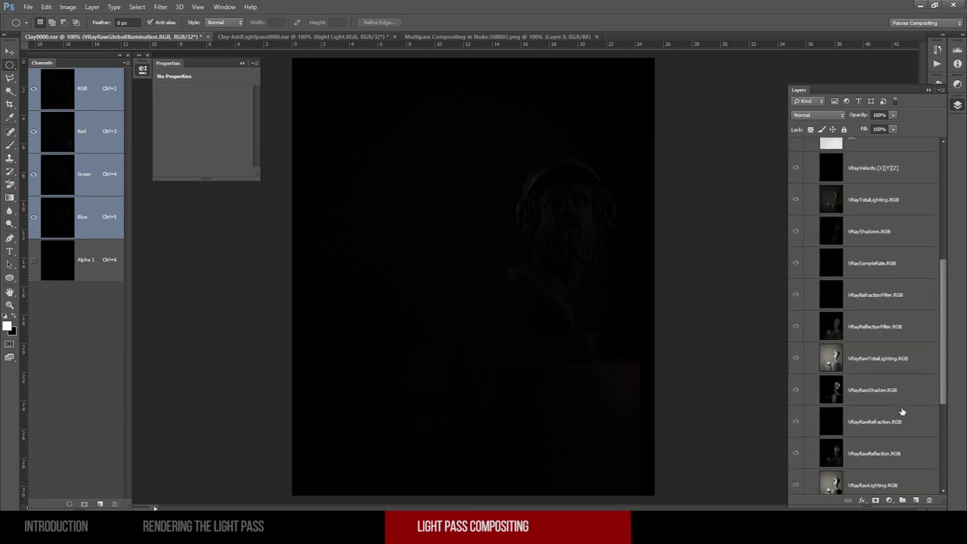
# Step: Select VRayRawLighting and VRayDiffuseFilter in the Other group and move both into the Regular Lighting PAss group
pyautogui.click(863, 474)
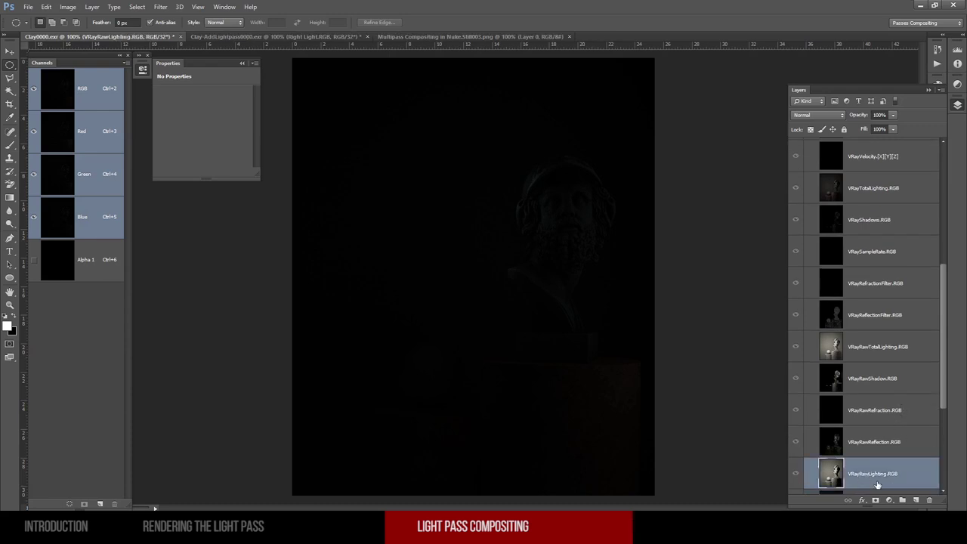
pyautogui.moveTo(840, 479)
pyautogui.mouseDown()
pyautogui.moveTo(866, 237)
pyautogui.moveTo(857, 446)
pyautogui.moveTo(842, 470)
pyautogui.mouseUp()
pyautogui.scroll(-2, 841, 423)
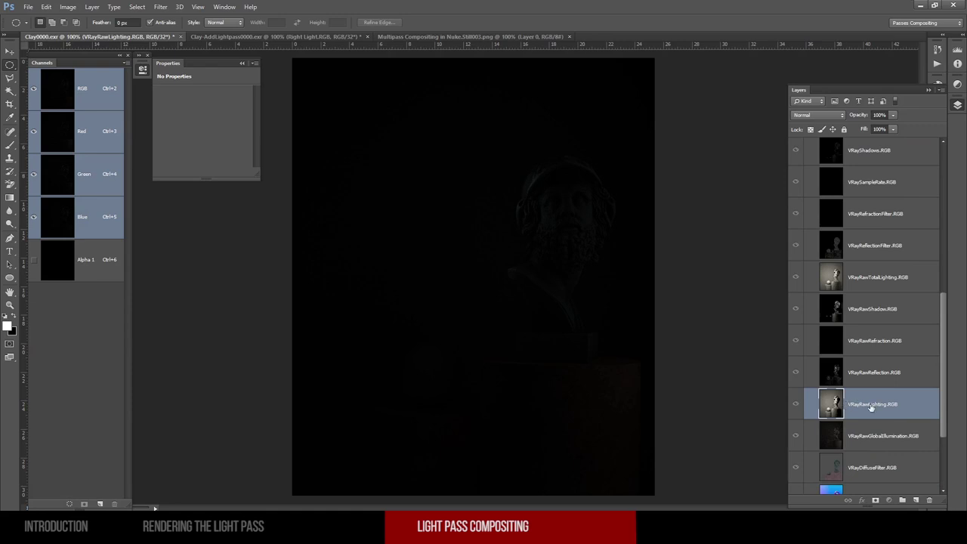
pyautogui.scroll(-2, 842, 405)
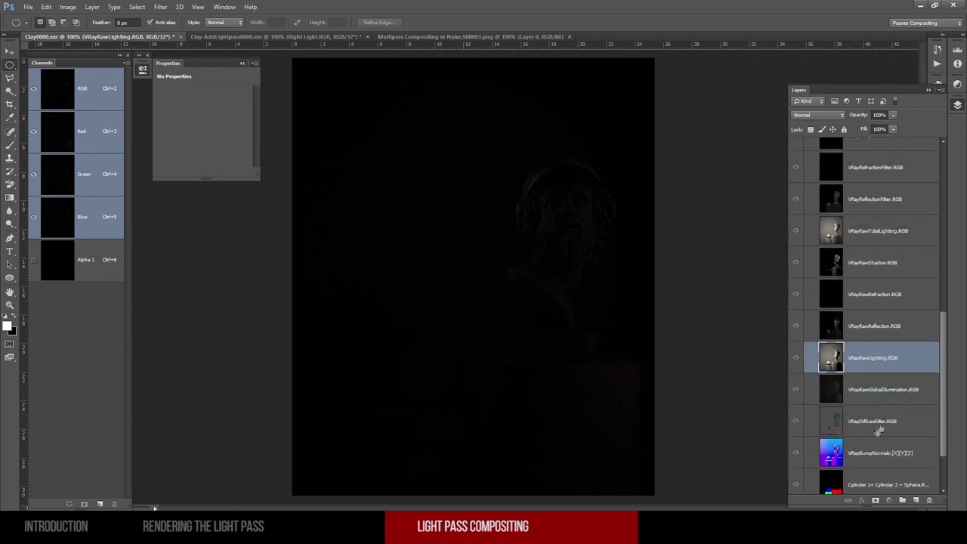
pyautogui.keyDown('ctrl'); pyautogui.click(867, 423); pyautogui.keyUp('ctrl')
pyautogui.scroll(3, 877, 340)
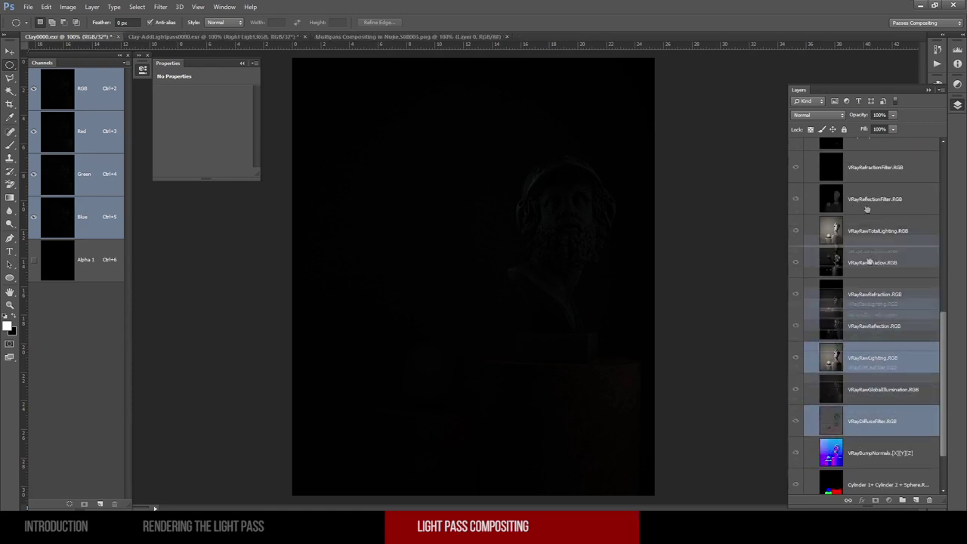
pyautogui.keyDown('ctrl'); pyautogui.click(869, 217); pyautogui.keyUp('ctrl')
pyautogui.keyDown('ctrl'); pyautogui.click(868, 144); pyautogui.keyUp('ctrl')
pyautogui.moveTo(868, 139); pyautogui.dragTo(879, 216)
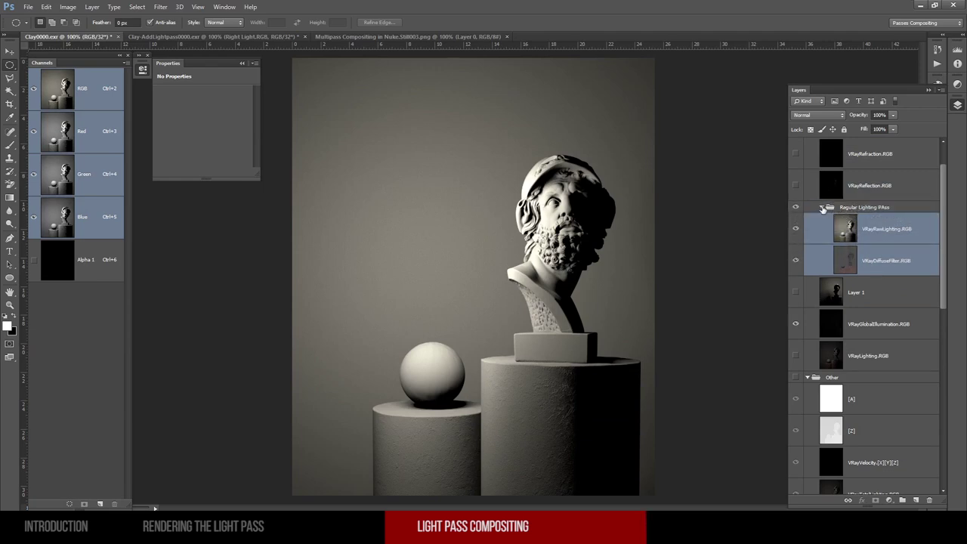
# Step: Label the Regular Lighting PAss group with the Yellow color and leave it expanded
pyautogui.click(821, 207)
pyautogui.rightClick(824, 209)
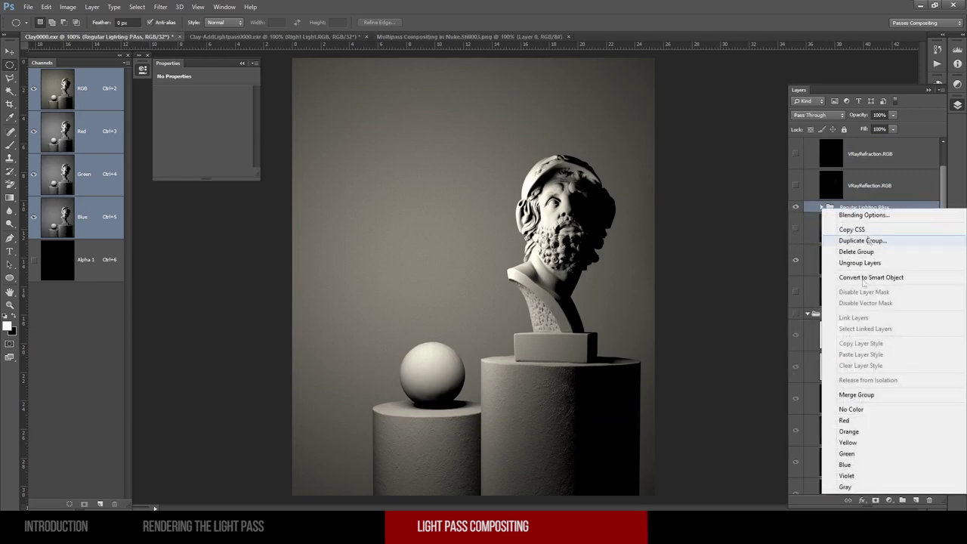
pyautogui.click(877, 444)
pyautogui.click(822, 207)
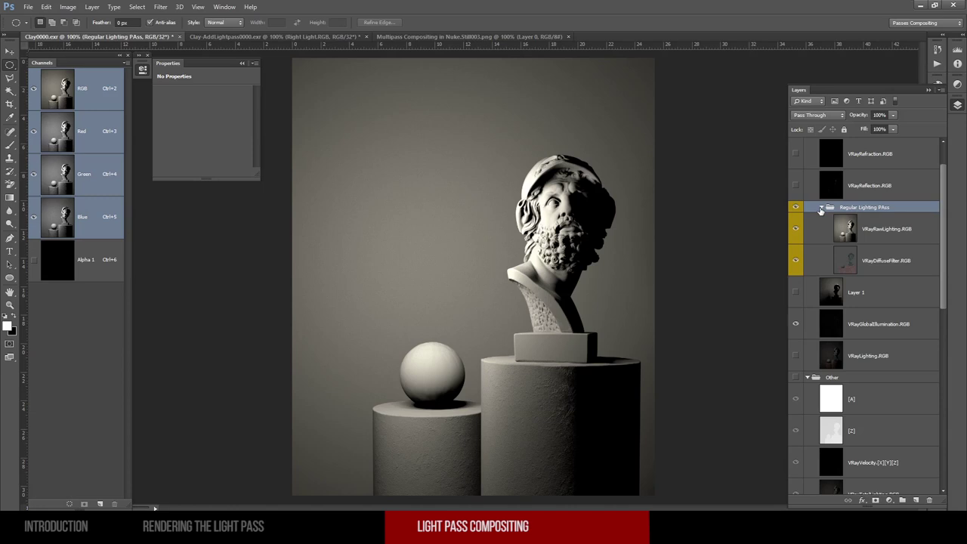
# Step: Move Layer 1 into the Regular Lighting PAss group directly above VRayRawLighting and make it visible
pyautogui.click(863, 229)
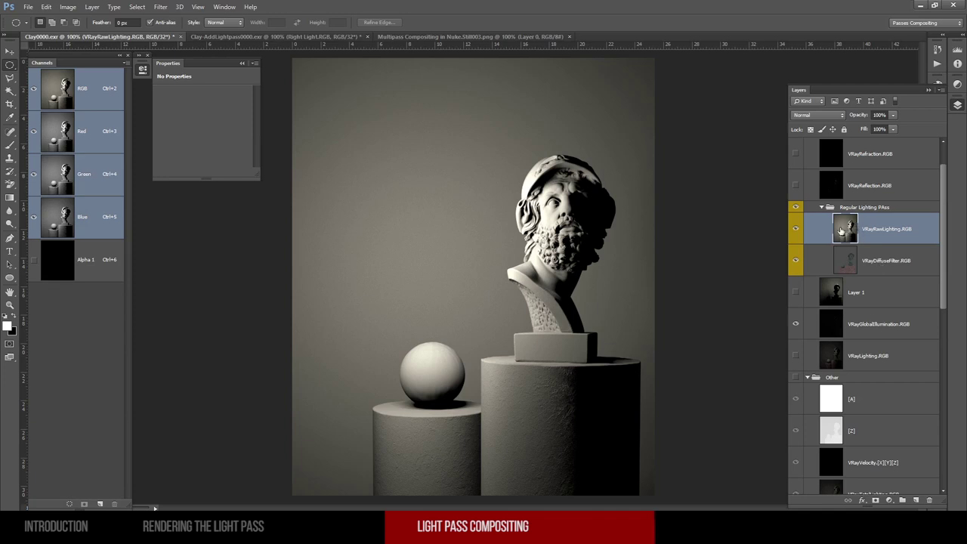
pyautogui.scroll(3, 850, 227)
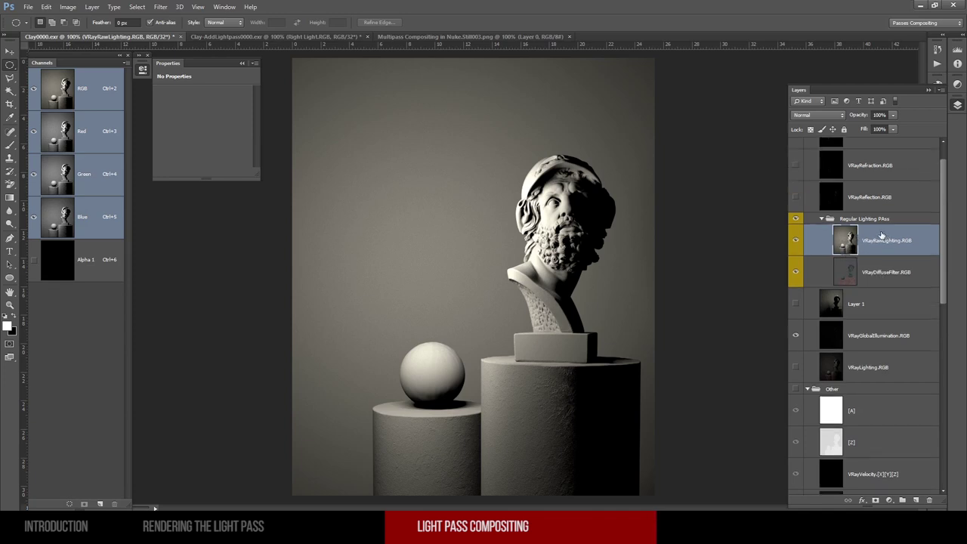
pyautogui.moveTo(859, 335); pyautogui.dragTo(824, 270)
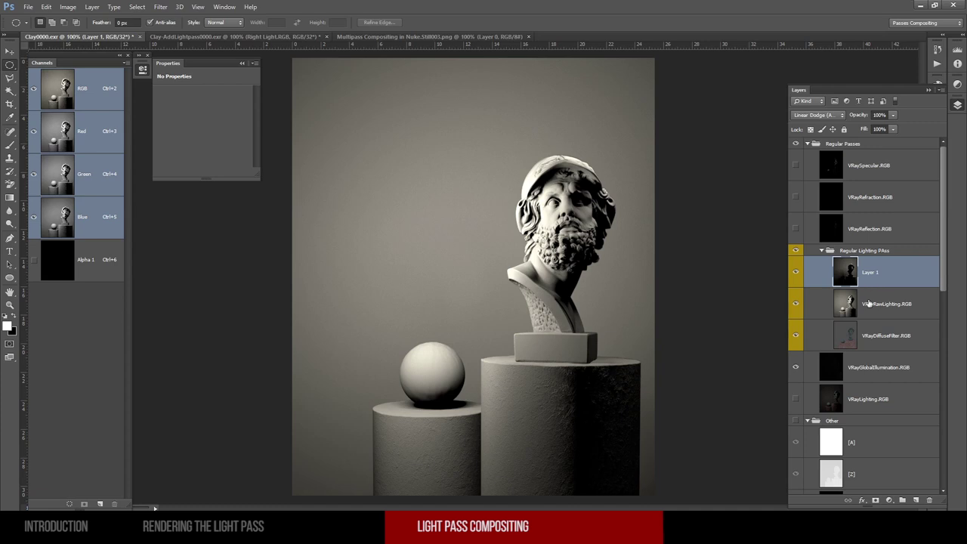
# Step: Create a group above Layer 1 inside the Regular Lighting PAss group and name it "Merge Raw light Passes"
pyautogui.click(902, 501)
pyautogui.doubleClick(864, 262)
pyautogui.write('Mer')
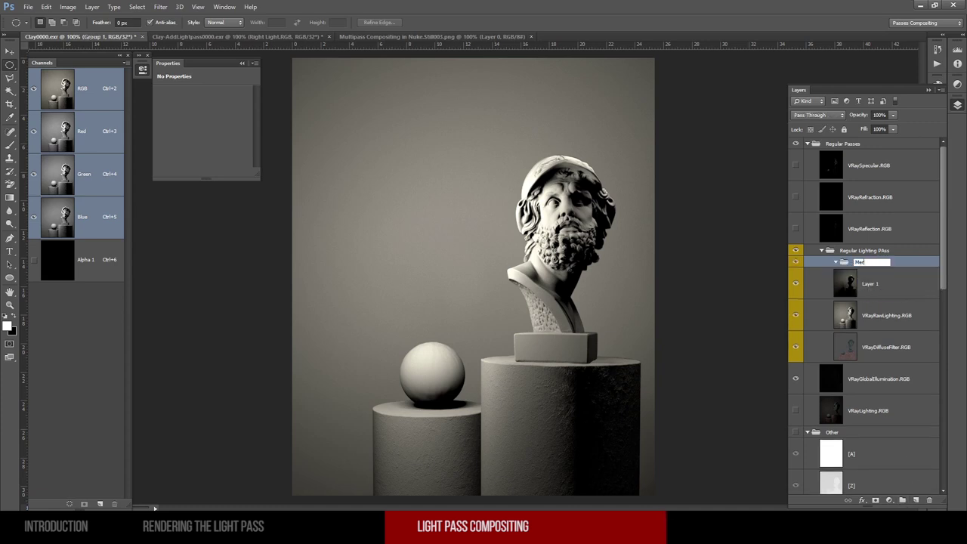
pyautogui.write('ge Raw Passes')
pyautogui.press('Return')
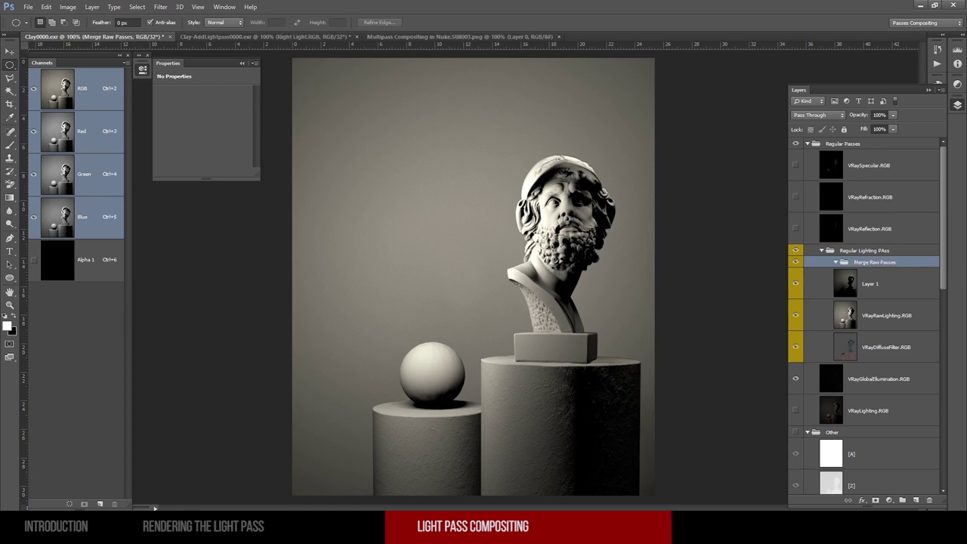
pyautogui.doubleClick(881, 262)
pyautogui.click(878, 263)
pyautogui.write('light')
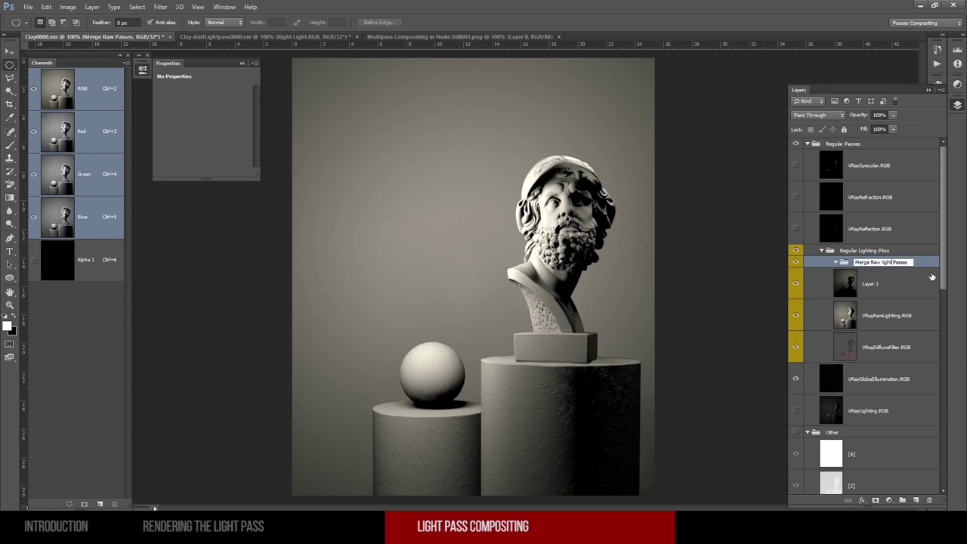
# Step: Move Layer 1 and VRayRawLighting together into the Merge Raw light Passes group
pyautogui.click(892, 282)
pyautogui.keyDown('shift'); pyautogui.click(885, 321); pyautogui.keyUp('shift')
pyautogui.hotkey('ctrl', 'alt', 'g')
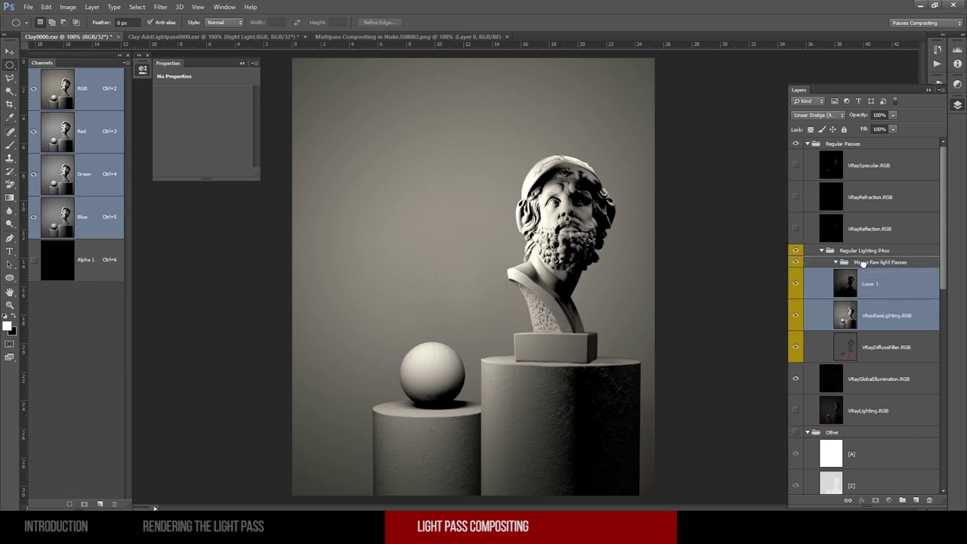
# Step: Check the blend modes of Layer 1 and VRayRawLighting inside the Merge Raw light Passes group
pyautogui.click(878, 285)
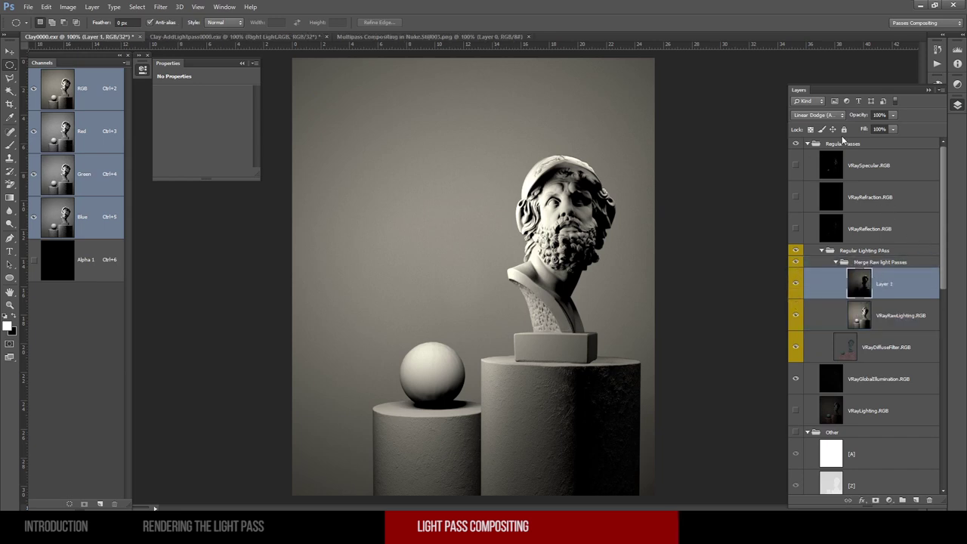
pyautogui.click(826, 117)
pyautogui.click(827, 118)
pyautogui.hotkey('alt', '[')
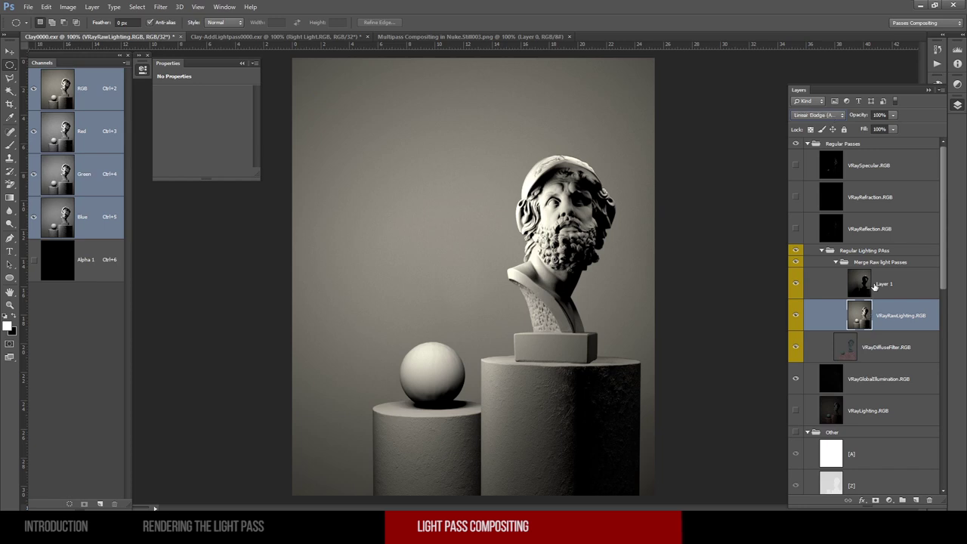
pyautogui.click(883, 287)
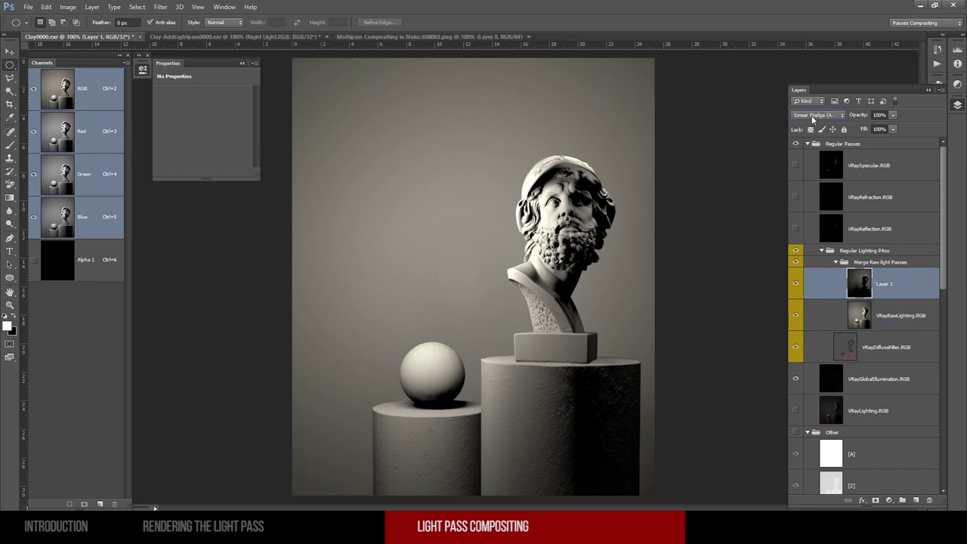
pyautogui.click(888, 314)
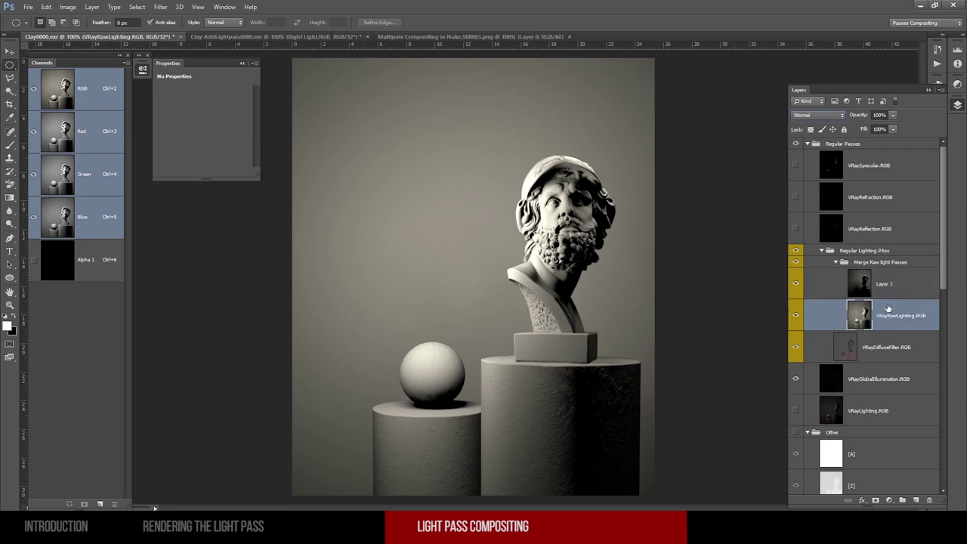
pyautogui.click(897, 281)
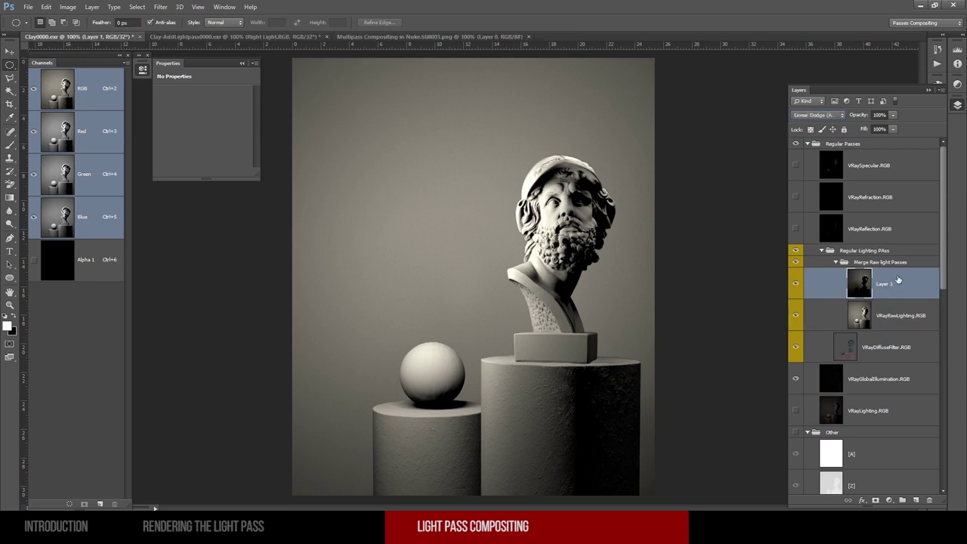
# Step: Collapse the Merge Raw light Passes group, set its blend mode to Normal, and select the VRayDiffuseFilter layer
pyautogui.click(884, 263)
pyautogui.click(838, 262)
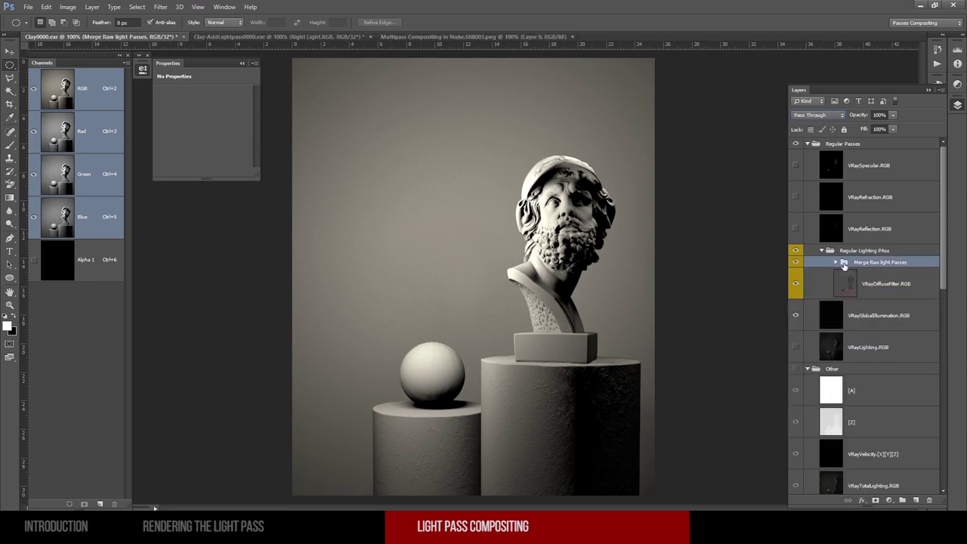
pyautogui.click(807, 114)
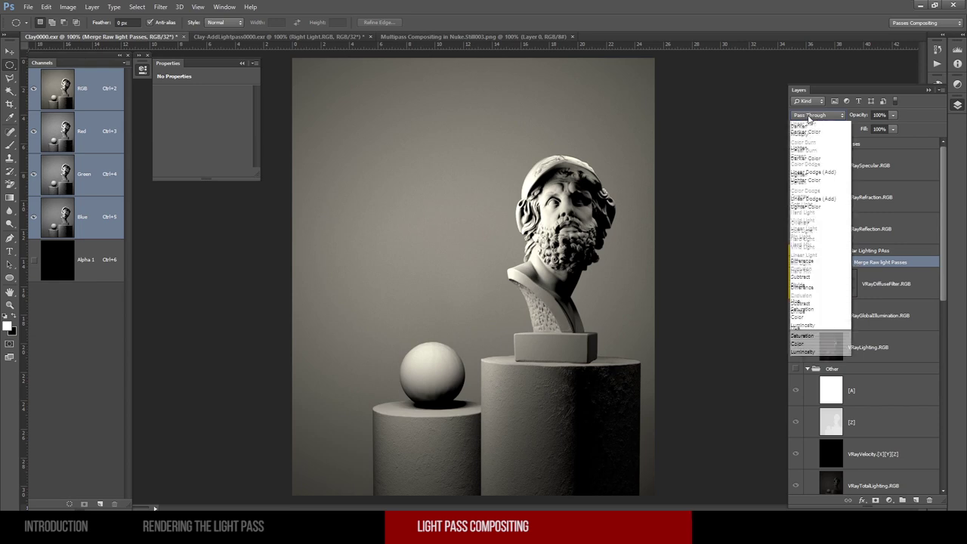
pyautogui.click(807, 130)
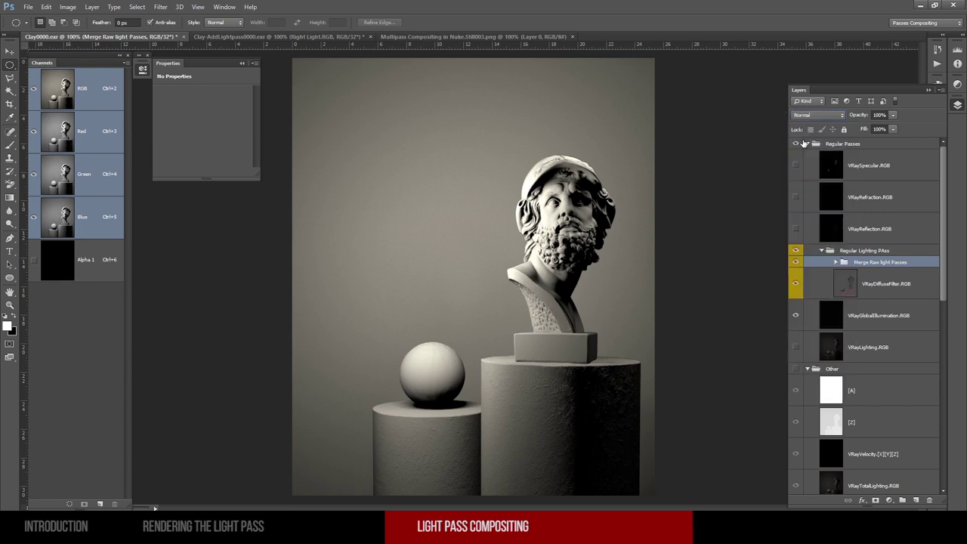
pyautogui.click(884, 285)
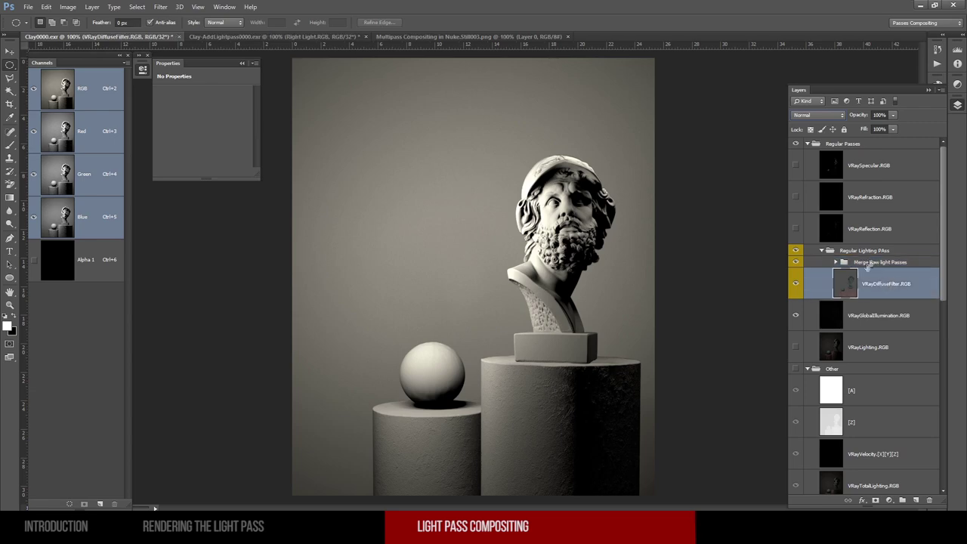
# Step: Review the formula image relating regular, filter and raw passes, alongside the right light document
pyautogui.click(867, 265)
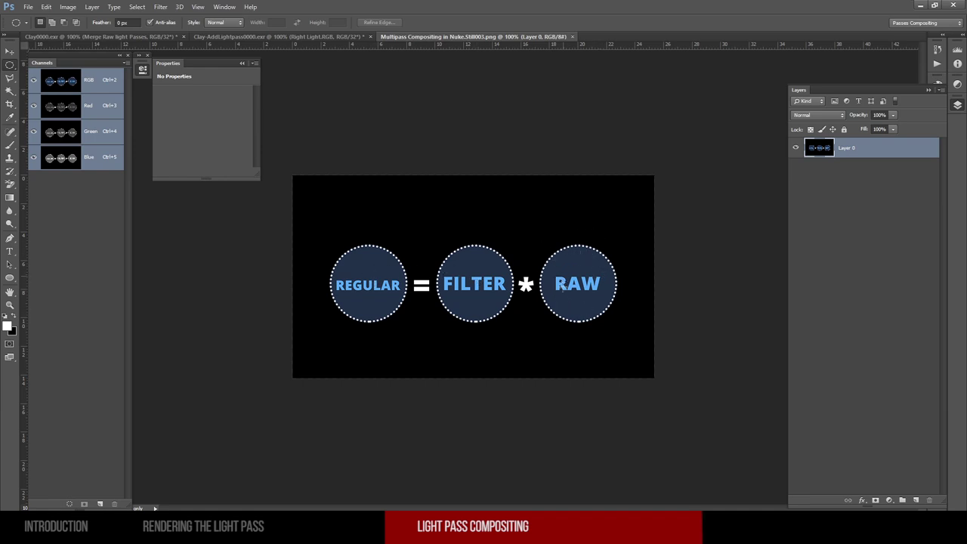
pyautogui.moveTo(125, 37); pyautogui.dragTo(829, 296)
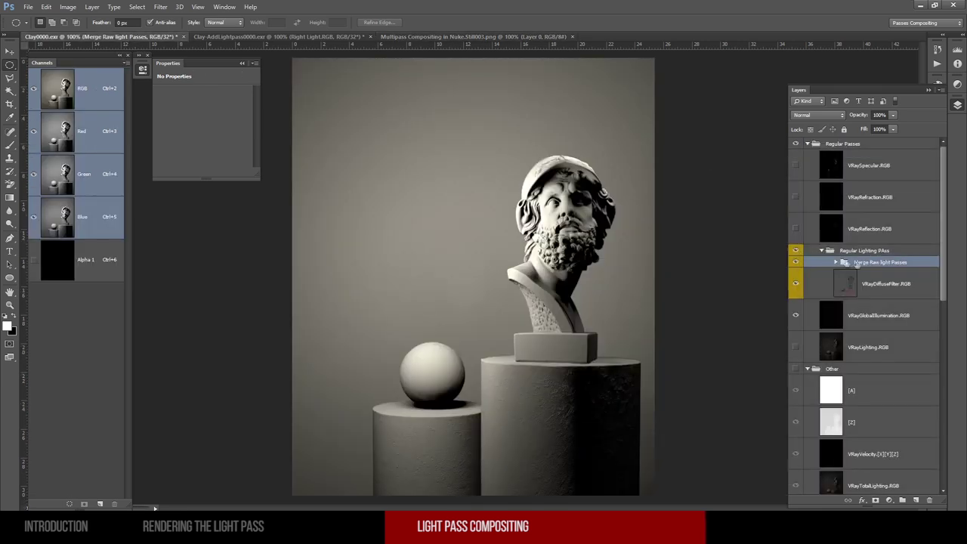
pyautogui.click(336, 38)
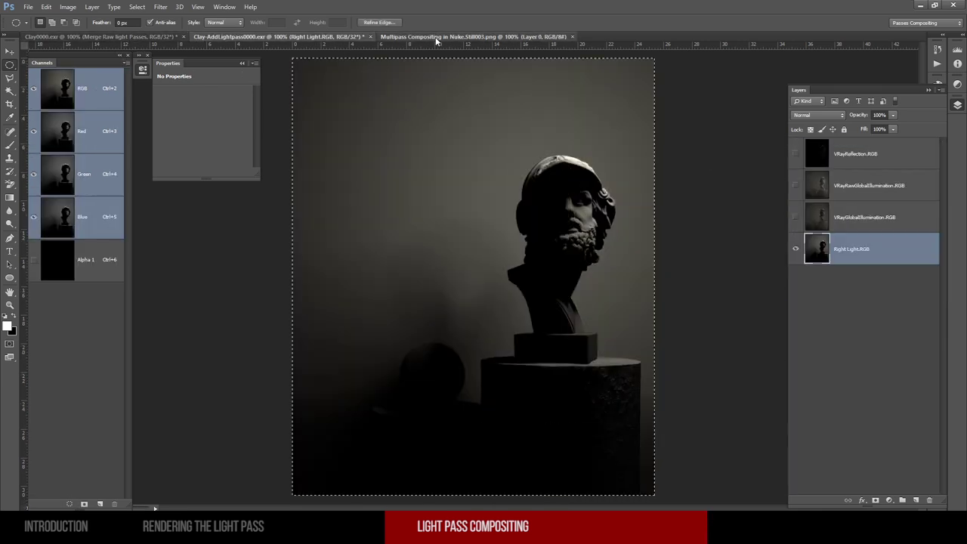
pyautogui.click(399, 39)
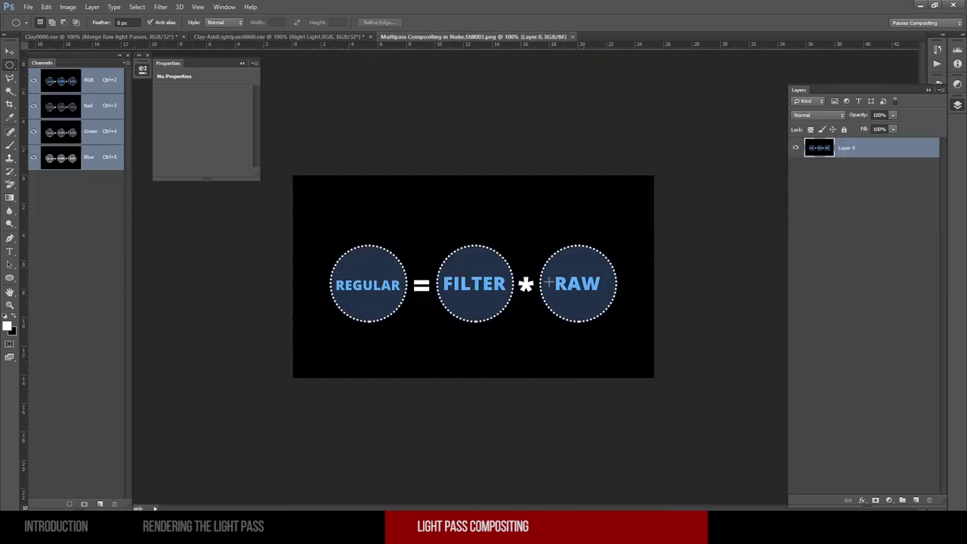
# Step: In Clay0000.exr, set the blend mode of the Merge Raw light Passes group to Multiply
pyautogui.click(157, 37)
pyautogui.moveTo(869, 293); pyautogui.dragTo(884, 262)
pyautogui.click(817, 114)
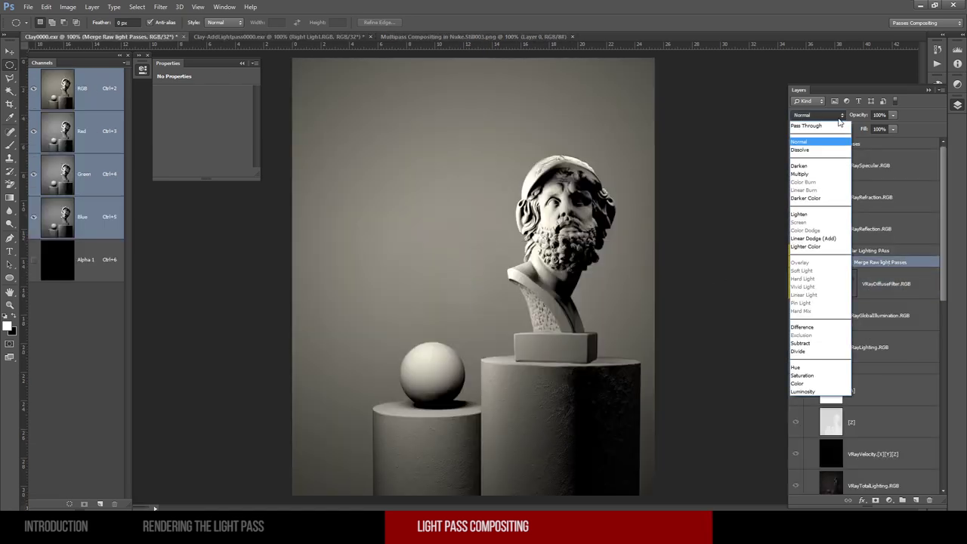
pyautogui.click(824, 175)
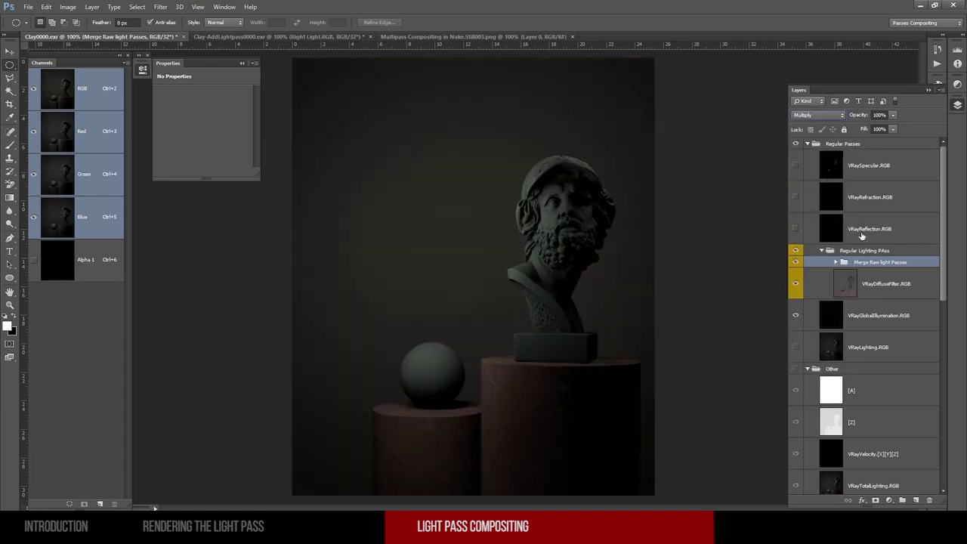
# Step: Show VRayLighting and compare it with the Regular Lighting PAss group while Layer 1 is hidden, then restore the group and Layer 1
pyautogui.click(876, 352)
pyautogui.click(795, 346)
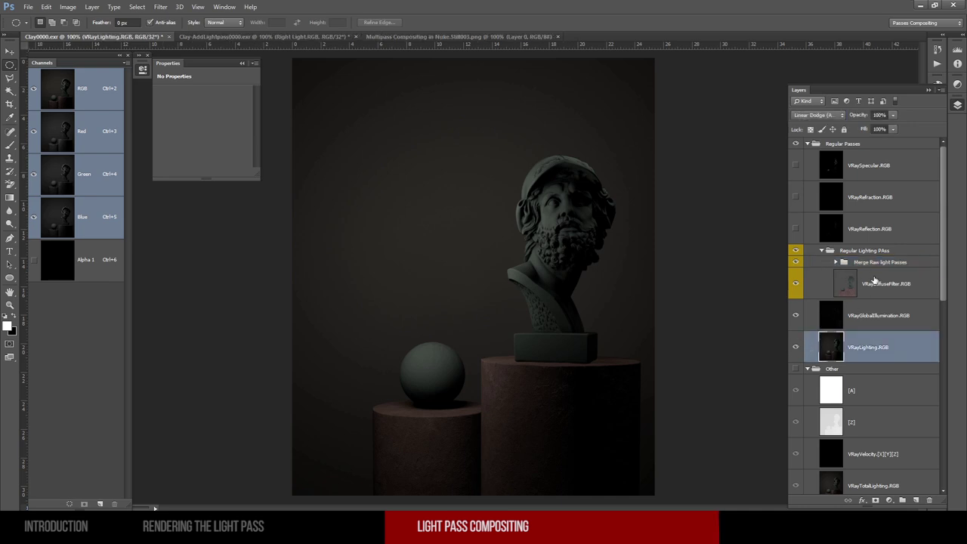
pyautogui.click(835, 261)
pyautogui.click(795, 285)
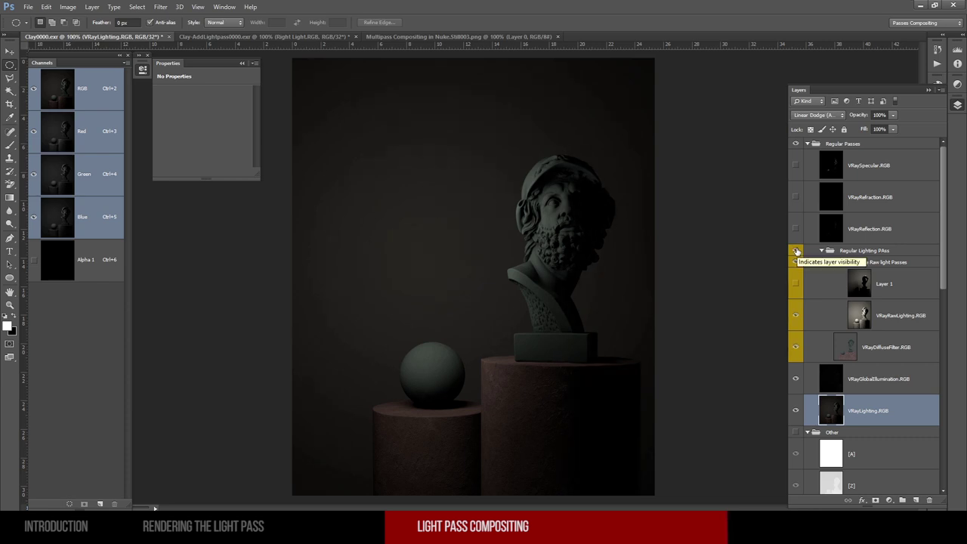
pyautogui.click(796, 253)
pyautogui.click(796, 253)
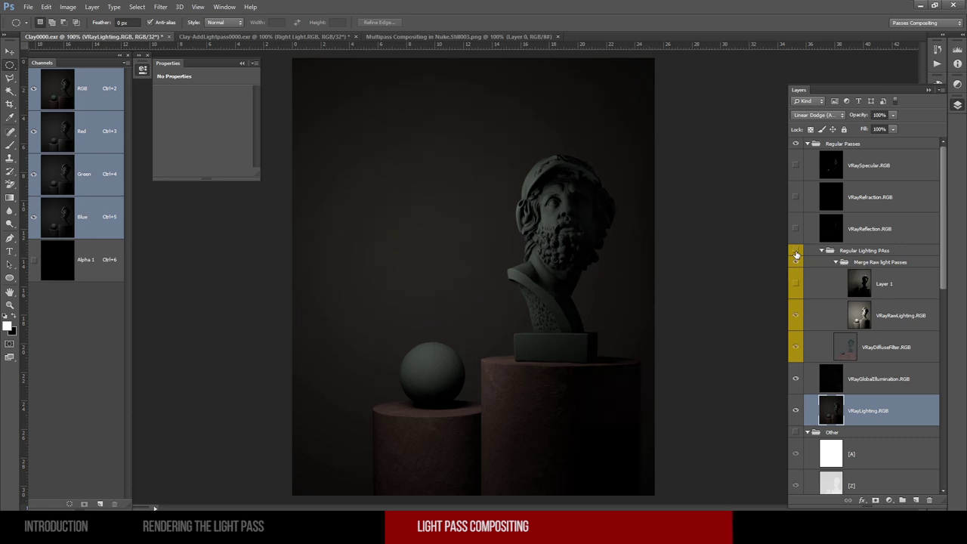
pyautogui.moveTo(796, 254); pyautogui.dragTo(796, 284)
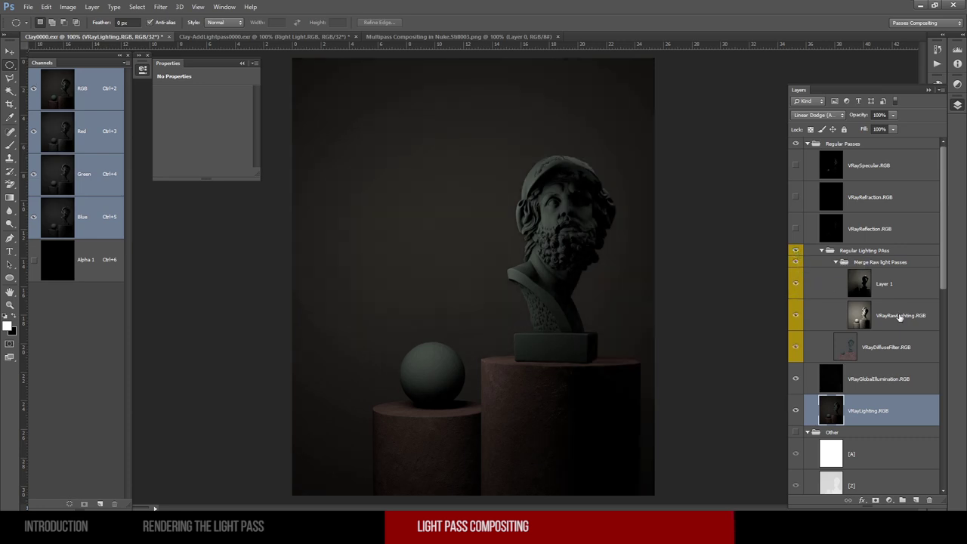
# Step: Collapse the Regular Lighting PAss group and hide the VRayLighting layer
pyautogui.click(876, 284)
pyautogui.click(822, 250)
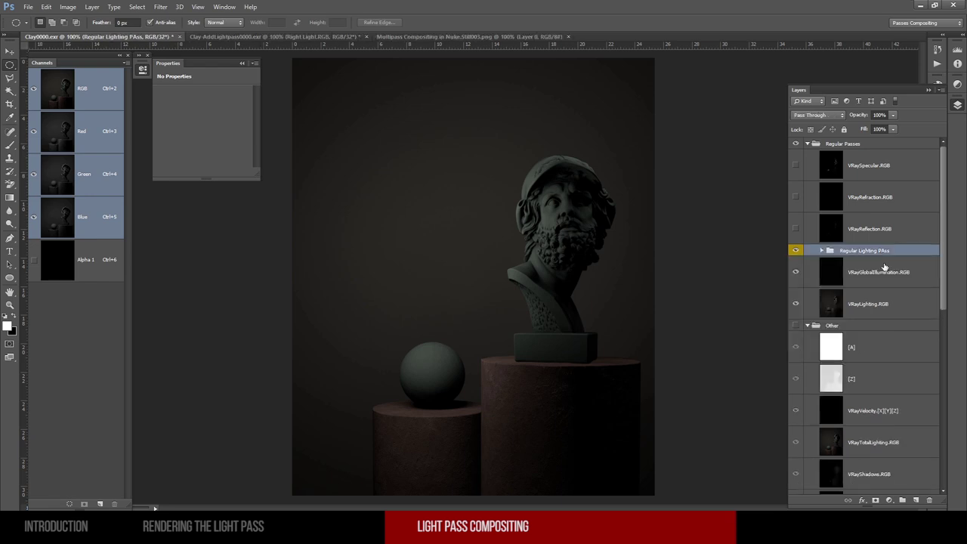
pyautogui.click(796, 304)
pyautogui.click(861, 304)
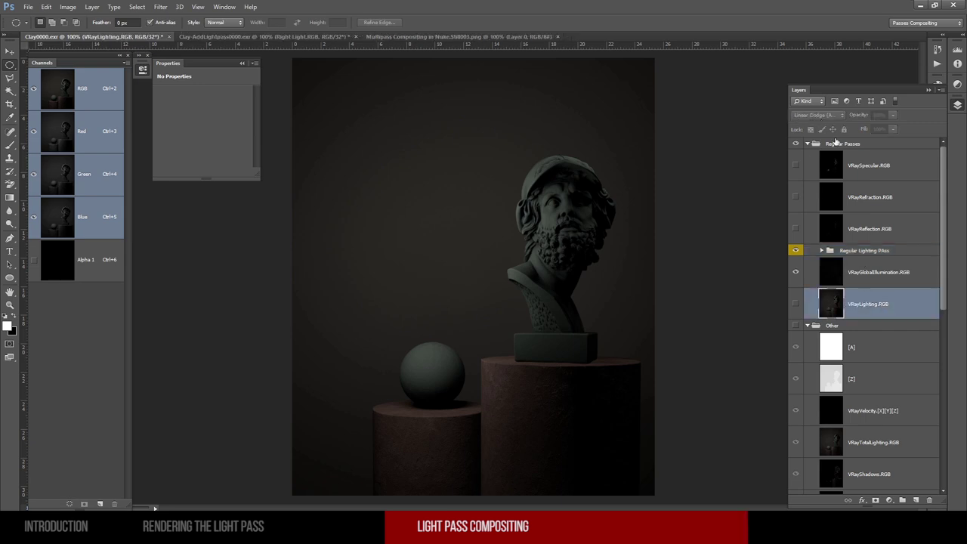
# Step: Set the Regular Lighting PAss group's blend mode to Linear Dodge (Add) and show the VRayReflection, VRayRefraction and VRaySpecular layers
pyautogui.click(847, 254)
pyautogui.click(819, 116)
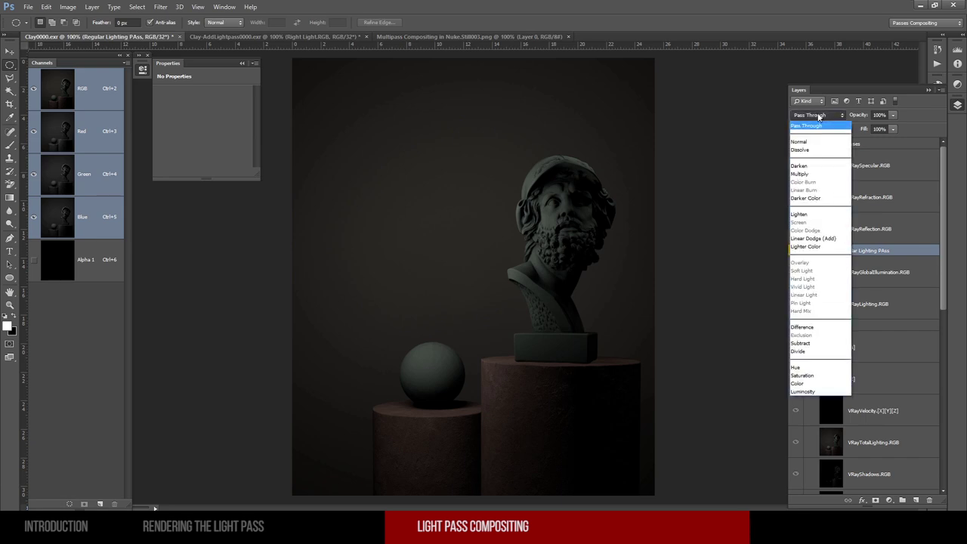
pyautogui.click(820, 238)
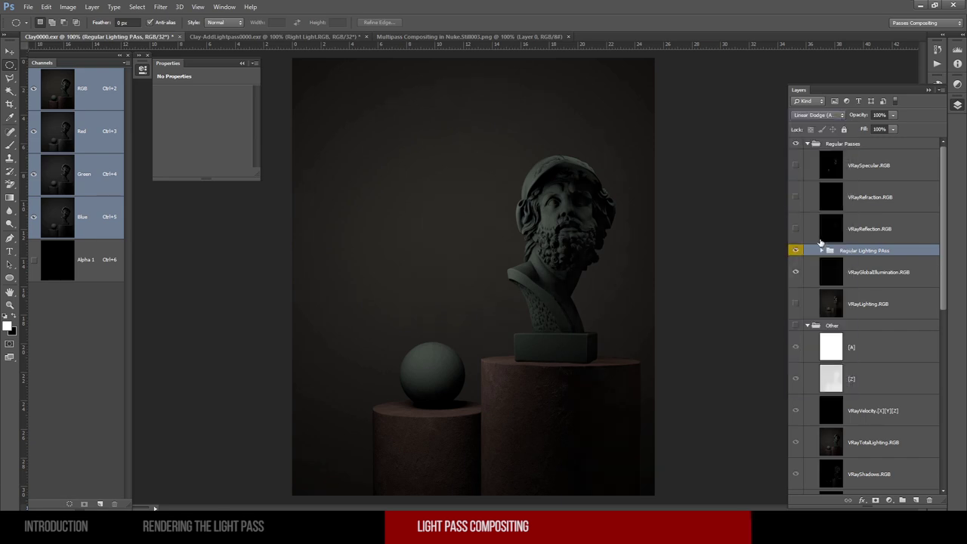
pyautogui.moveTo(796, 229); pyautogui.dragTo(795, 165)
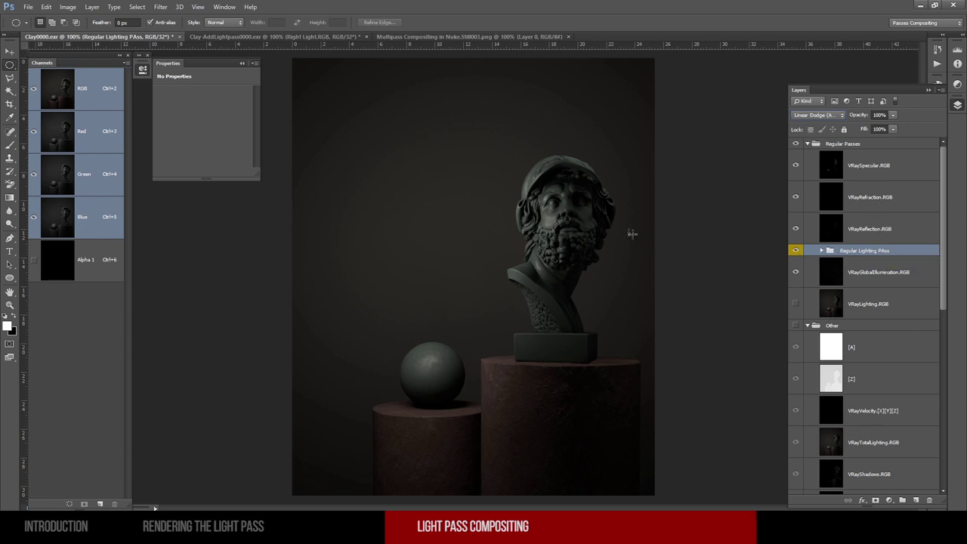
# Step: Inspect the bust up close while toggling Layer 1 in the Merge Raw light Passes group to judge the right light's effect
pyautogui.keyDown('alt'); pyautogui.scroll(5, 593, 215); pyautogui.keyUp('alt')
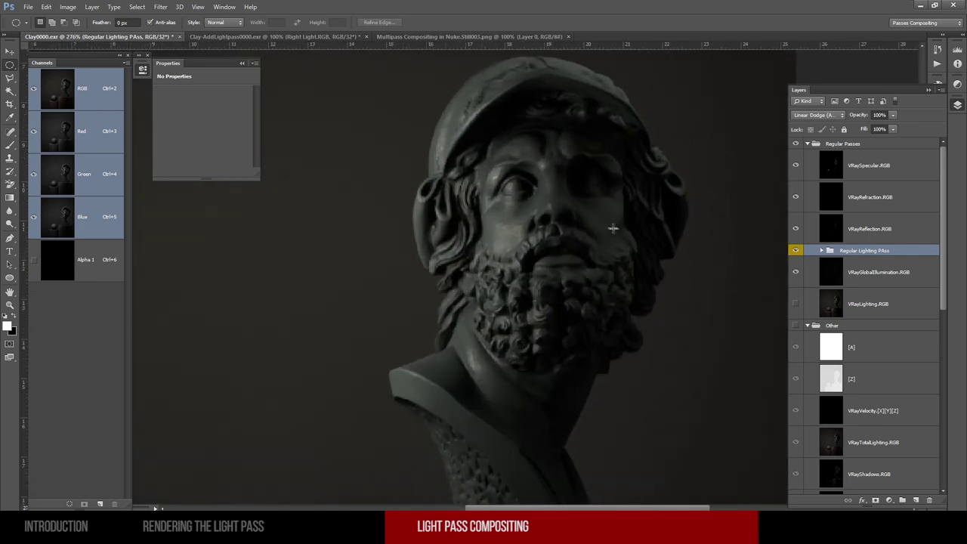
pyautogui.click(821, 251)
pyautogui.click(869, 289)
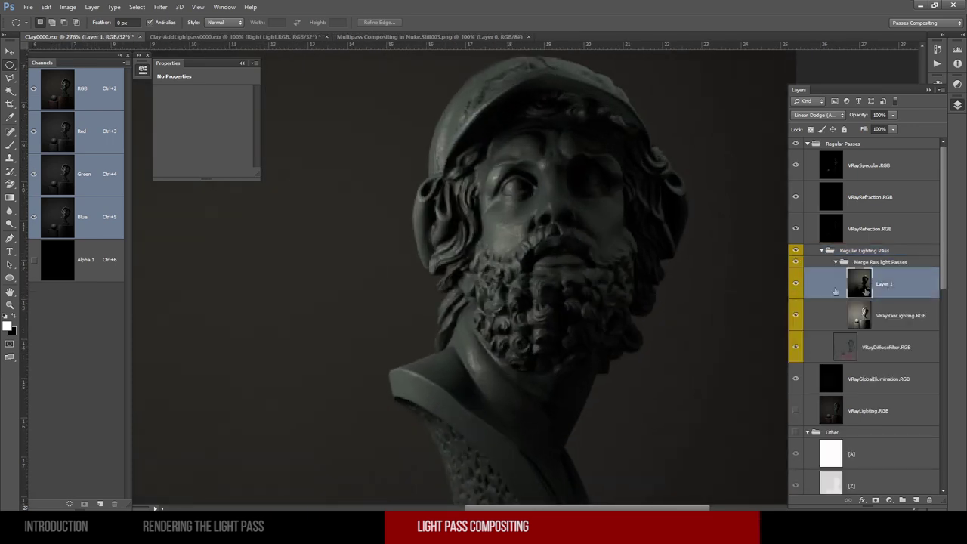
pyautogui.click(796, 286)
pyautogui.click(797, 285)
pyautogui.click(822, 251)
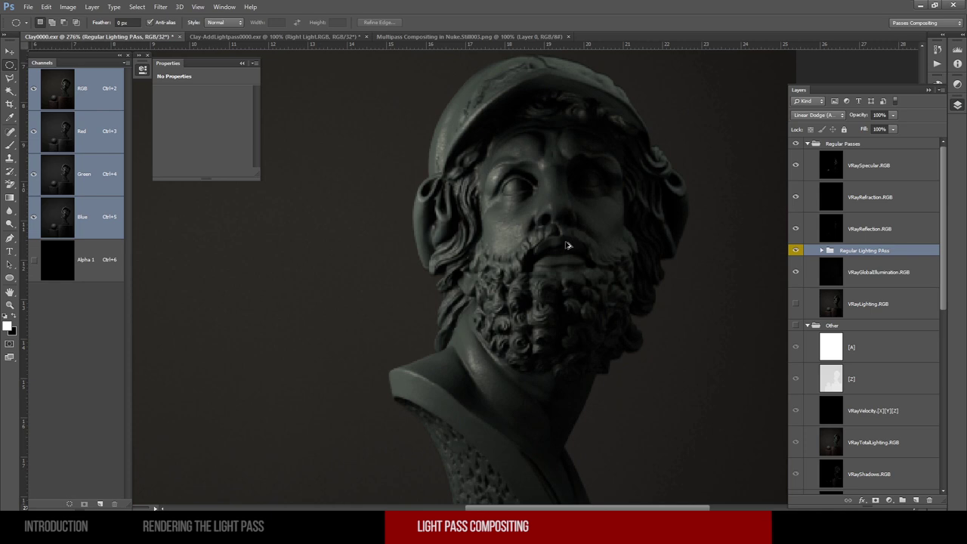
pyautogui.keyDown('alt'); pyautogui.scroll(-3, 495, 207); pyautogui.keyUp('alt')
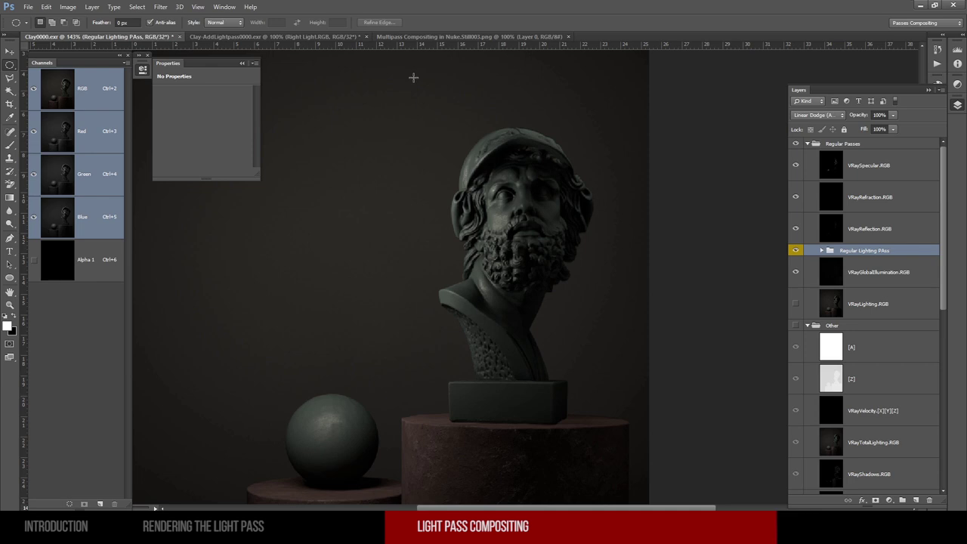
# Step: In Clay-AddLightpass0000.exr, hide Right Light and VRayGlobalIllumination and leave only VRayRawGlobalIllumination visible
pyautogui.click(344, 35)
pyautogui.click(797, 218)
pyautogui.click(796, 248)
pyautogui.click(861, 226)
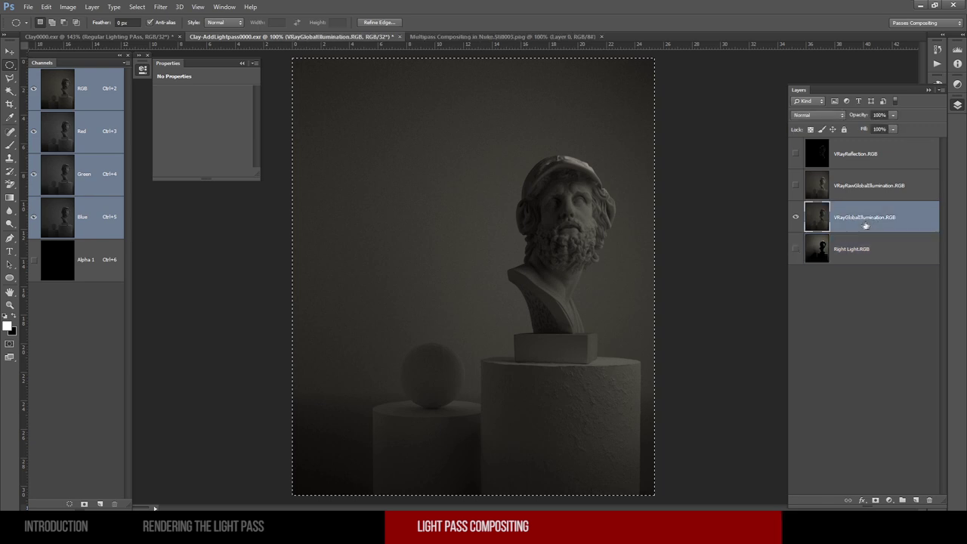
pyautogui.click(870, 186)
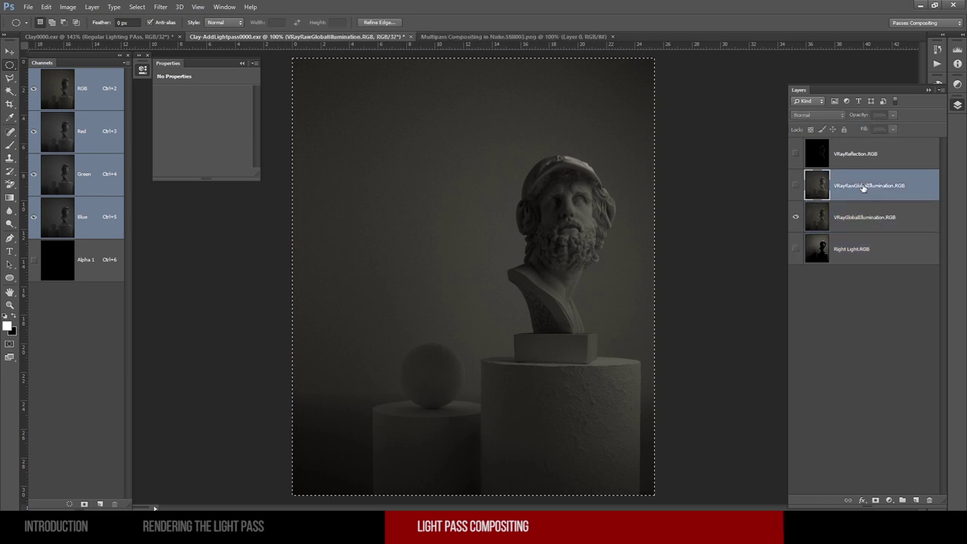
pyautogui.click(796, 185)
pyautogui.click(796, 217)
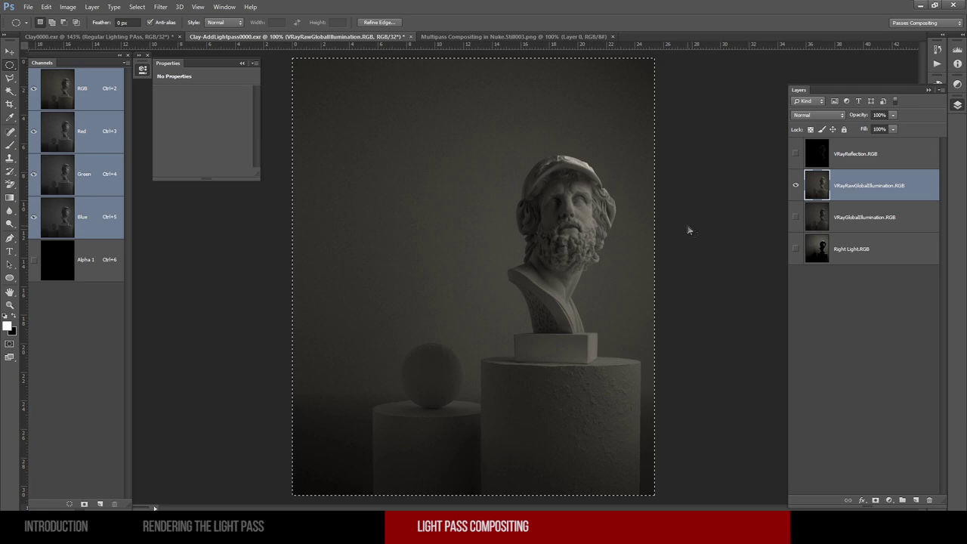
# Step: Compare VRayGlobalIllumination with VRayRawGlobalIllumination by alternating their visibility, ending with the raw layer shown and selected
pyautogui.click(842, 229)
pyautogui.click(795, 185)
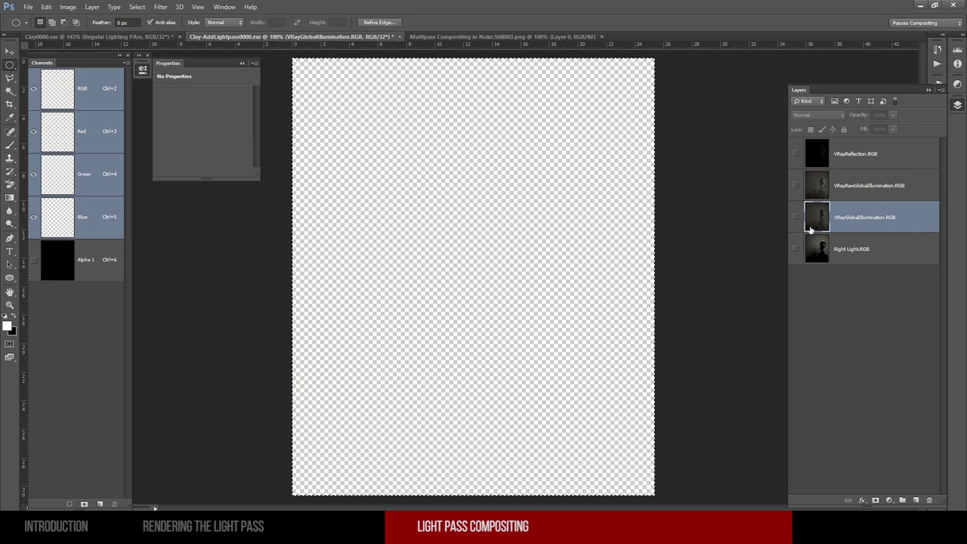
pyautogui.click(795, 187)
pyautogui.click(816, 185)
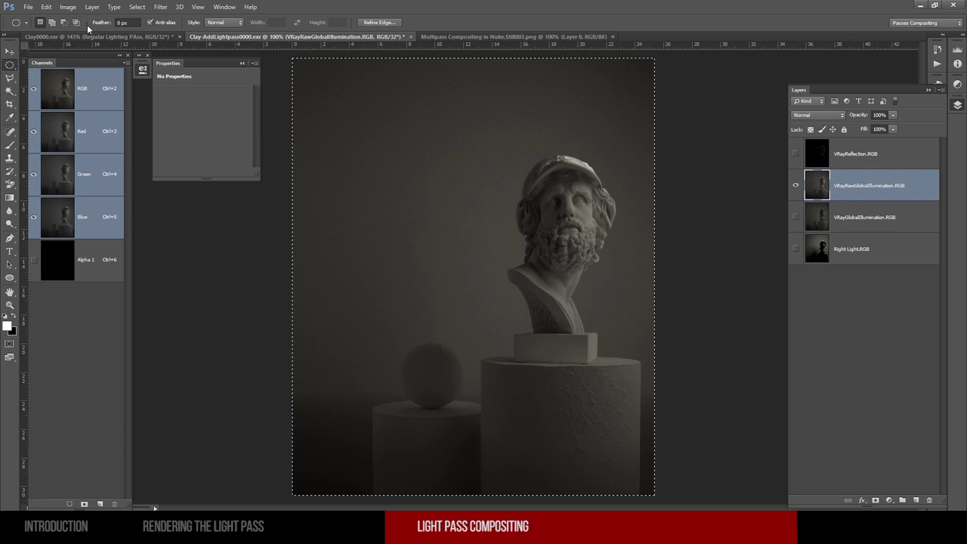
pyautogui.click(816, 217)
pyautogui.click(795, 217)
pyautogui.click(795, 185)
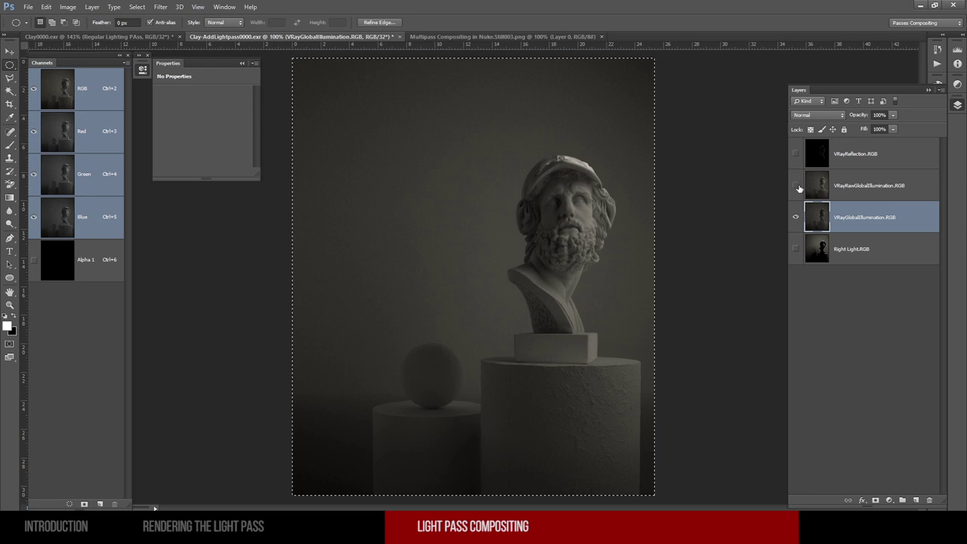
pyautogui.click(795, 217)
pyautogui.click(795, 185)
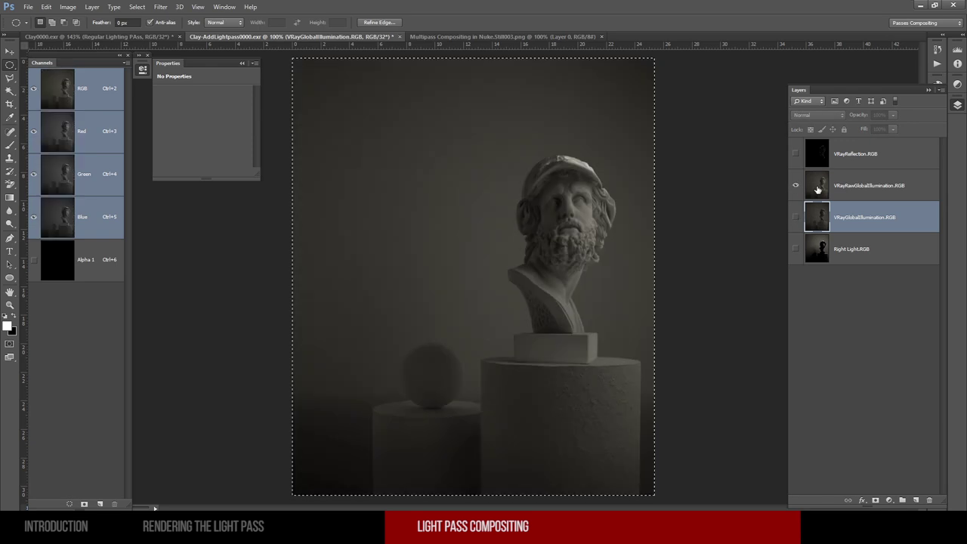
pyautogui.click(820, 189)
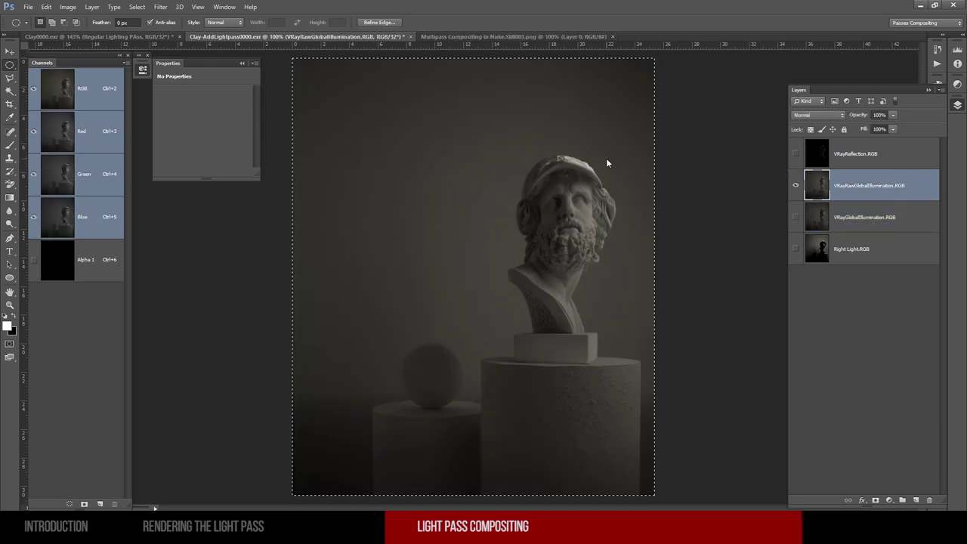
# Step: Return to Clay0000.exr and create a group named "GI" above the Regular Lighting PAss group
pyautogui.click(106, 36)
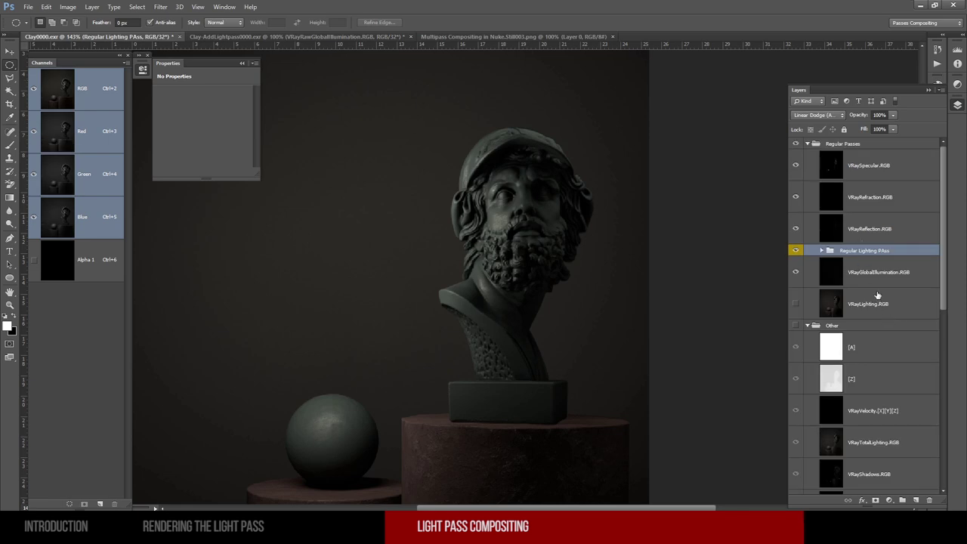
pyautogui.click(903, 501)
pyautogui.doubleClick(843, 251)
pyautogui.write('GI')
pyautogui.press('Return')
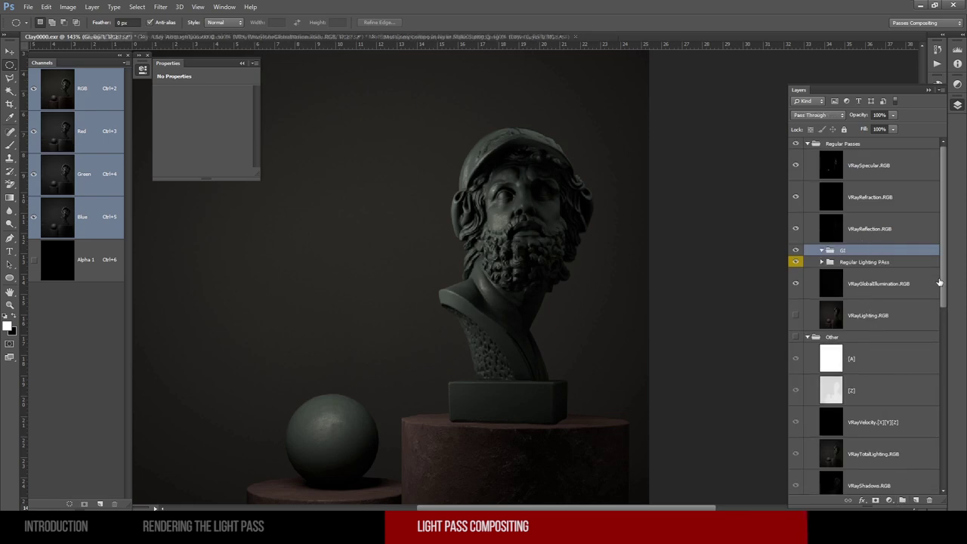
# Step: Place the raw global illumination pass from the right light document in the GI group and label the group blue
pyautogui.hotkey('ctrl', 'shift', 'alt', 'e')
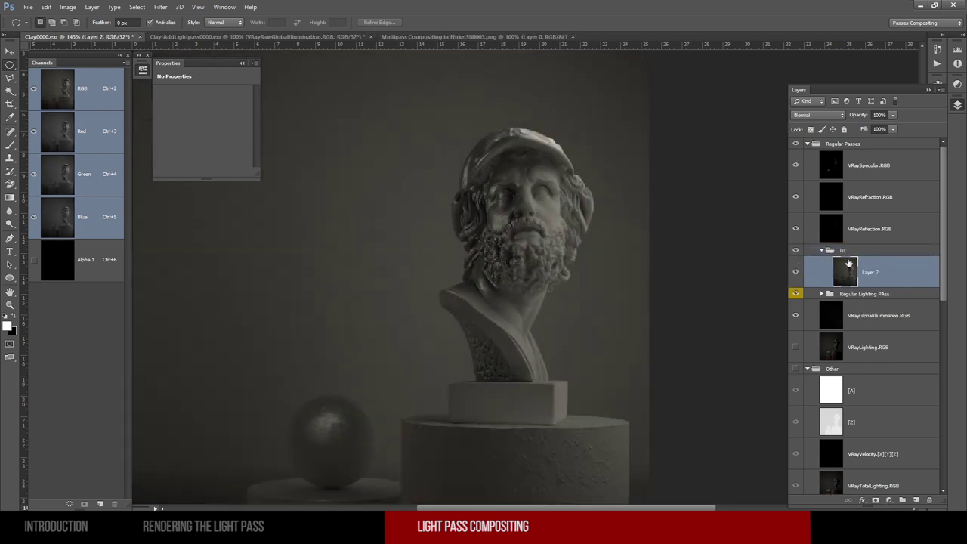
pyautogui.click(822, 250)
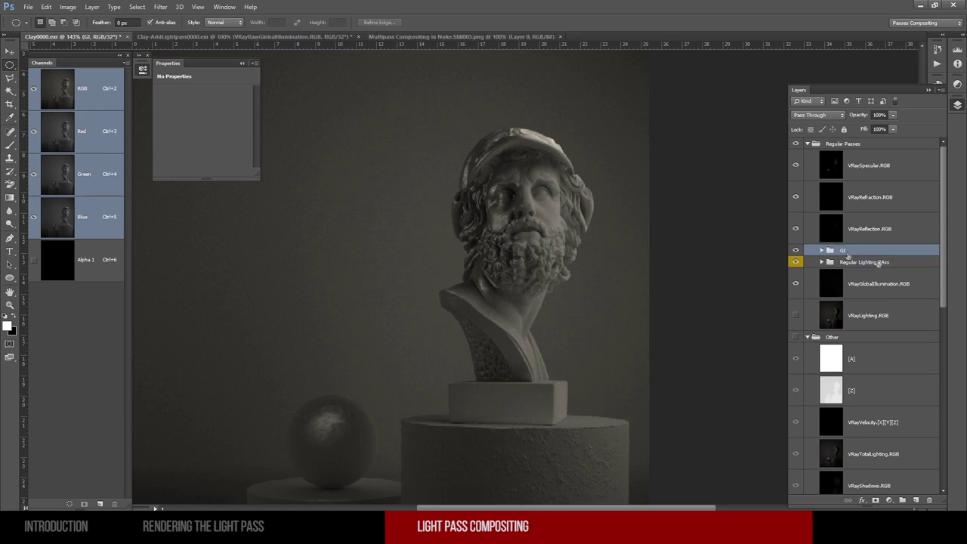
pyautogui.rightClick(864, 257)
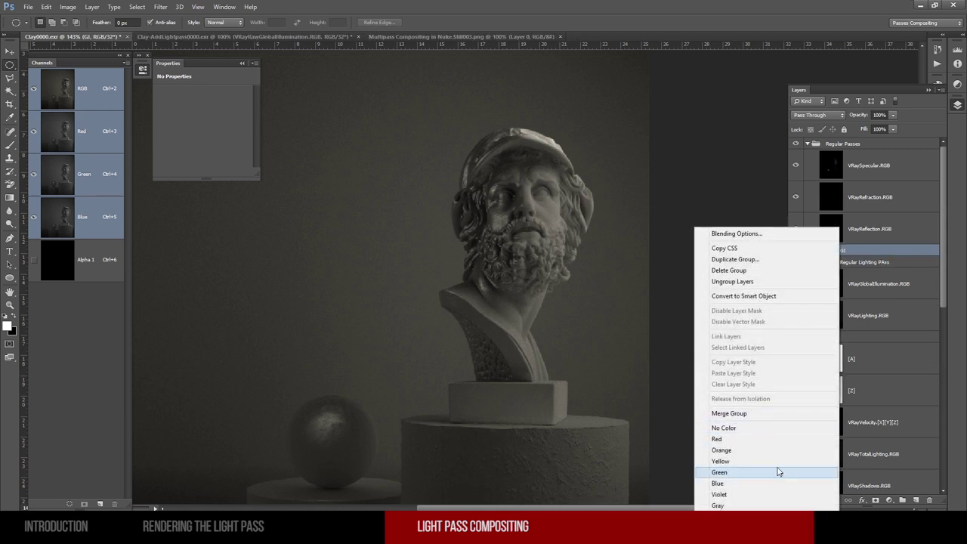
pyautogui.click(756, 483)
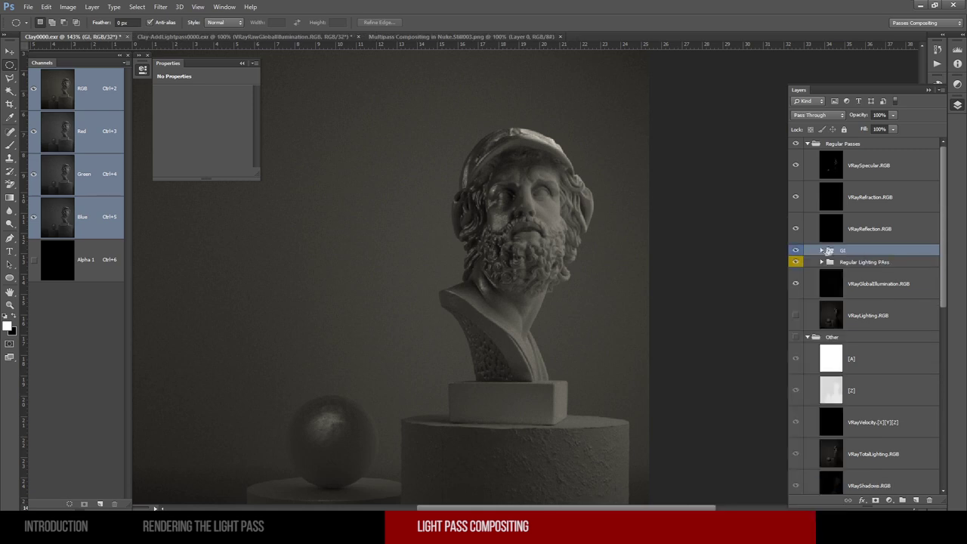
# Step: Move the VRayRawGlobalIllumination.RGB pass from the Other group into the GI group, above Layer 2
pyautogui.click(821, 251)
pyautogui.click(920, 285)
pyautogui.scroll(-10, 902, 346)
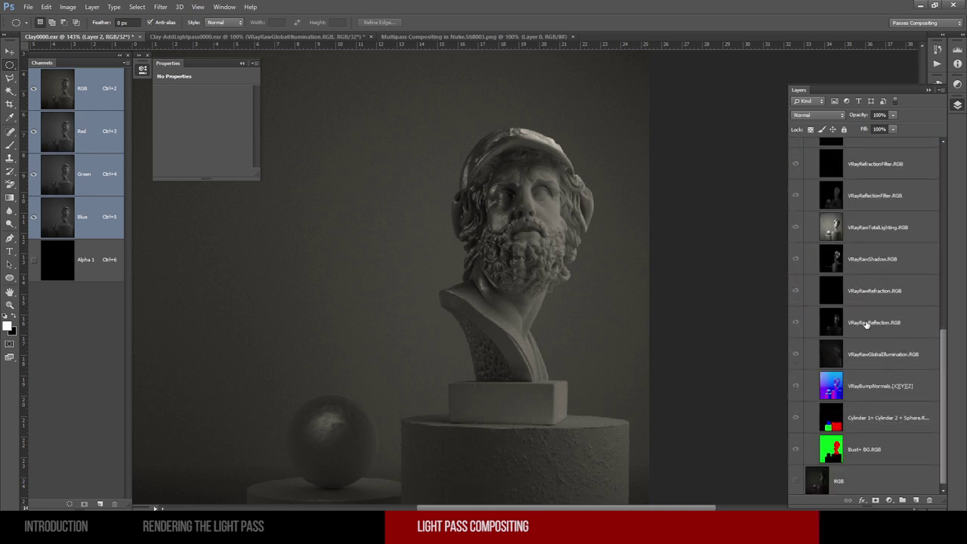
pyautogui.click(828, 357)
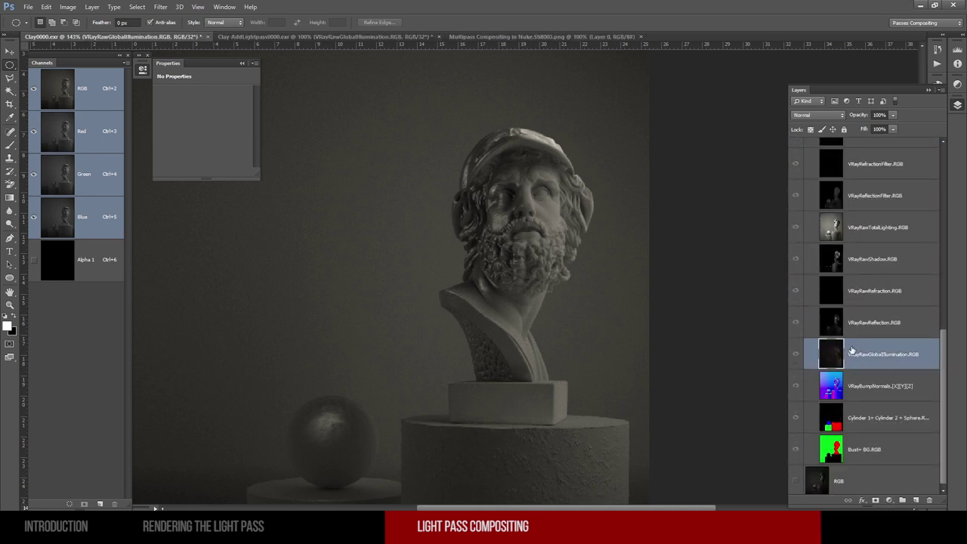
pyautogui.moveTo(834, 352); pyautogui.dragTo(869, 264)
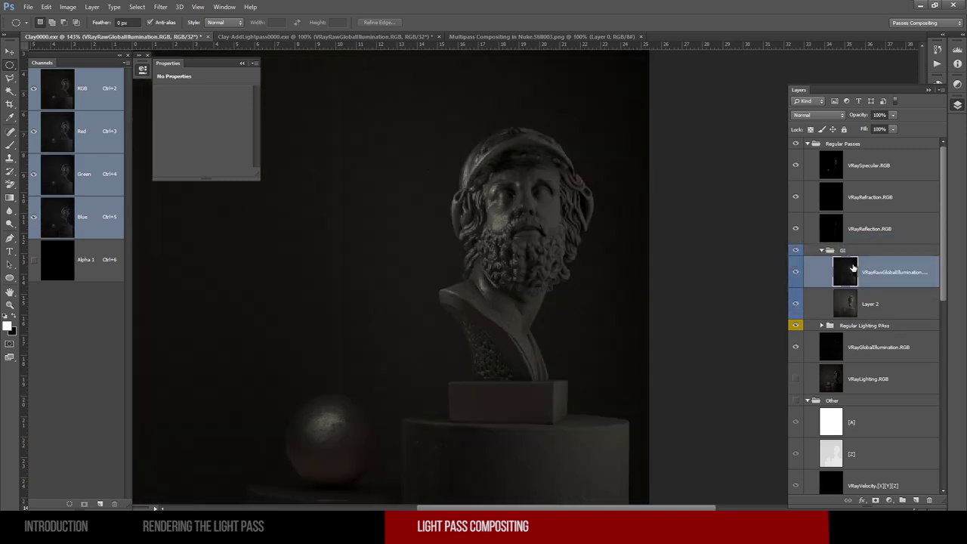
# Step: Create a group named "Merge Raw passes" inside GI and place VRayRawGlobalIllumination.RGB and Layer 2 in it
pyautogui.keyDown('shift'); pyautogui.click(880, 305); pyautogui.keyUp('shift')
pyautogui.click(901, 501)
pyautogui.doubleClick(864, 263)
pyautogui.write('Merge Raw')
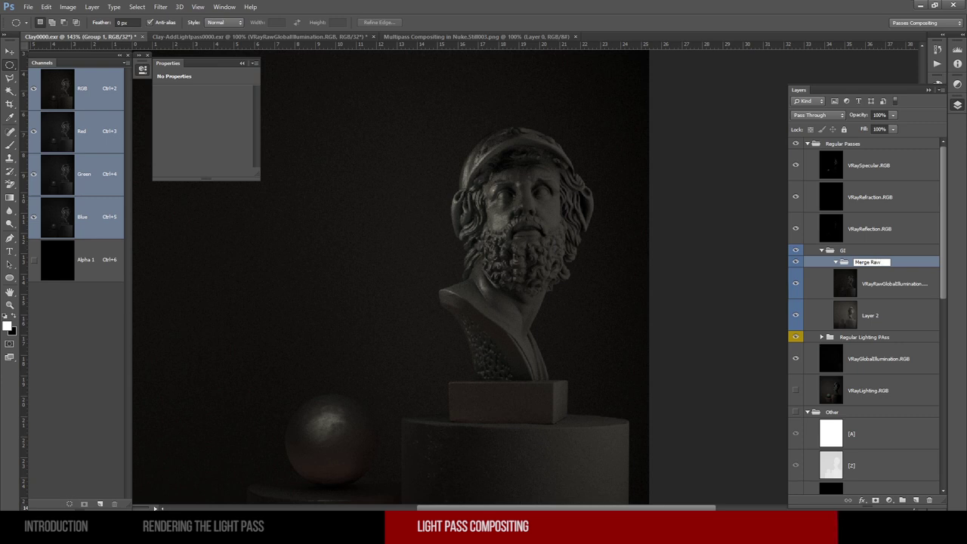
pyautogui.press('Return')
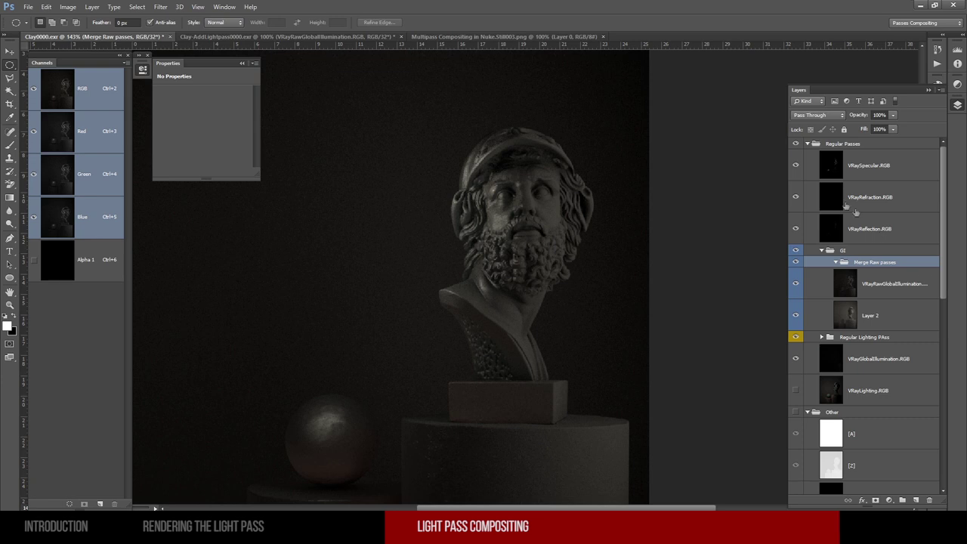
pyautogui.click(891, 283)
pyautogui.keyDown('shift'); pyautogui.click(884, 315); pyautogui.keyUp('shift')
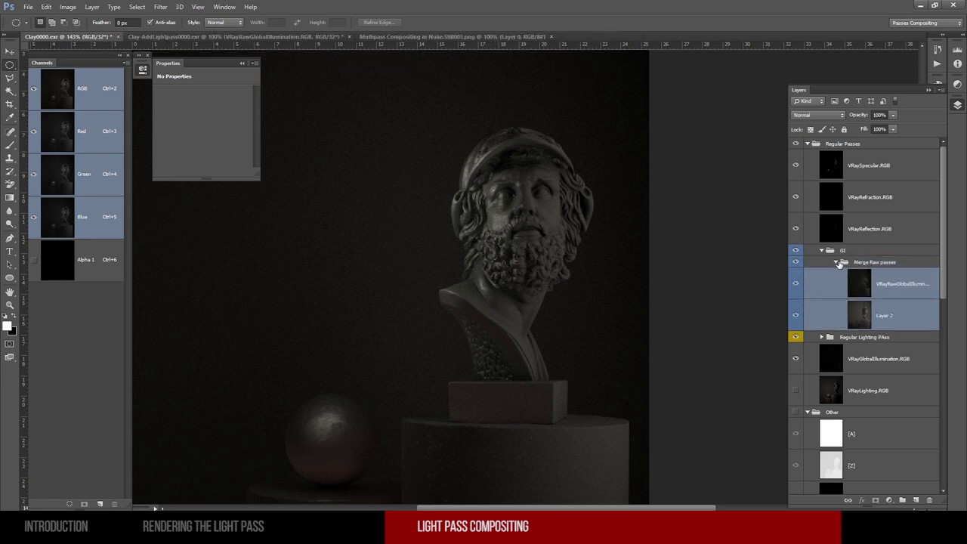
# Step: Label the Merge Raw passes group red
pyautogui.rightClick(860, 262)
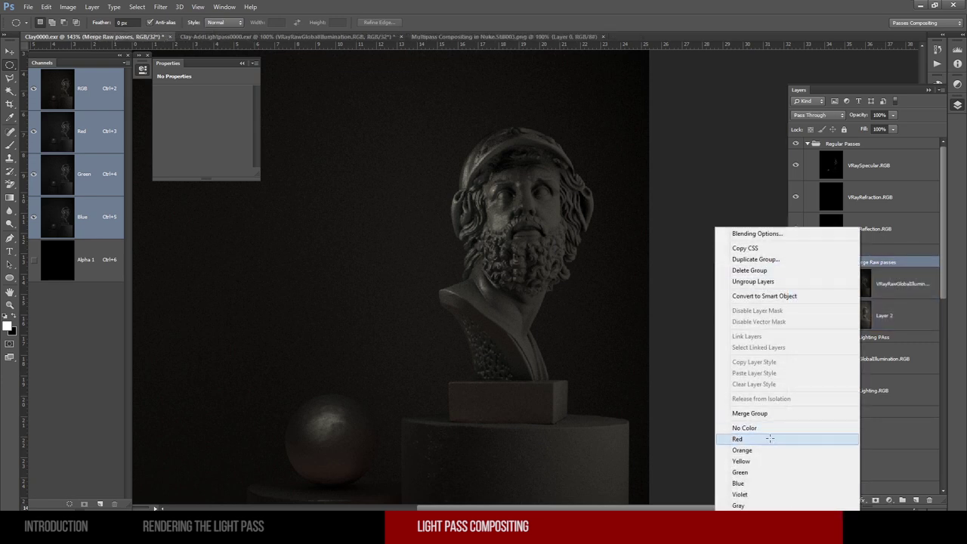
pyautogui.click(769, 439)
pyautogui.click(836, 262)
pyautogui.click(836, 262)
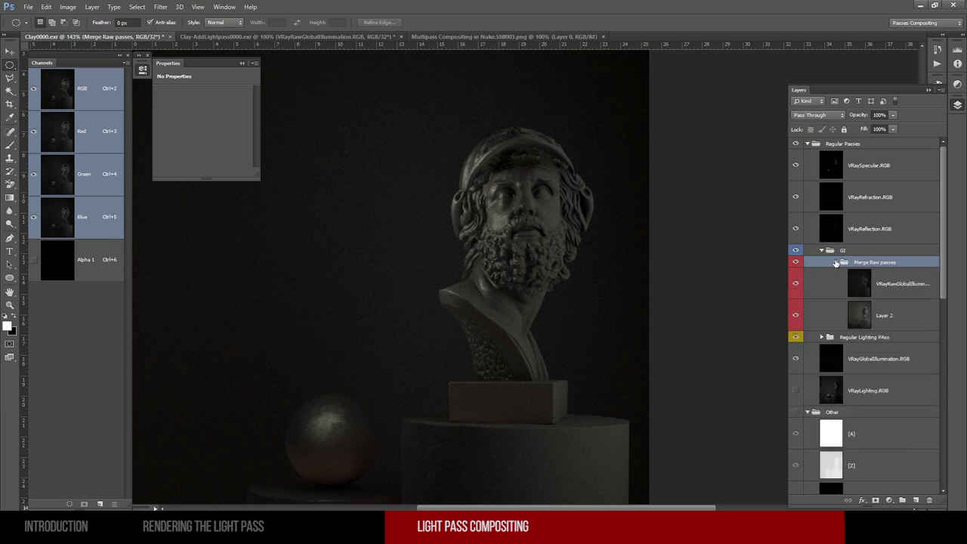
# Step: Set the VRayRawGlobalIllumination.RGB layer in Merge Raw passes to the Linear Dodge (Add) blend mode
pyautogui.click(879, 288)
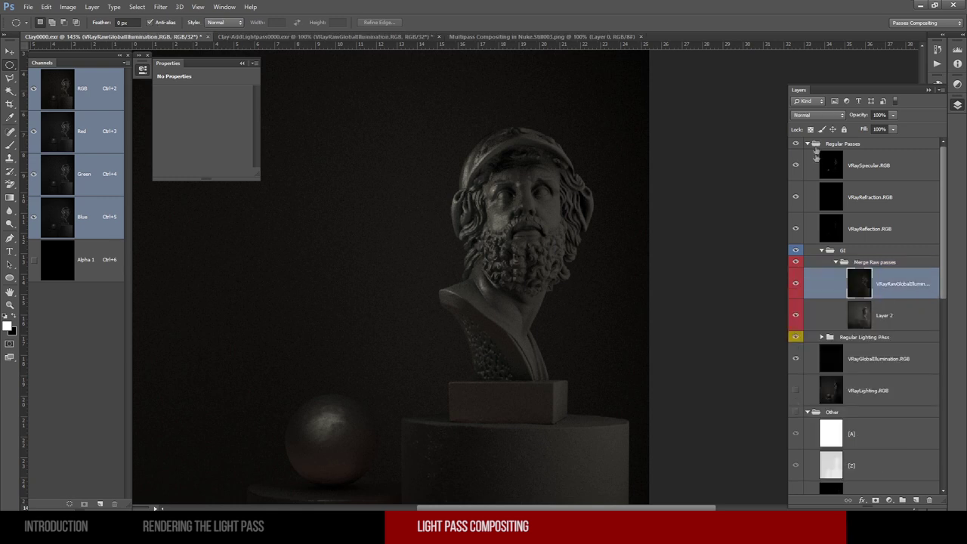
pyautogui.click(817, 117)
pyautogui.click(812, 219)
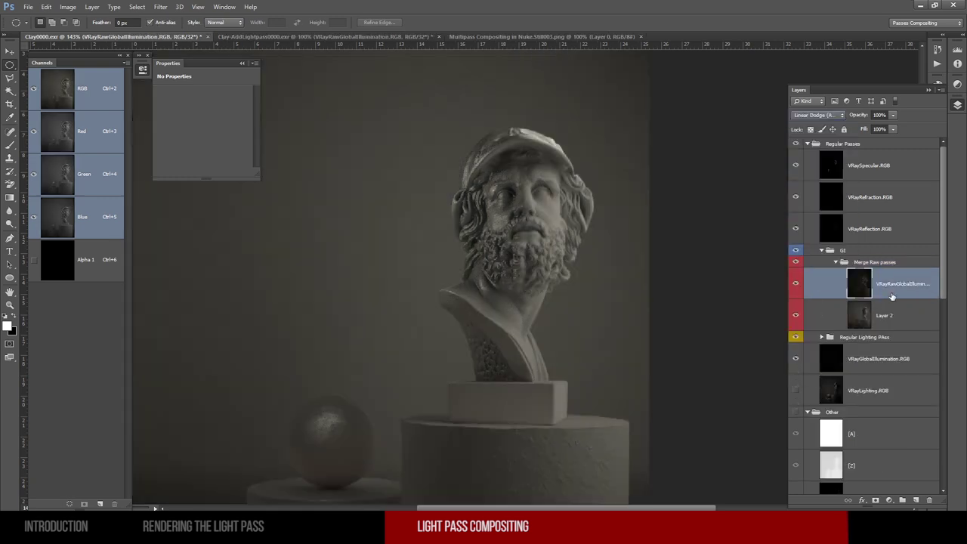
pyautogui.click(885, 310)
pyautogui.click(890, 288)
pyautogui.click(891, 310)
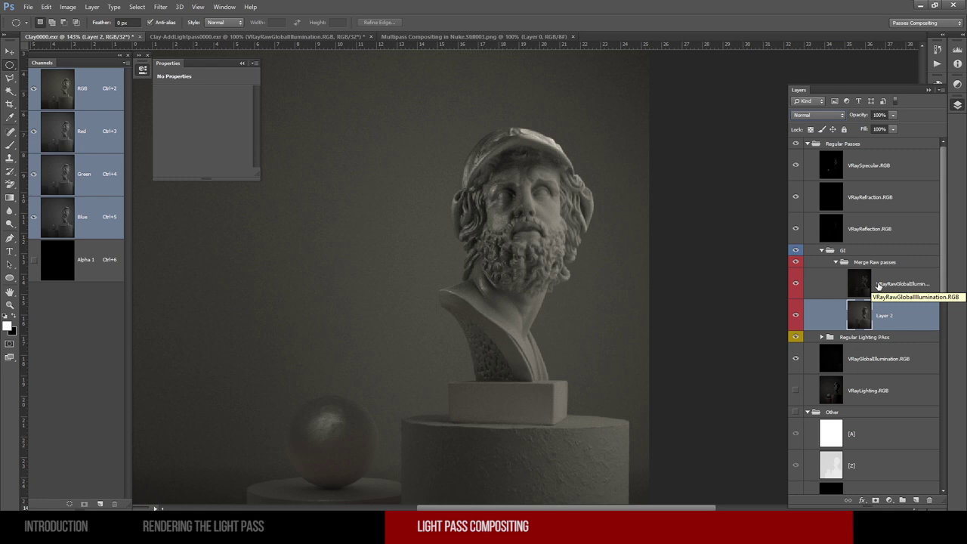
pyautogui.click(884, 289)
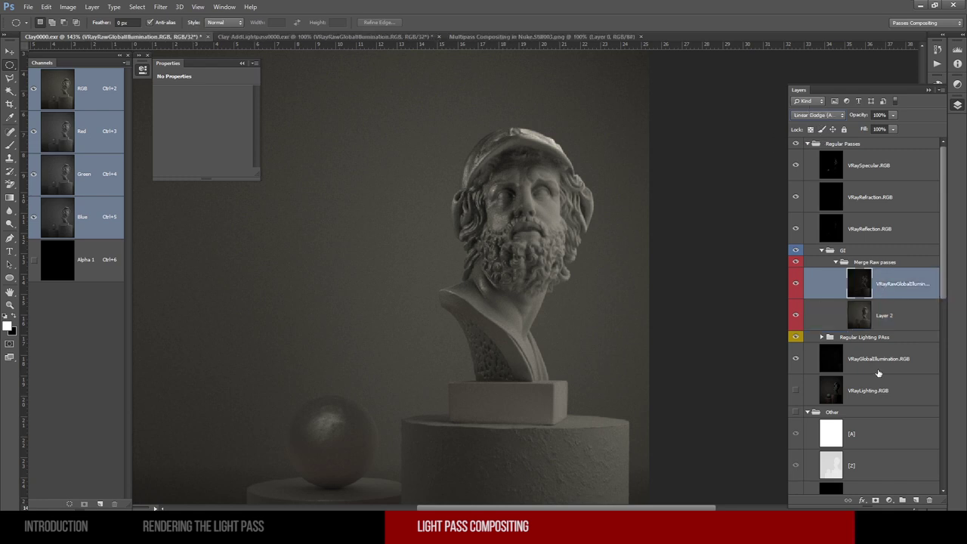
# Step: Duplicate VRayDiffuseFilter.RGB from the Regular Lighting PAss group and move the copy into the GI group, below Layer 2
pyautogui.click(824, 338)
pyautogui.click(820, 337)
pyautogui.scroll(-1, 915, 345)
pyautogui.click(918, 368)
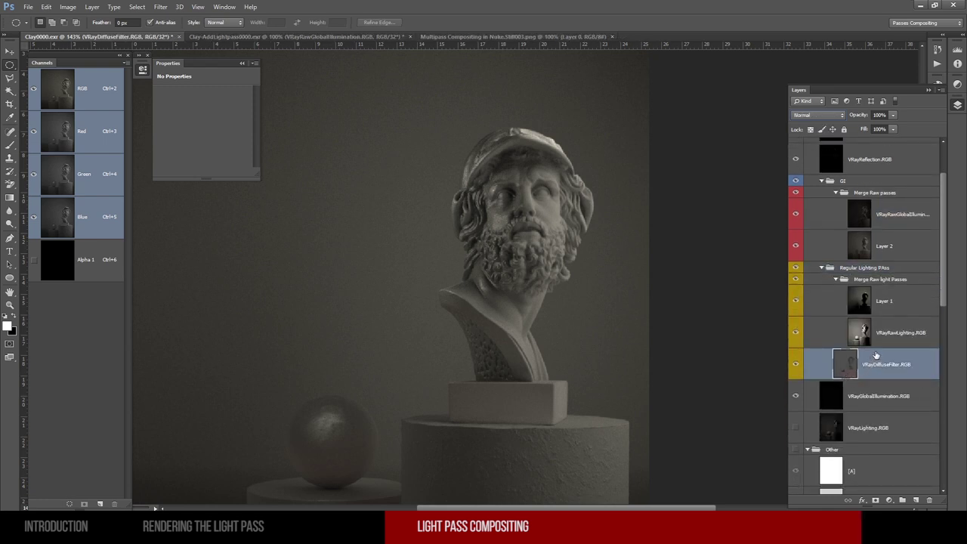
pyautogui.hotkey('ctrl', 'j')
pyautogui.moveTo(852, 367); pyautogui.dragTo(878, 261)
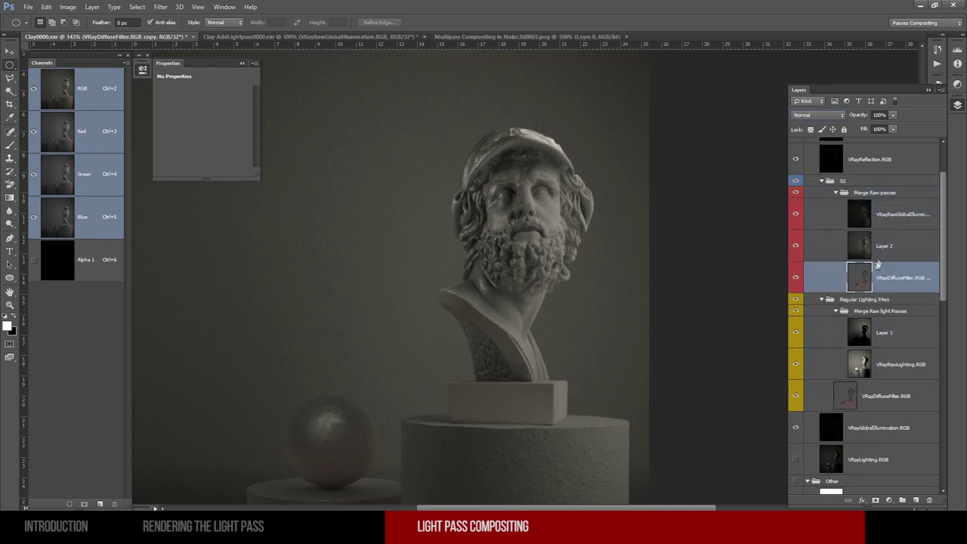
pyautogui.click(825, 301)
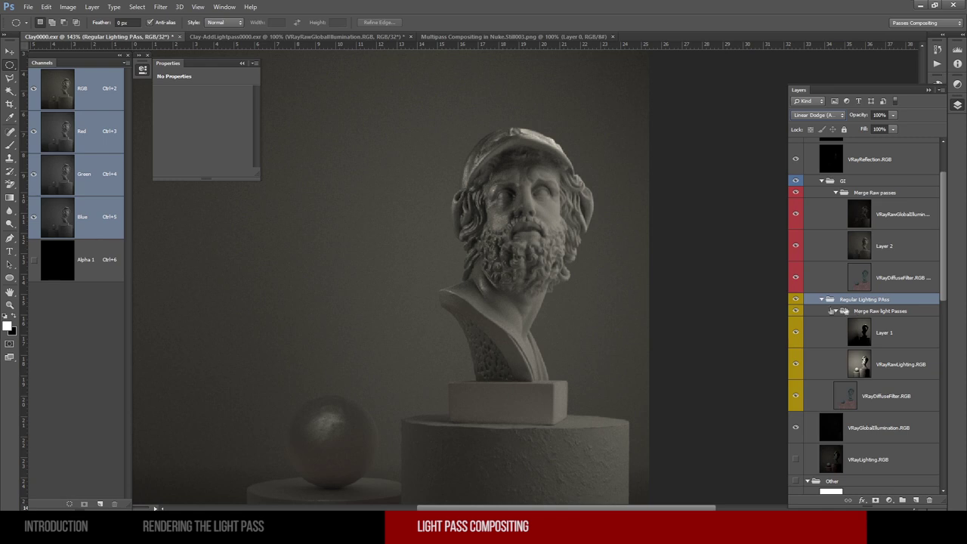
pyautogui.click(823, 300)
pyautogui.click(881, 274)
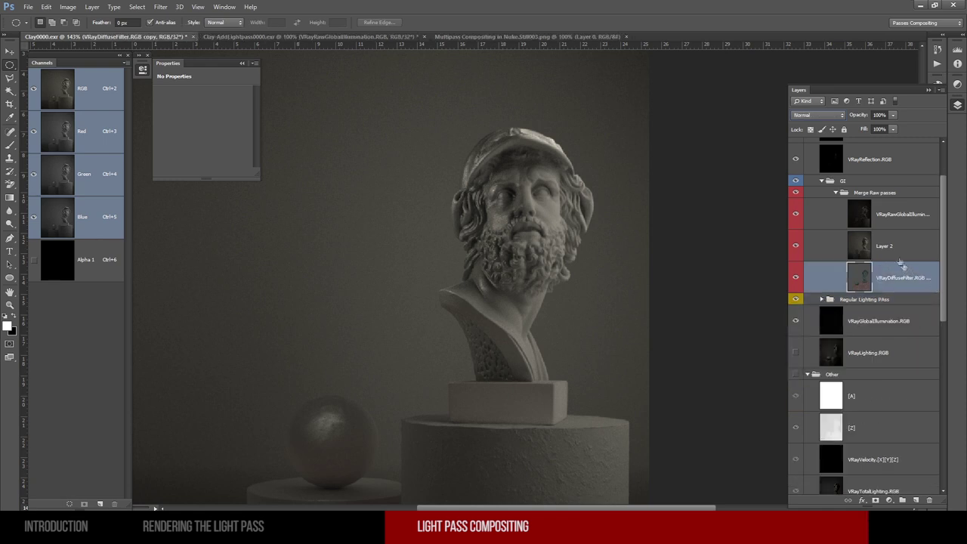
# Step: Take the diffuse filter copy out of Merge Raw passes and place it directly in GI, beneath that group
pyautogui.scroll(1, 886, 286)
pyautogui.moveTo(886, 286); pyautogui.dragTo(848, 242)
pyautogui.click(835, 236)
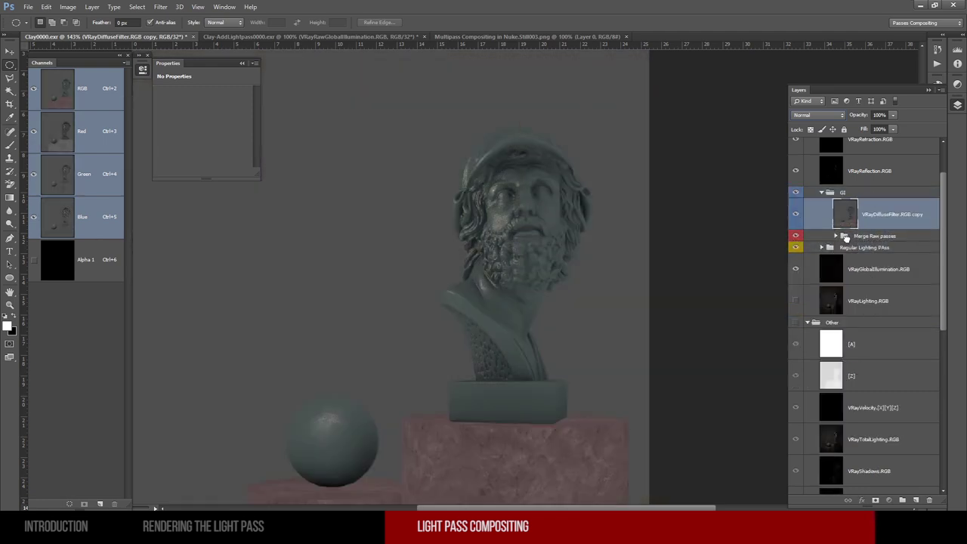
pyautogui.click(825, 194)
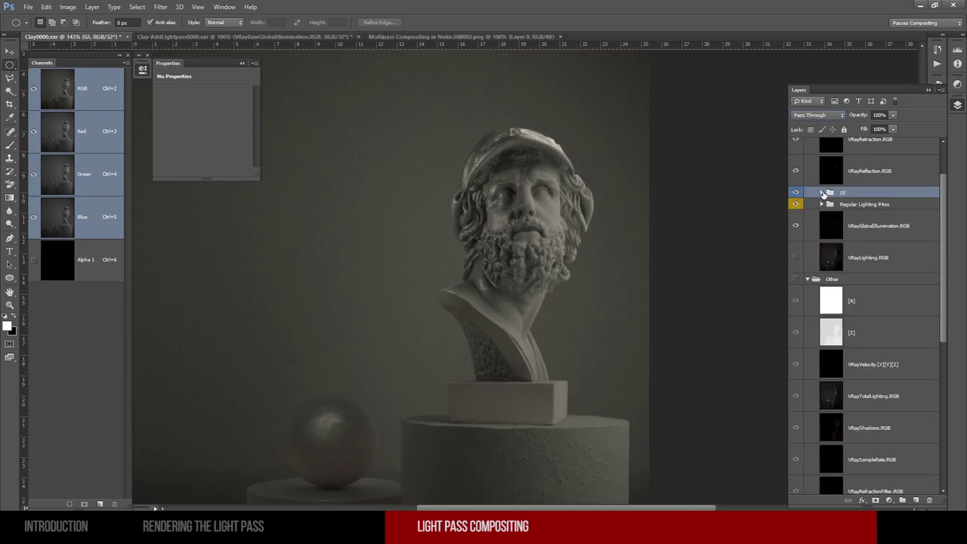
pyautogui.click(860, 220)
# Step: Set the Merge Raw passes group's blend mode to Multiply over the diffuse filter copy
pyautogui.click(860, 204)
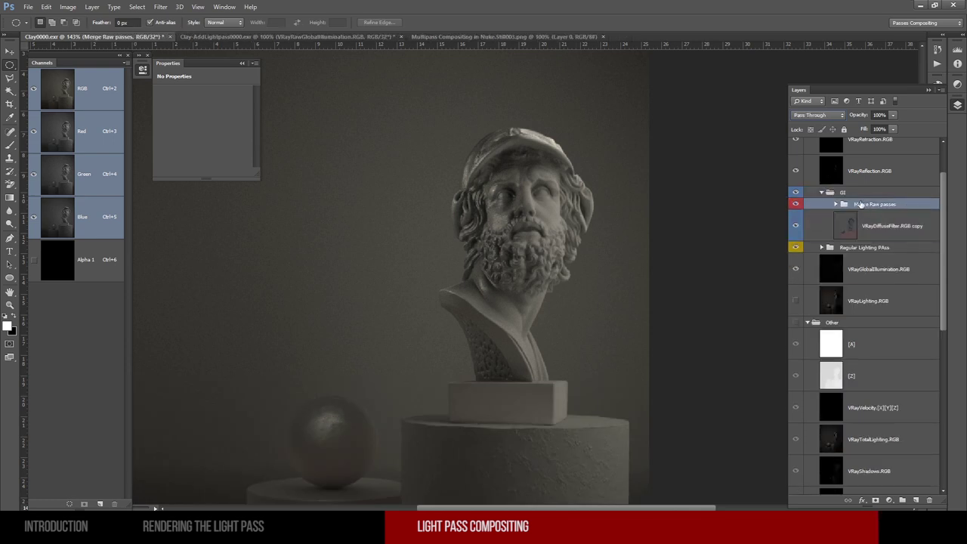
pyautogui.click(810, 116)
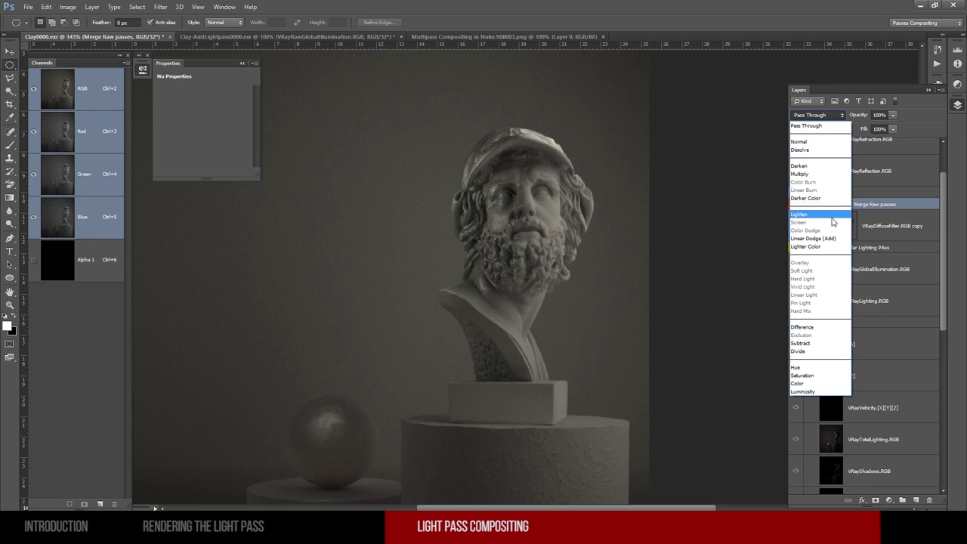
pyautogui.click(817, 174)
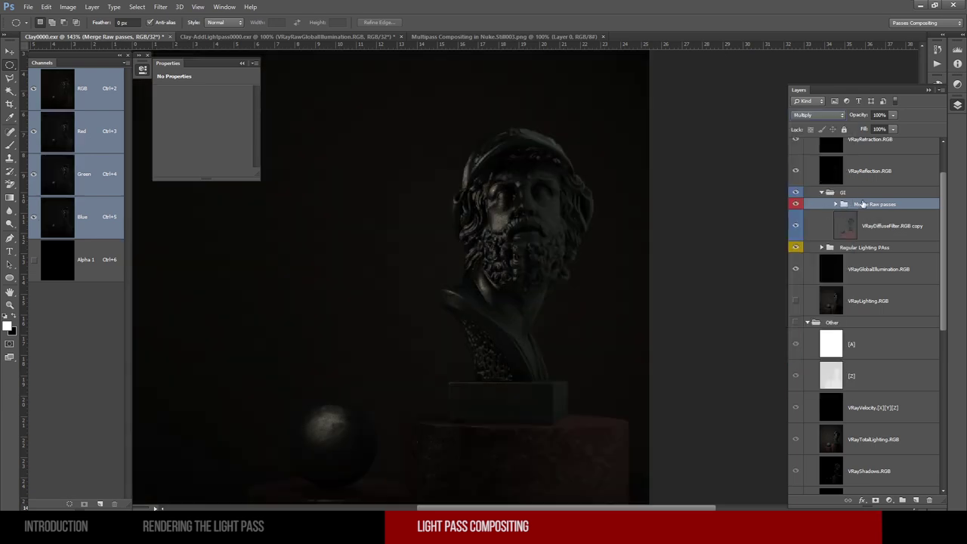
# Step: Check the GI group's diffuse filter and raw passes against the REGULAR = FILTER * RAW diagram in Multipass Compositing in Nuke.Still003.png
pyautogui.click(469, 36)
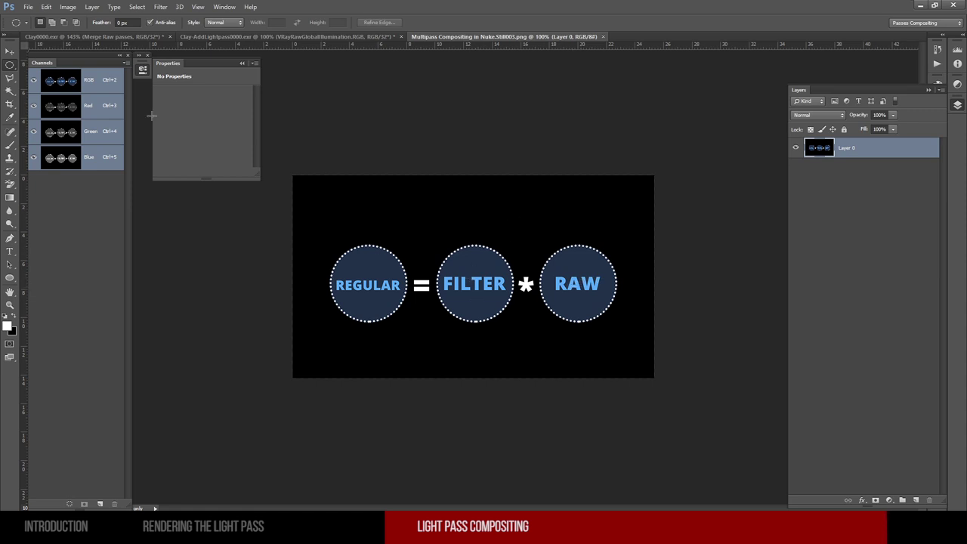
pyautogui.click(114, 37)
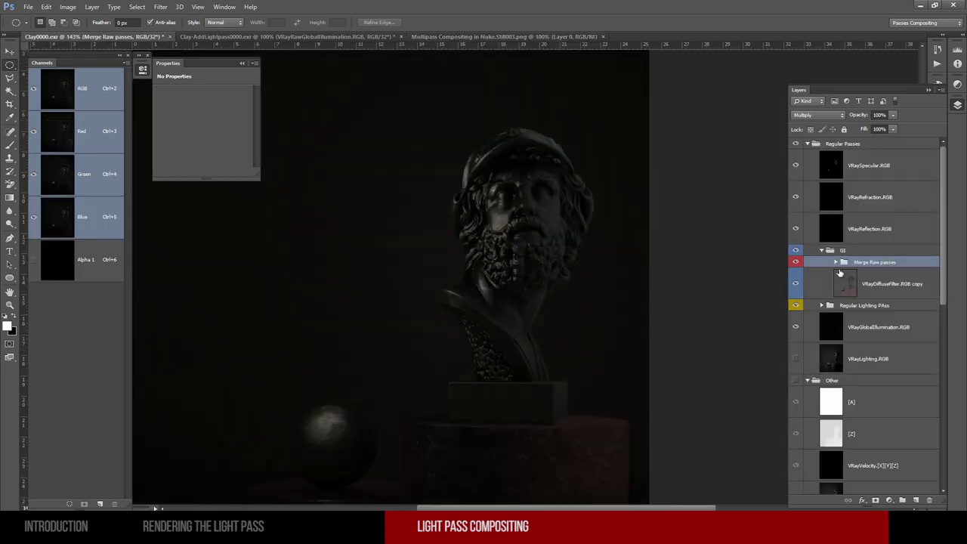
pyautogui.click(882, 294)
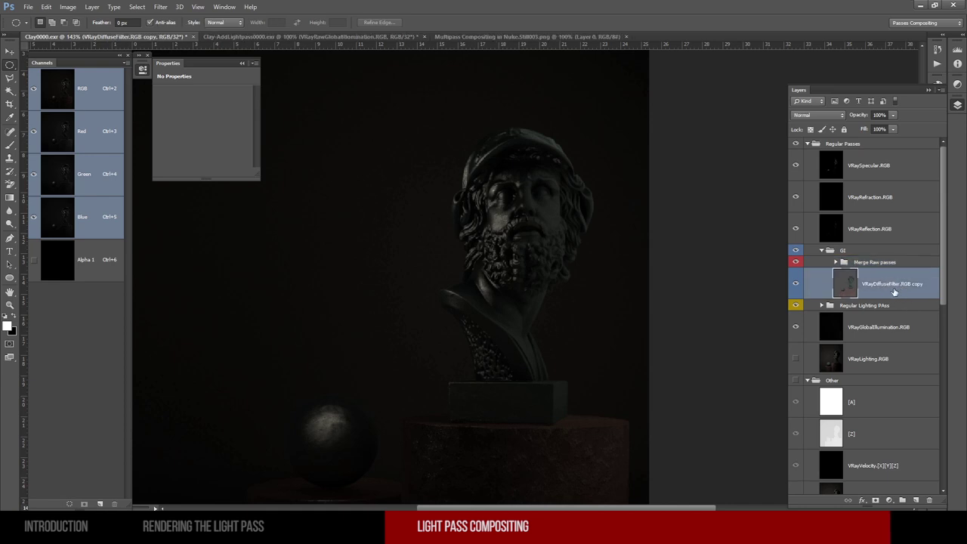
pyautogui.click(865, 262)
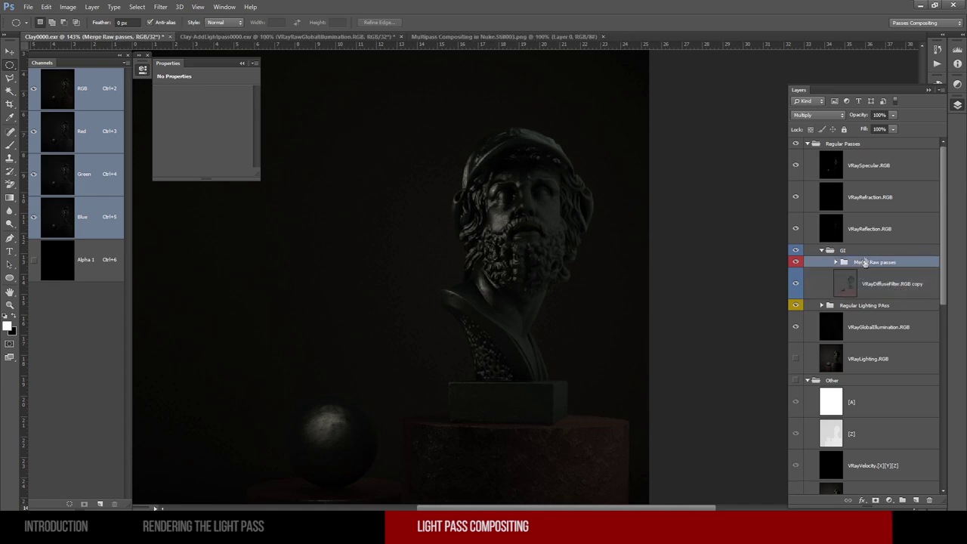
pyautogui.click(834, 116)
pyautogui.click(835, 118)
pyautogui.click(875, 294)
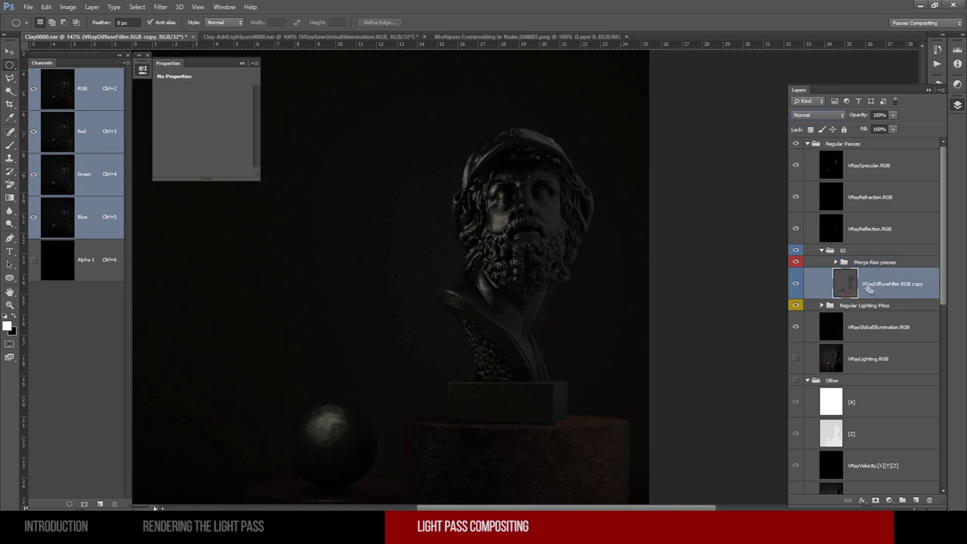
# Step: Rename the GI group to "Regular GI" and set its blend mode to Linear Dodge (Add)
pyautogui.click(836, 262)
pyautogui.click(838, 251)
pyautogui.click(821, 250)
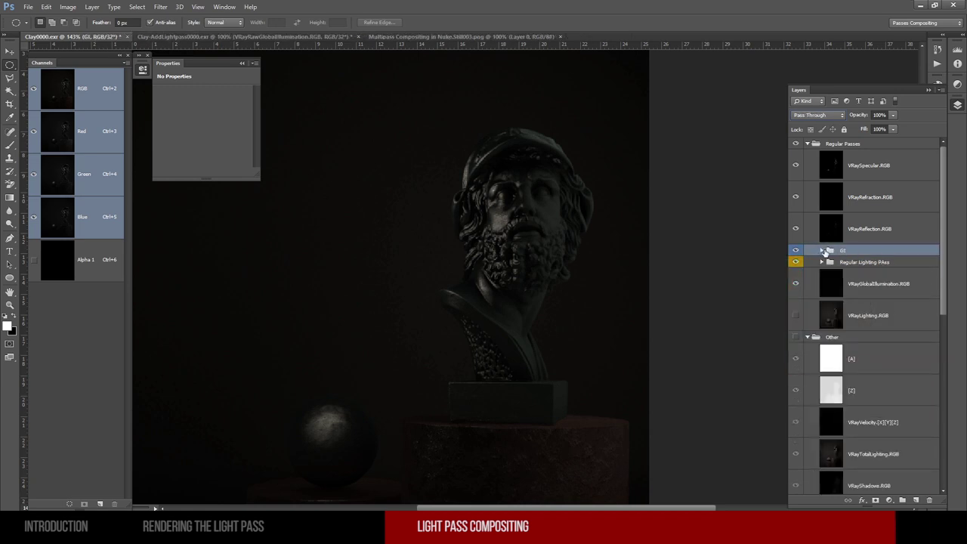
pyautogui.click(829, 115)
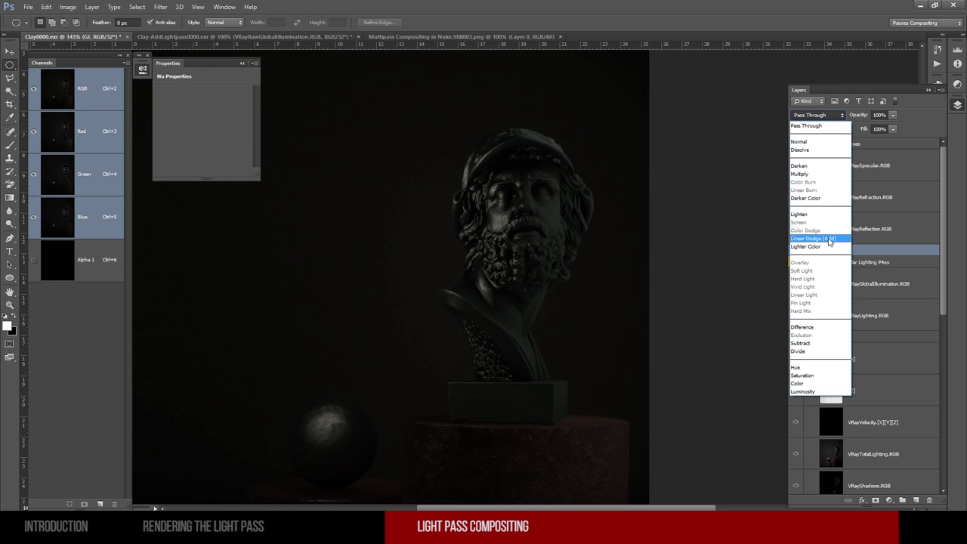
pyautogui.click(890, 253)
pyautogui.doubleClick(847, 251)
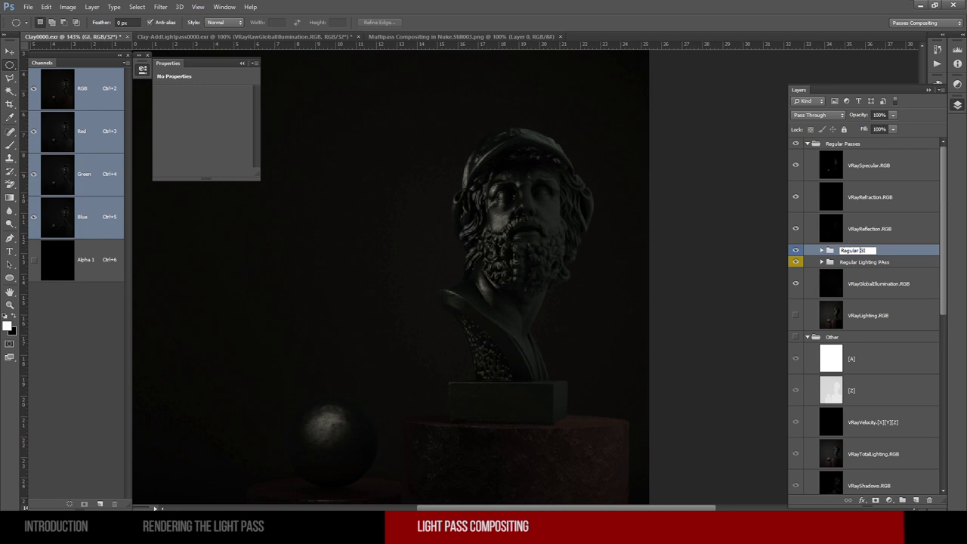
pyautogui.press('Return')
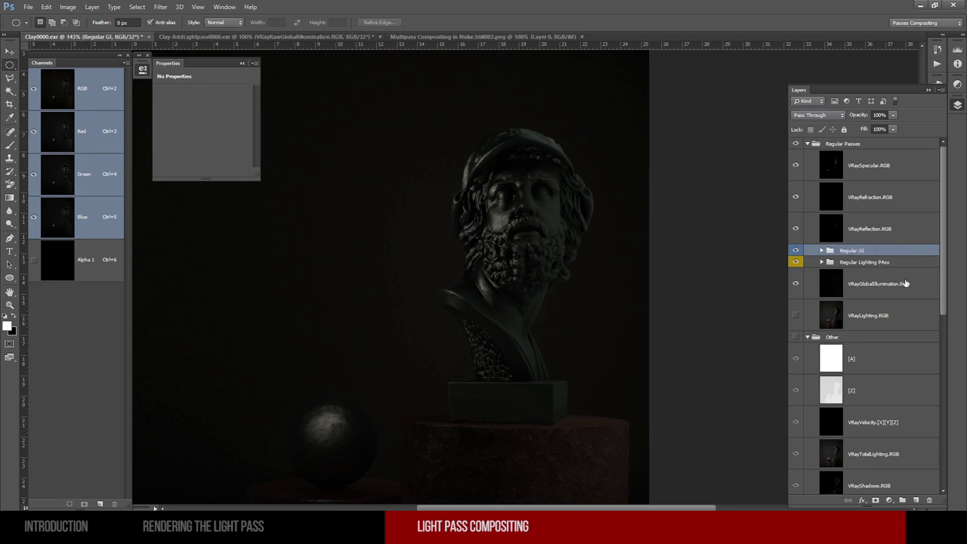
pyautogui.click(830, 115)
pyautogui.click(833, 242)
# Step: Toggle the original VRayGlobalIllumination.RGB layer to compare its effect, and leave it hidden
pyautogui.click(866, 283)
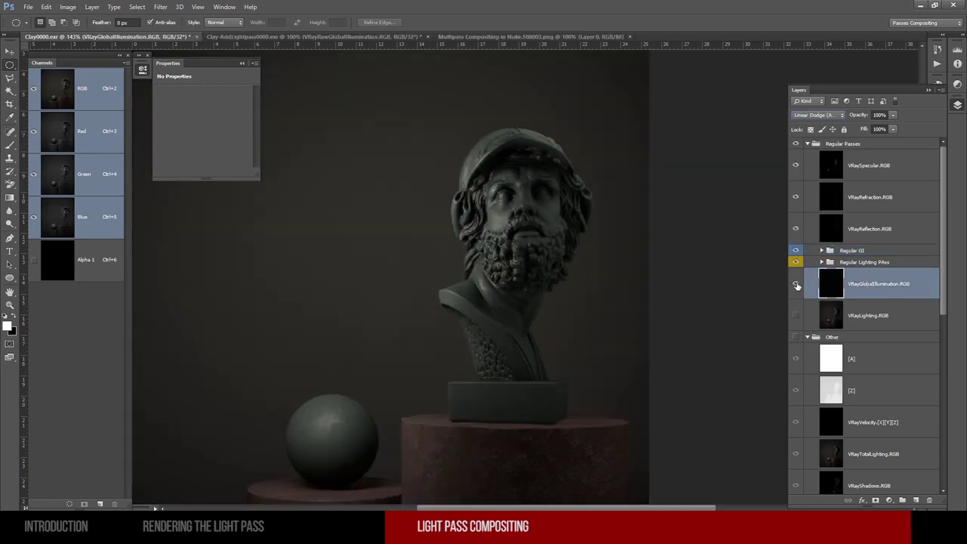
pyautogui.click(797, 285)
pyautogui.click(796, 285)
pyautogui.click(797, 286)
pyautogui.click(797, 285)
pyautogui.click(797, 286)
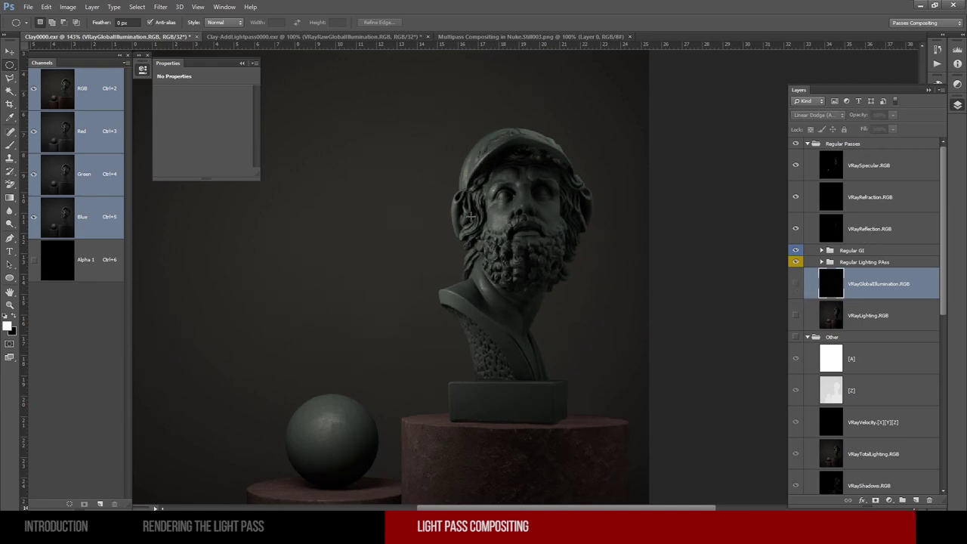
# Step: Review the REGULAR = FILTER * RAW diagram once more and return to the Clay0000.exr composite
pyautogui.press('v')
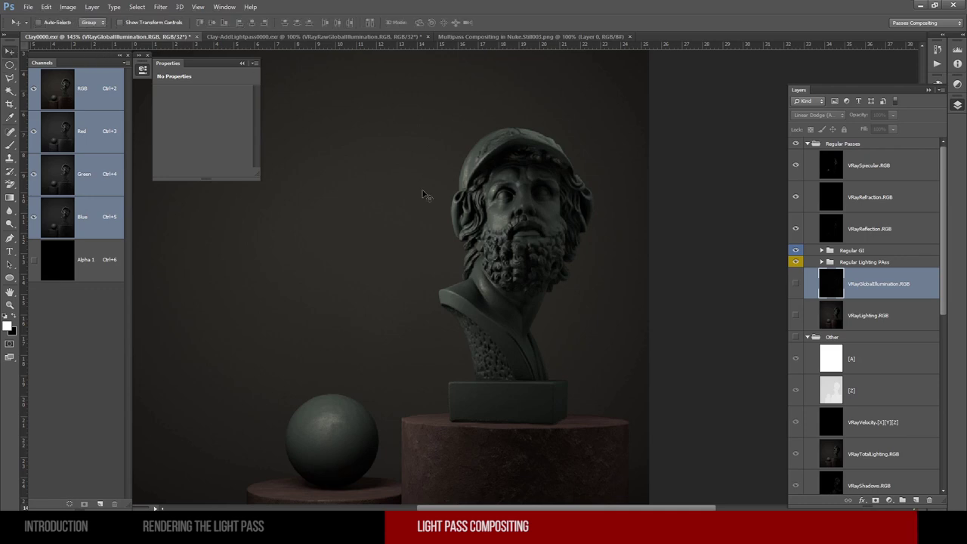
pyautogui.click(10, 66)
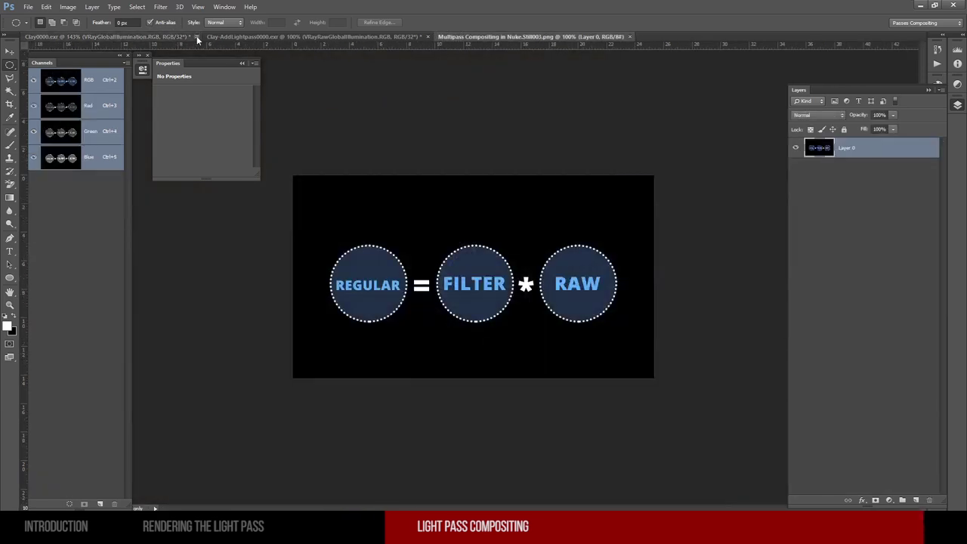
pyautogui.click(159, 33)
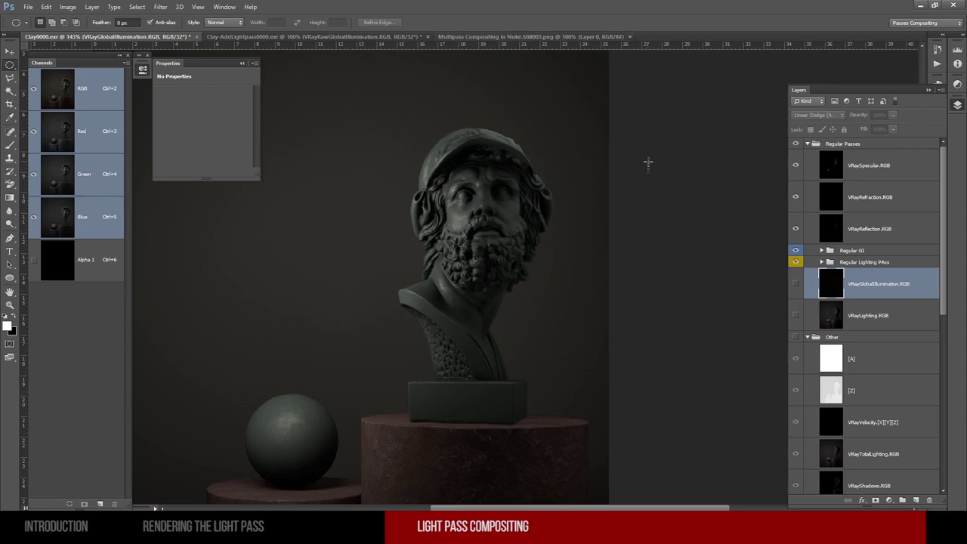
# Step: In Clay-AddLightpass0000.exr, hide VRayRawGlobalIllumination.RGB, then show and select the VRayReflection.RGB layer to copy it
pyautogui.hotkey('ctrl', '0')
pyautogui.click(412, 37)
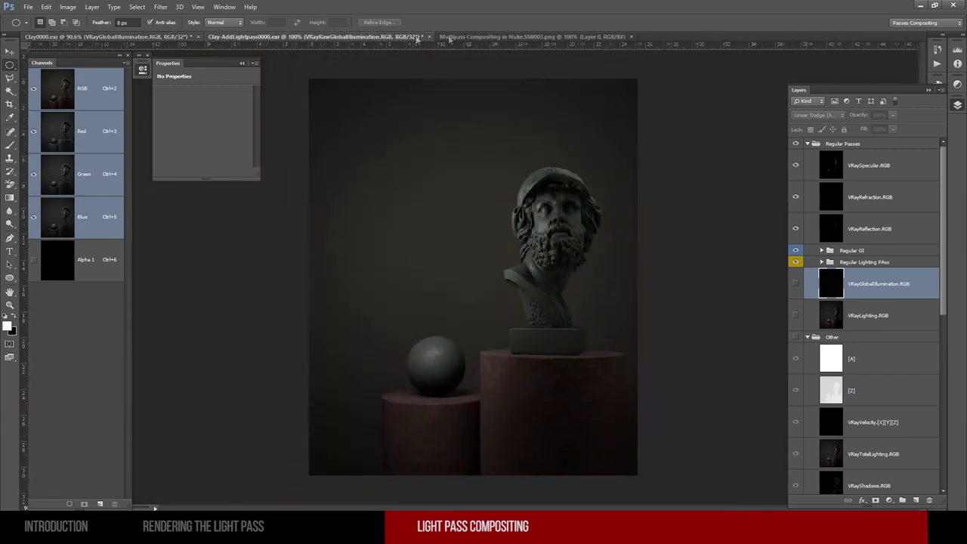
pyautogui.click(795, 185)
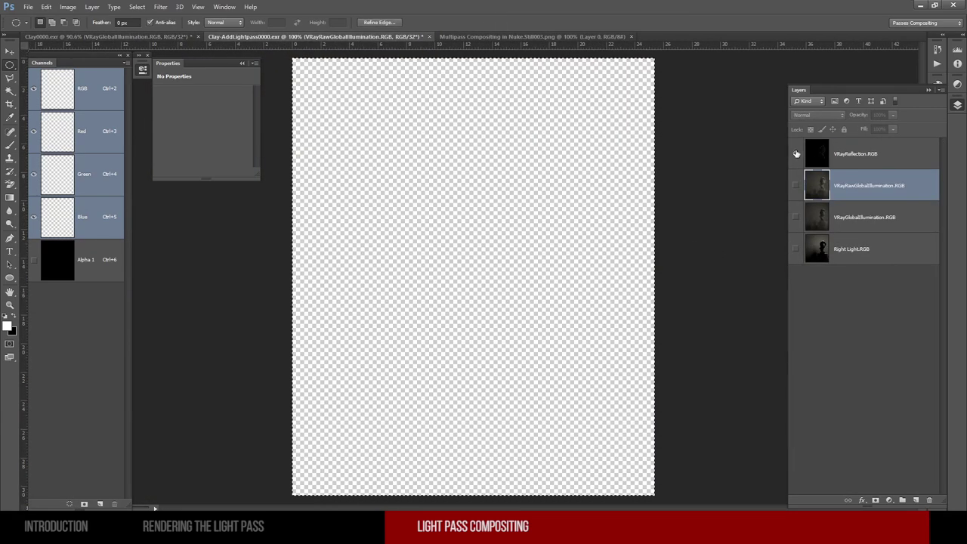
pyautogui.click(795, 154)
pyautogui.click(830, 157)
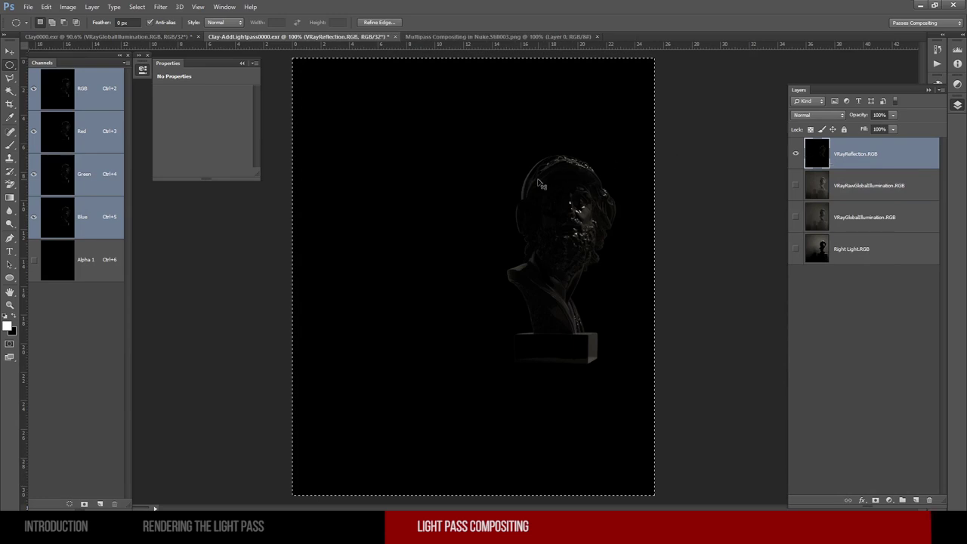
# Step: Paste the right light's reflection pass directly above VRayReflection.RGB in Clay0000.exr and set its blend mode to Linear Dodge (Add)
pyautogui.click(136, 36)
pyautogui.click(854, 195)
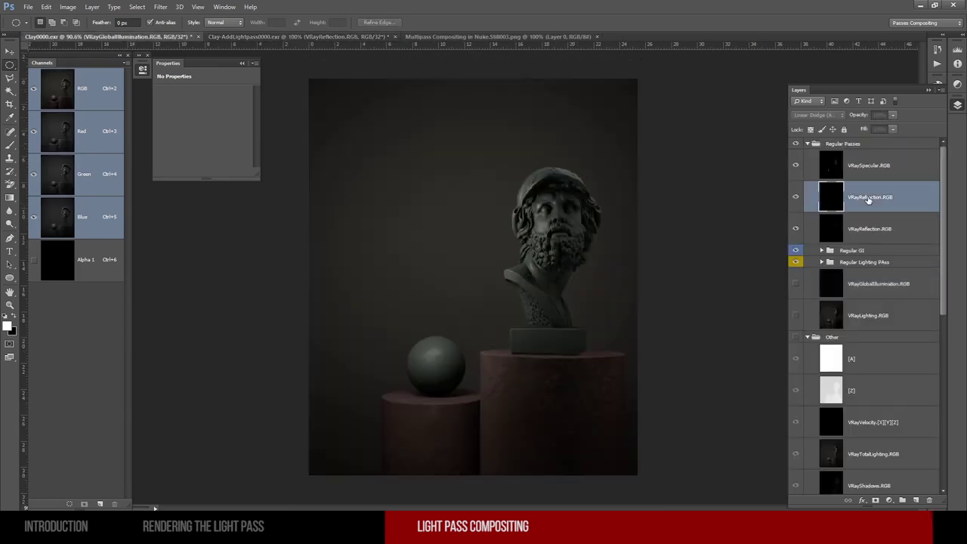
pyautogui.click(903, 237)
pyautogui.hotkey('ctrl', 'alt', 'shift', 'e')
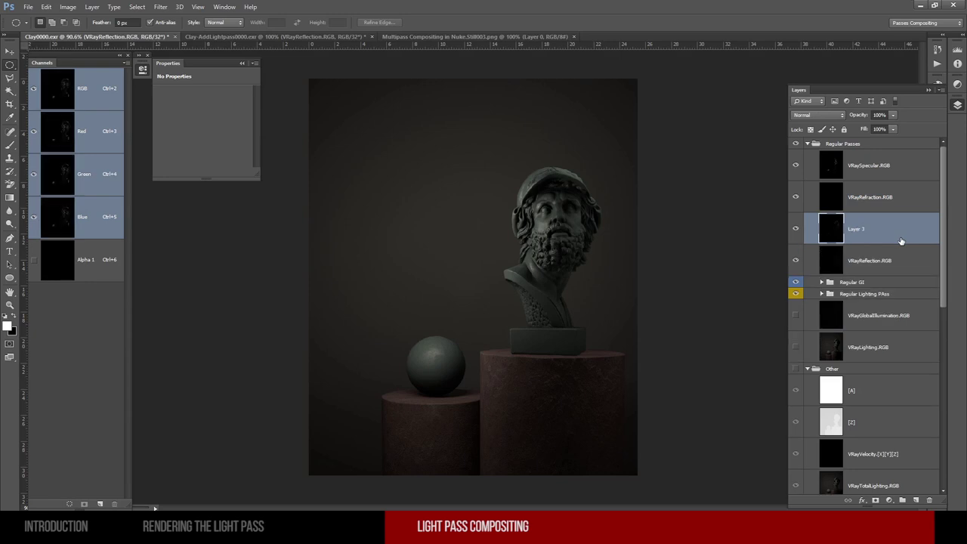
pyautogui.click(833, 117)
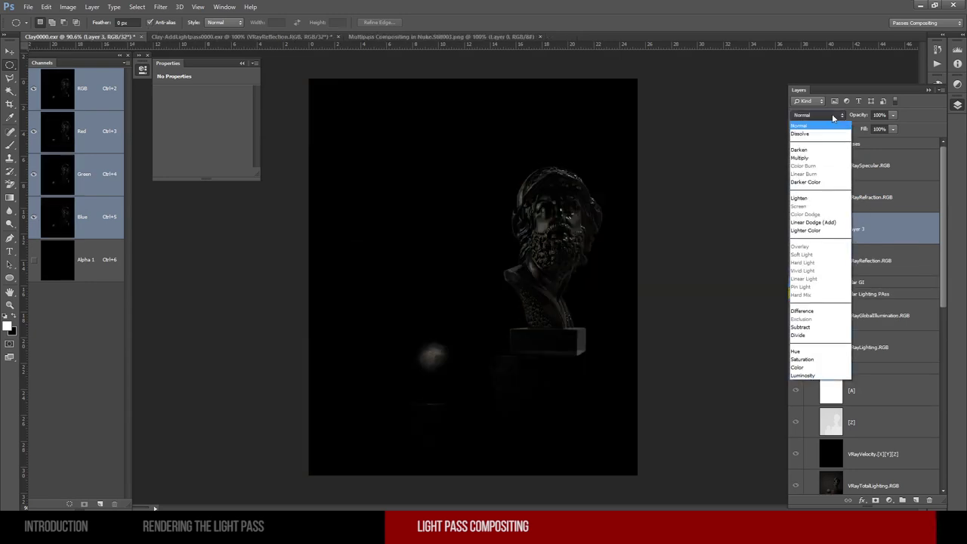
pyautogui.click(830, 227)
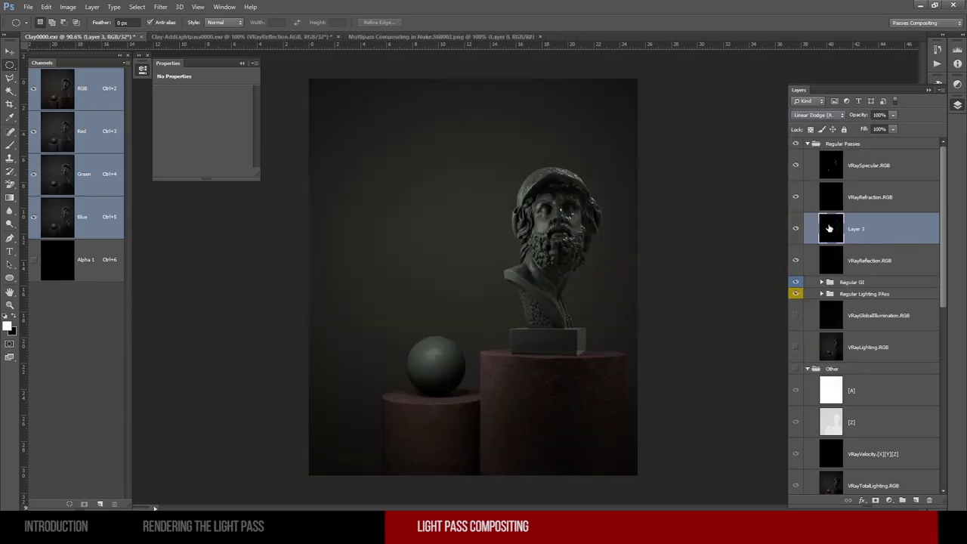
# Step: Inspect the bust's highlights up close and lower the pasted reflection layer's opacity to 21%
pyautogui.press('l')
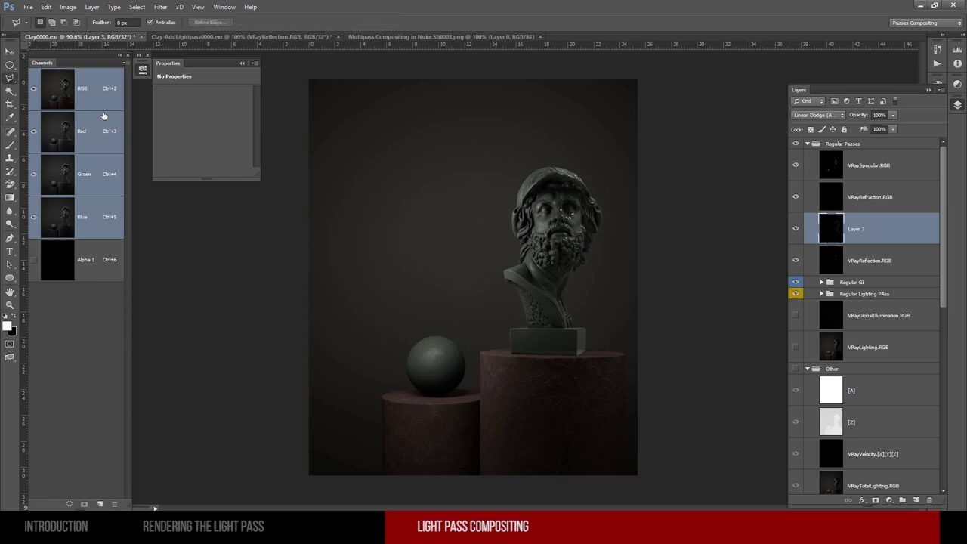
pyautogui.keyDown('alt'); pyautogui.scroll(5, 594, 226); pyautogui.keyUp('alt')
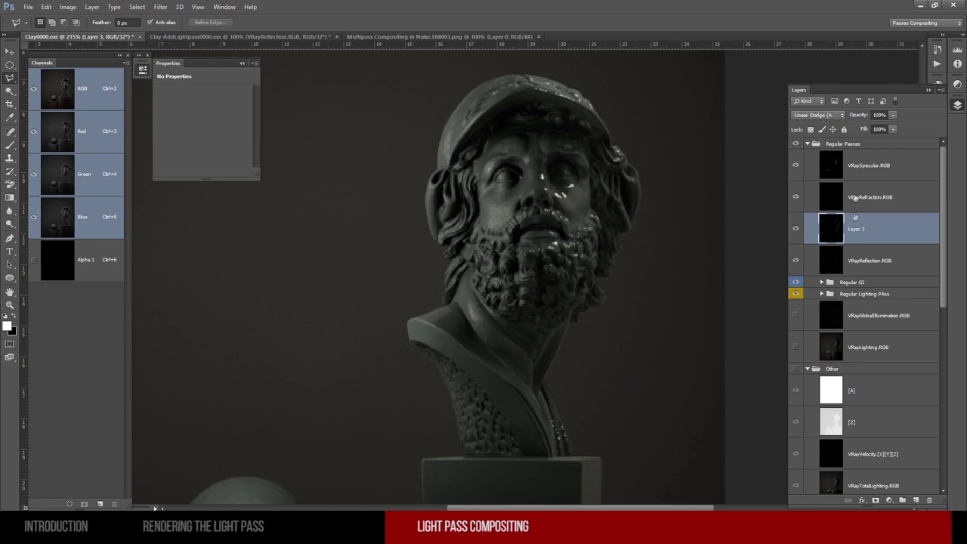
pyautogui.moveTo(859, 117); pyautogui.dragTo(812, 118)
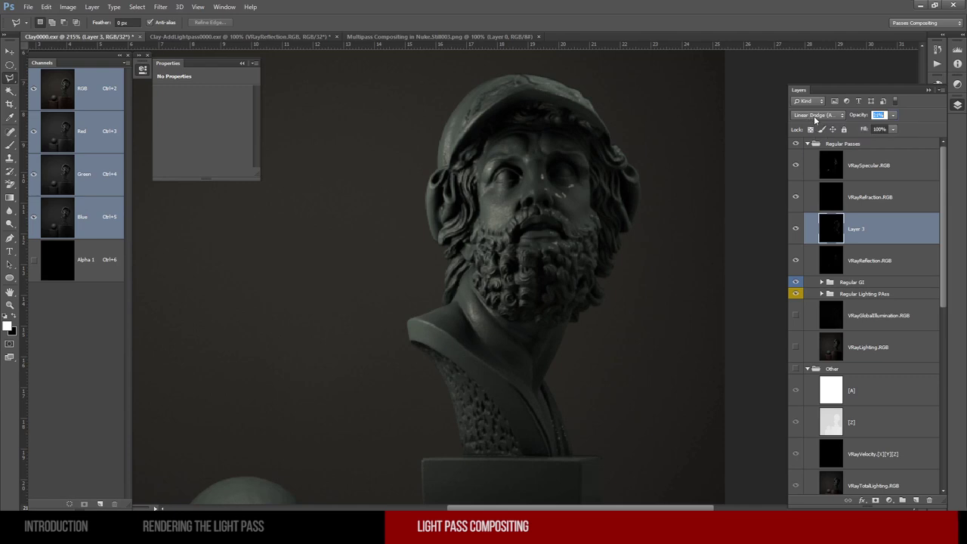
# Step: Apply a slight Gaussian Blur to the pasted reflection layer to soften its highlights
pyautogui.click(160, 7)
pyautogui.moveTo(212, 121)
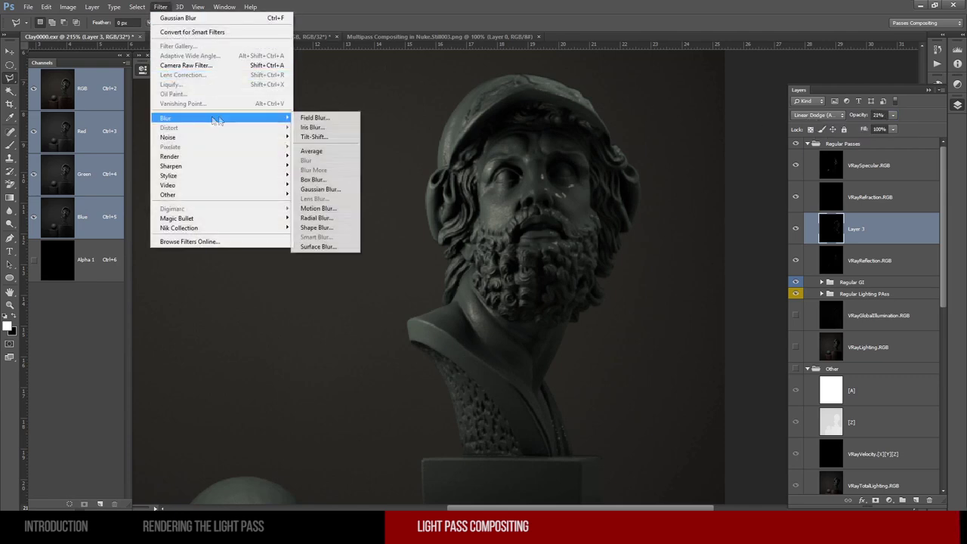
pyautogui.click(340, 189)
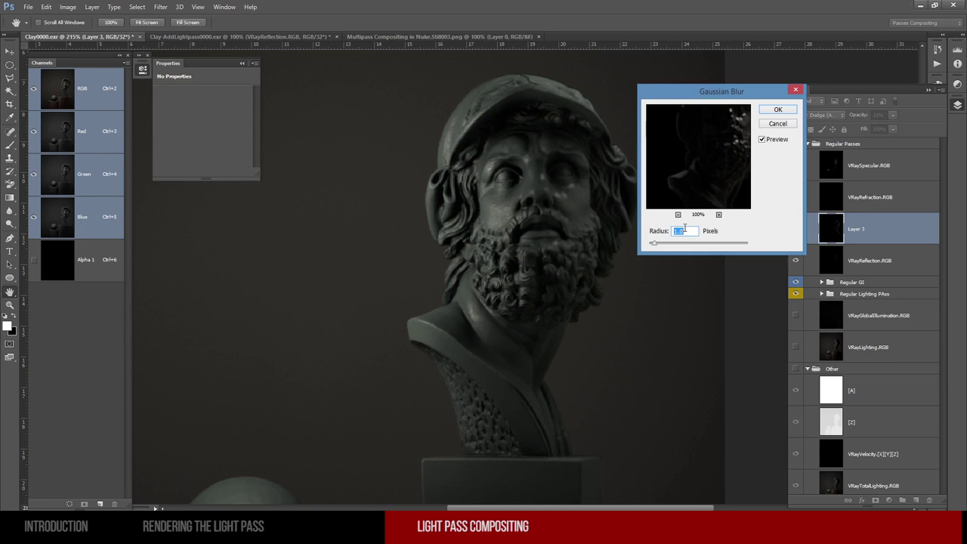
pyautogui.moveTo(652, 243); pyautogui.dragTo(653, 247)
pyautogui.click(777, 110)
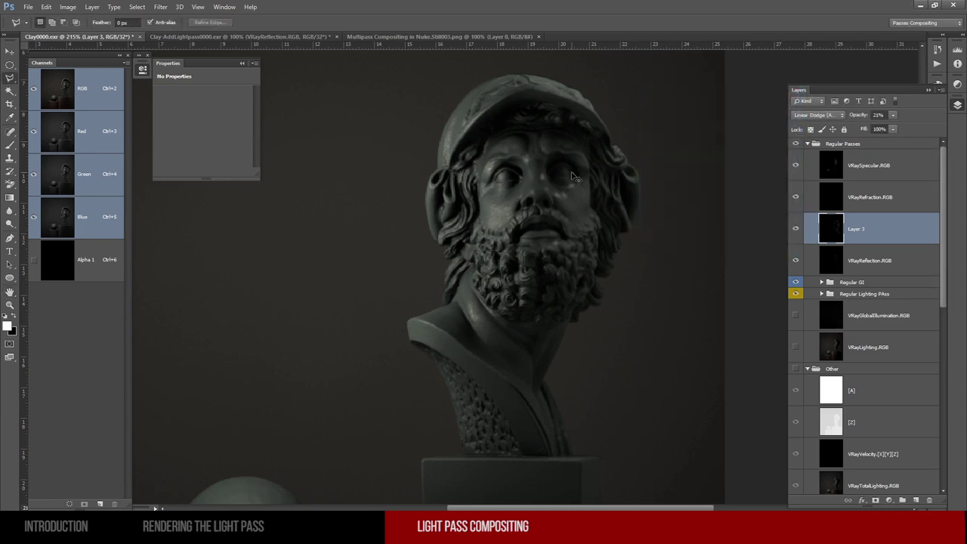
# Step: Reduce the blurred reflection layer's opacity to 4% and toggle the Regular GI group to compare its effect, leaving it visible
pyautogui.hotkey('ctrl', '1')
pyautogui.click(861, 115)
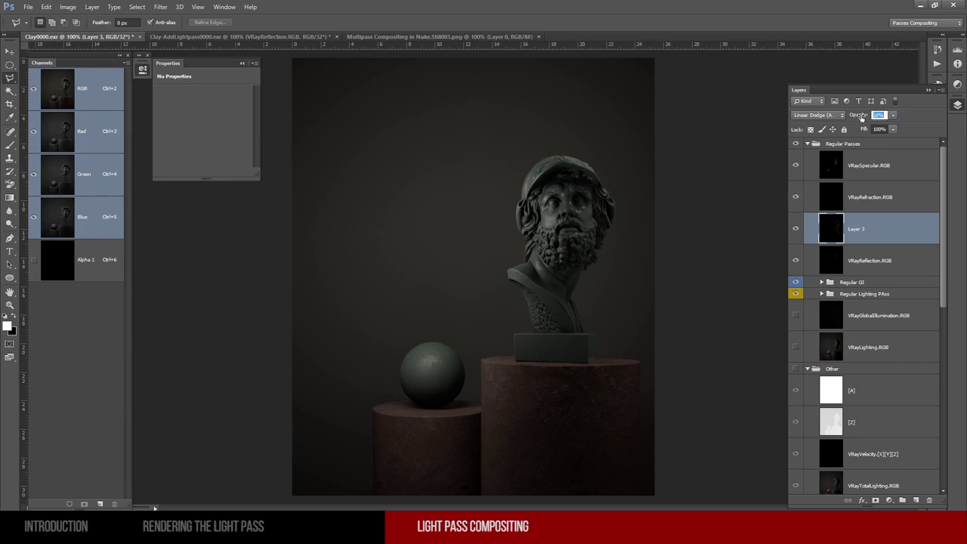
pyautogui.moveTo(858, 117); pyautogui.dragTo(855, 119)
pyautogui.click(795, 282)
pyautogui.click(795, 282)
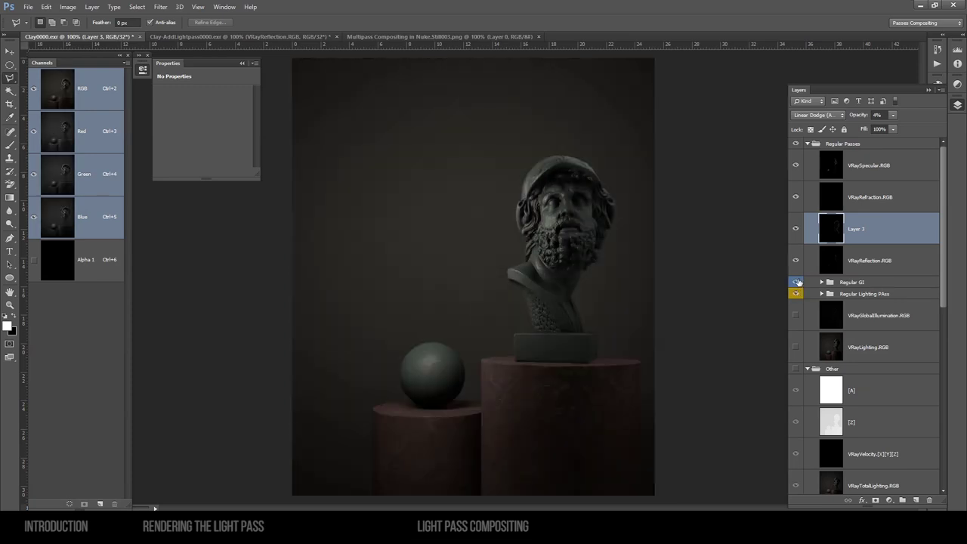